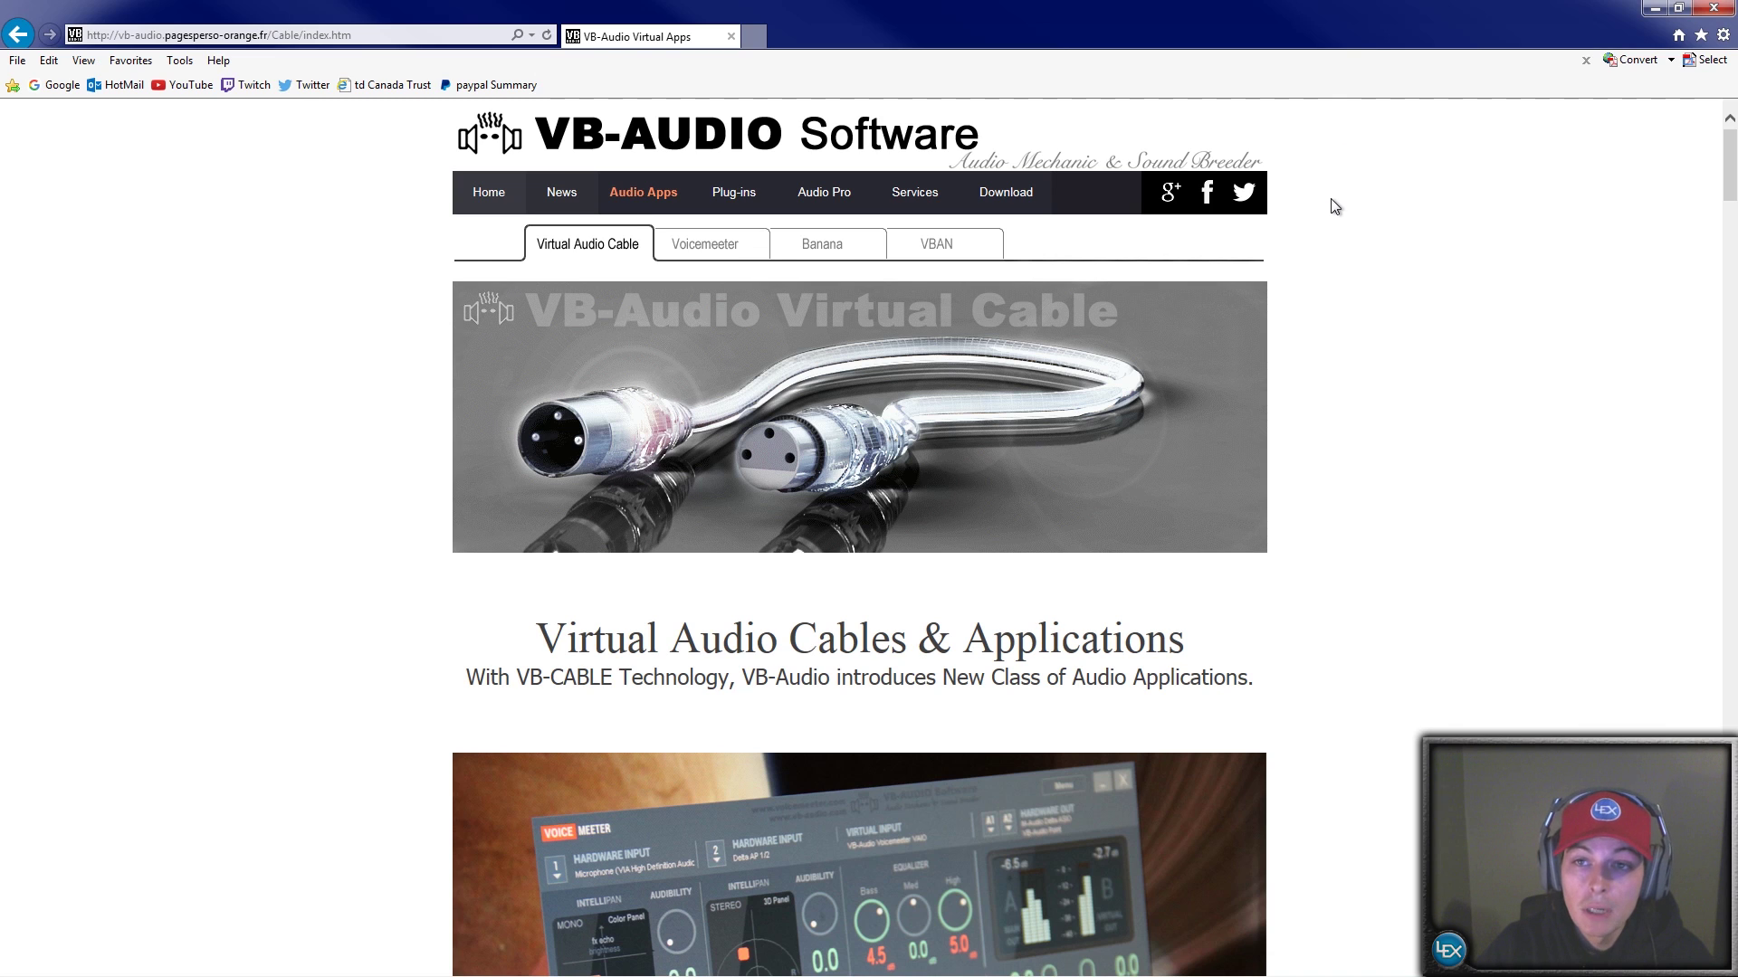
Step: Look through the Virtual Audio Cable page, covering the Voicemeeter banner, VB-CABLE technology and additional cables sections
scroll(1334, 206, down, 15)
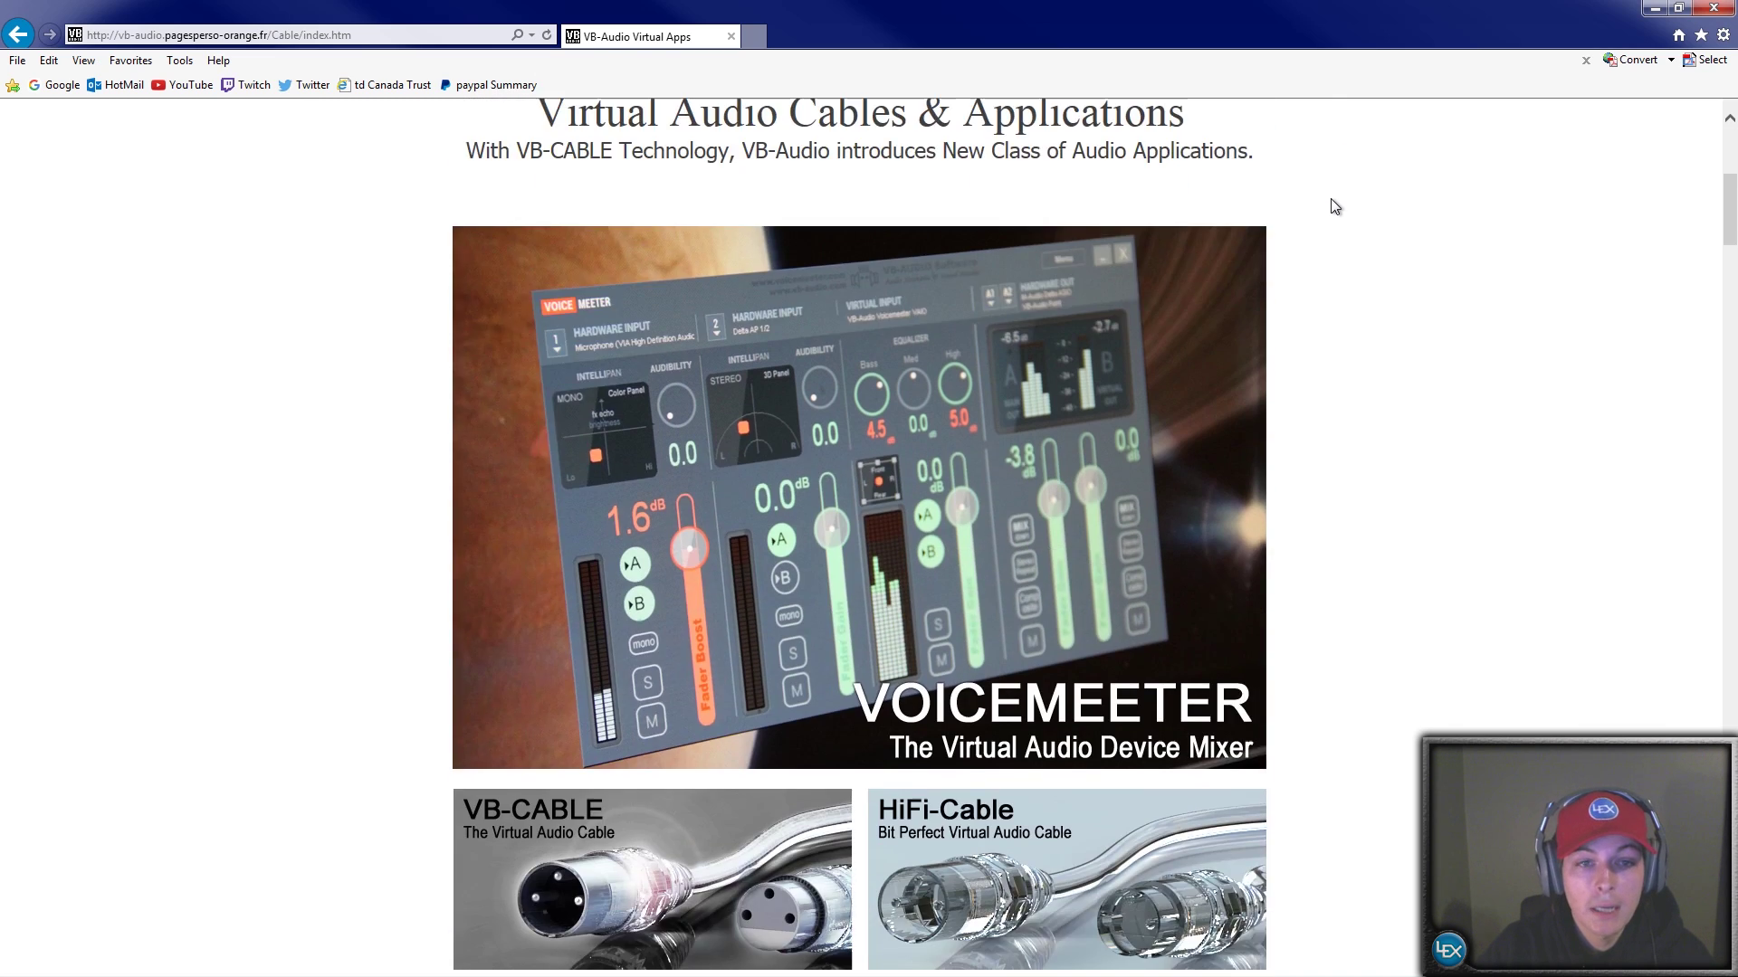
scroll(1336, 205, down, 3)
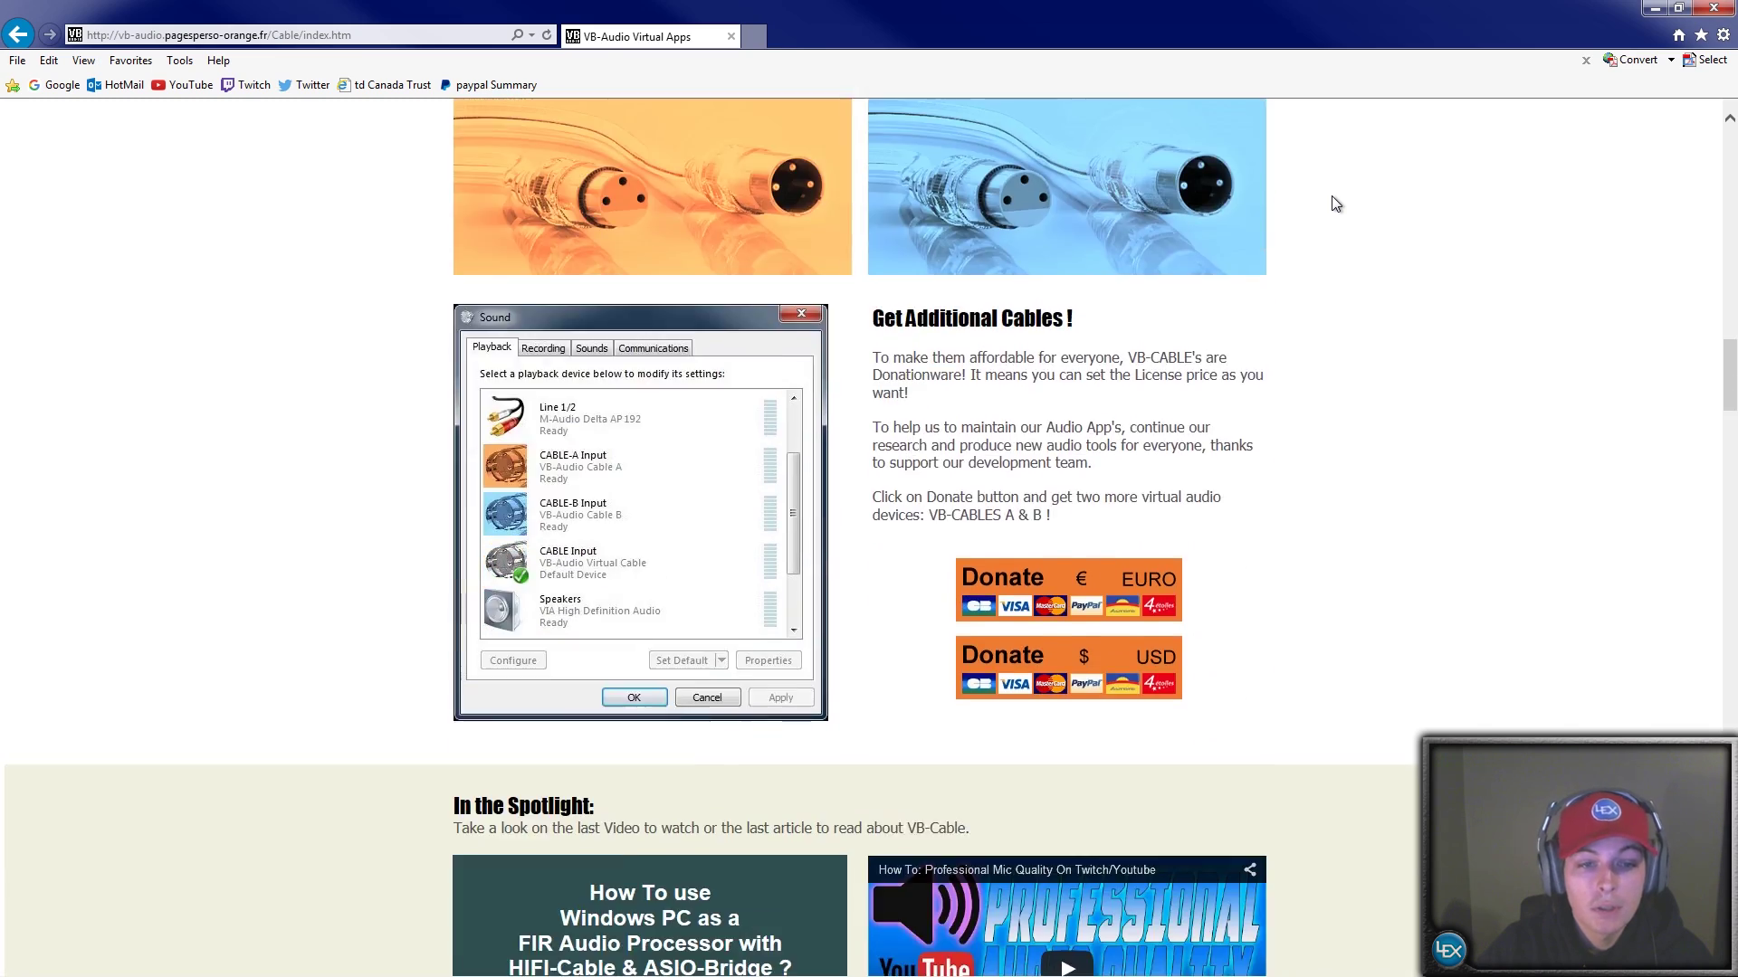
scroll(1337, 202, up, 18)
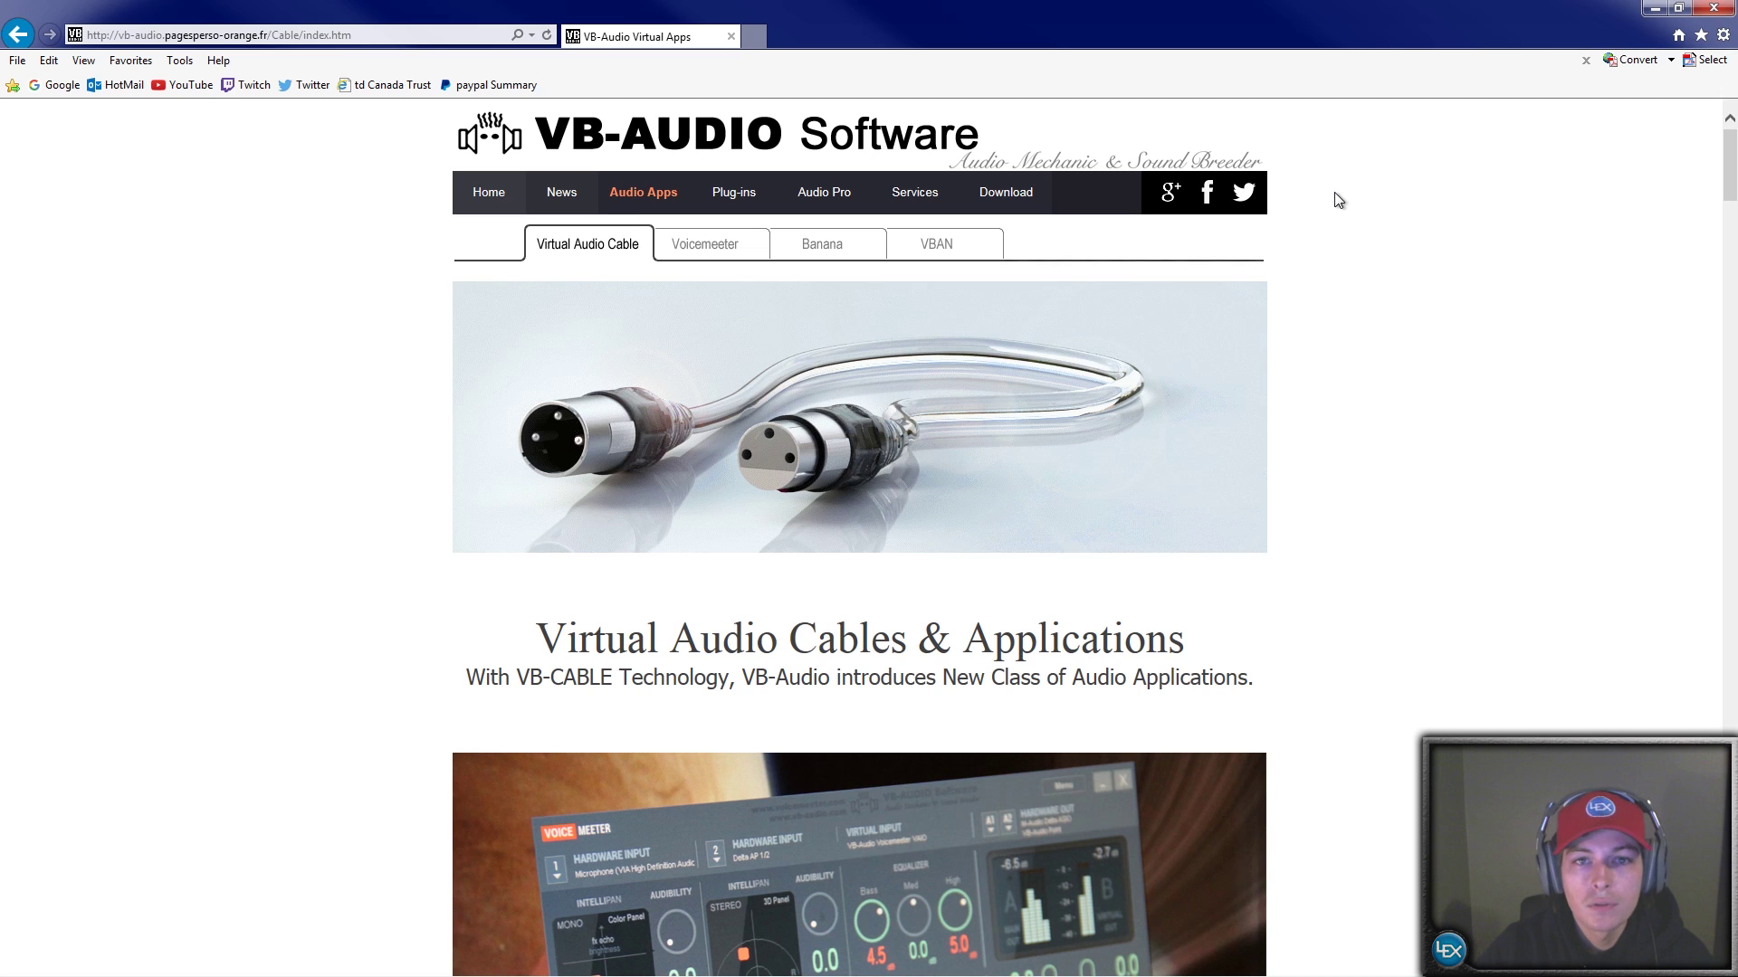
scroll(1338, 199, down, 10)
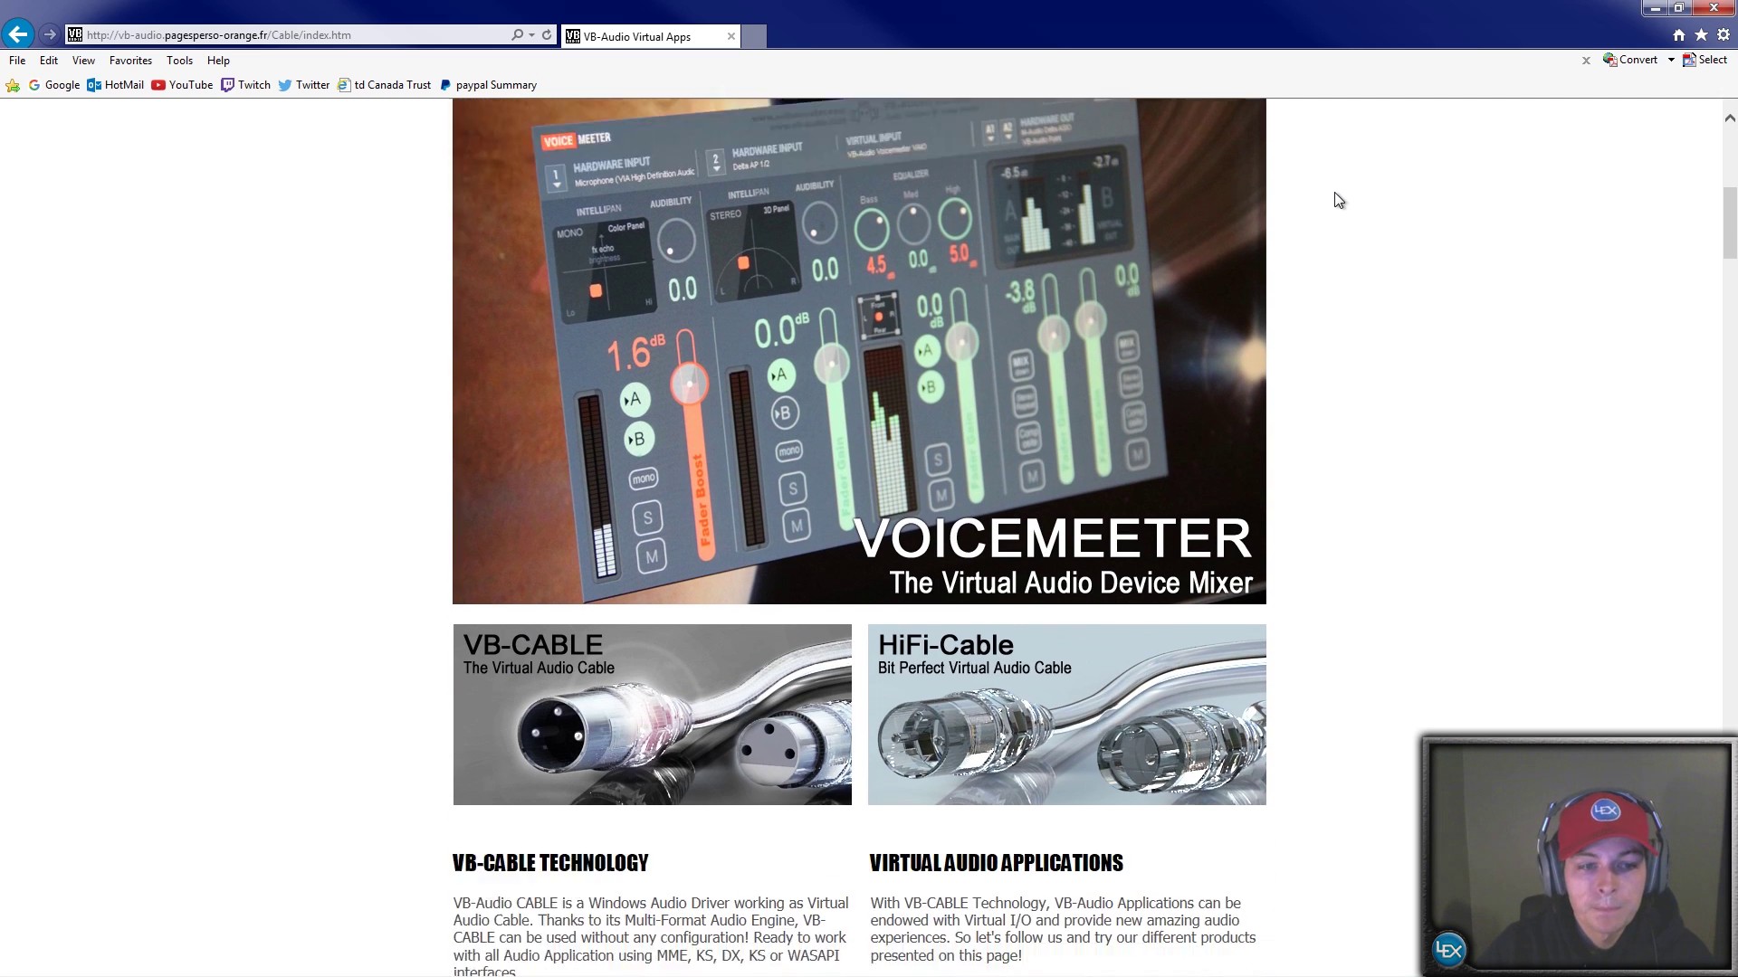
scroll(1337, 199, up, 7)
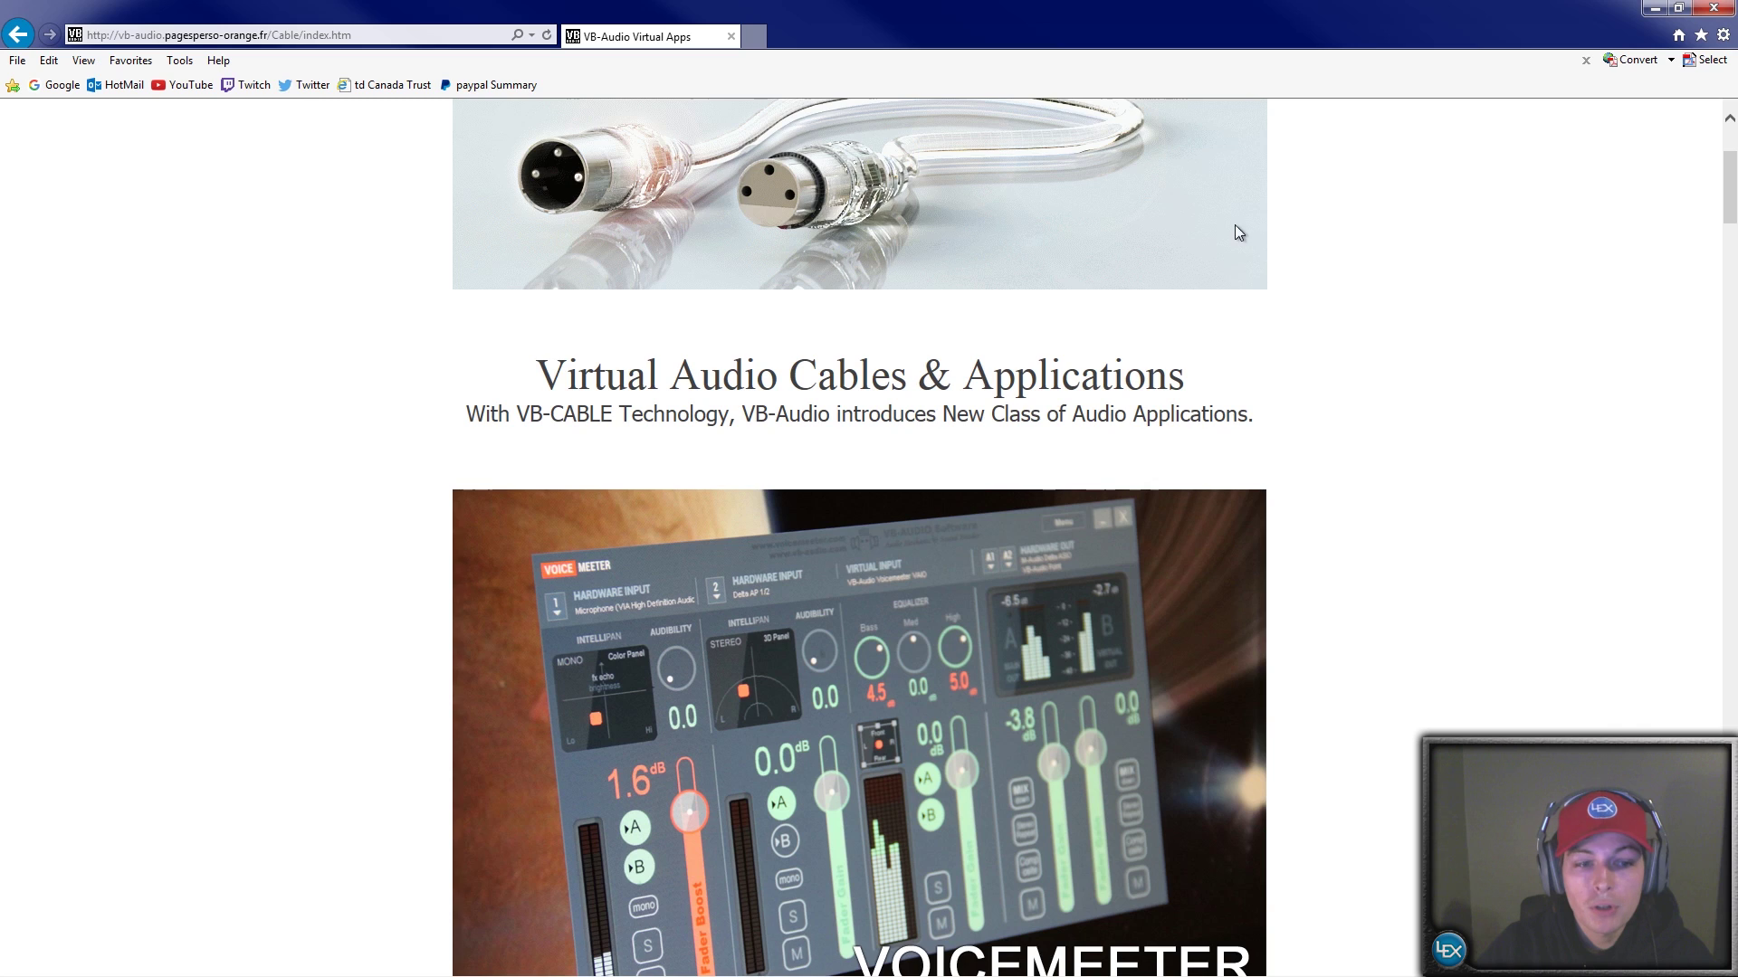
scroll(931, 426, down, 7)
scroll(933, 430, down, 3)
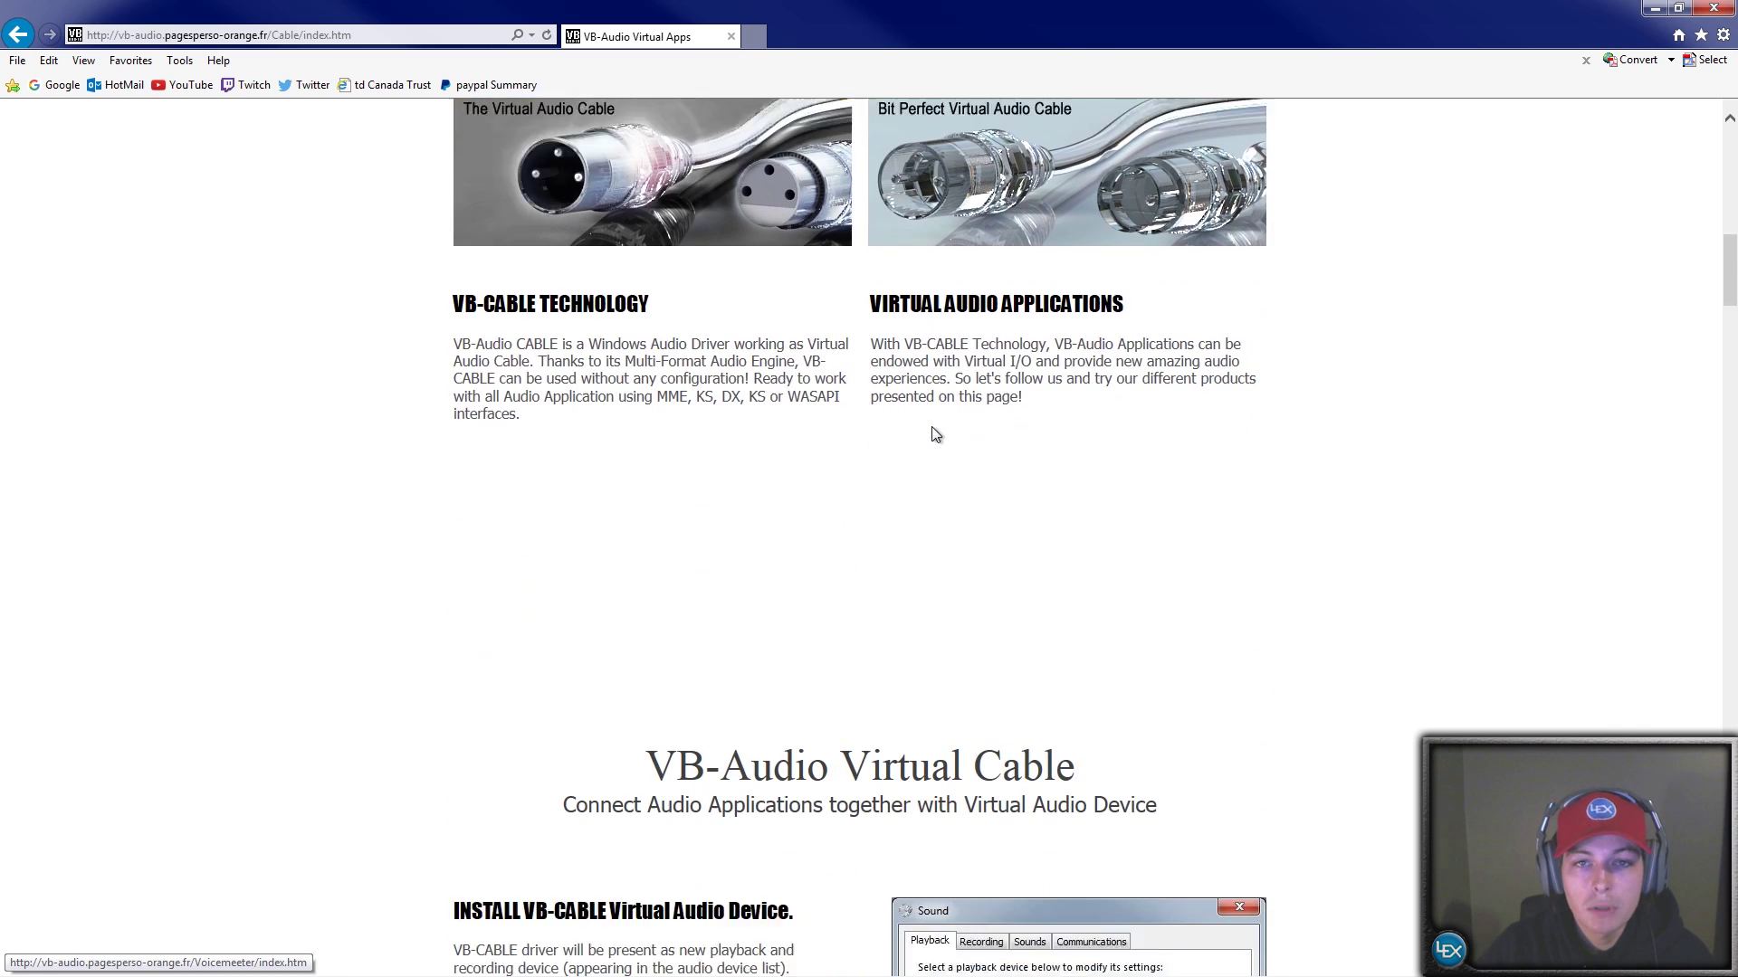
scroll(1128, 415, down, 7)
scroll(1379, 362, down, 2)
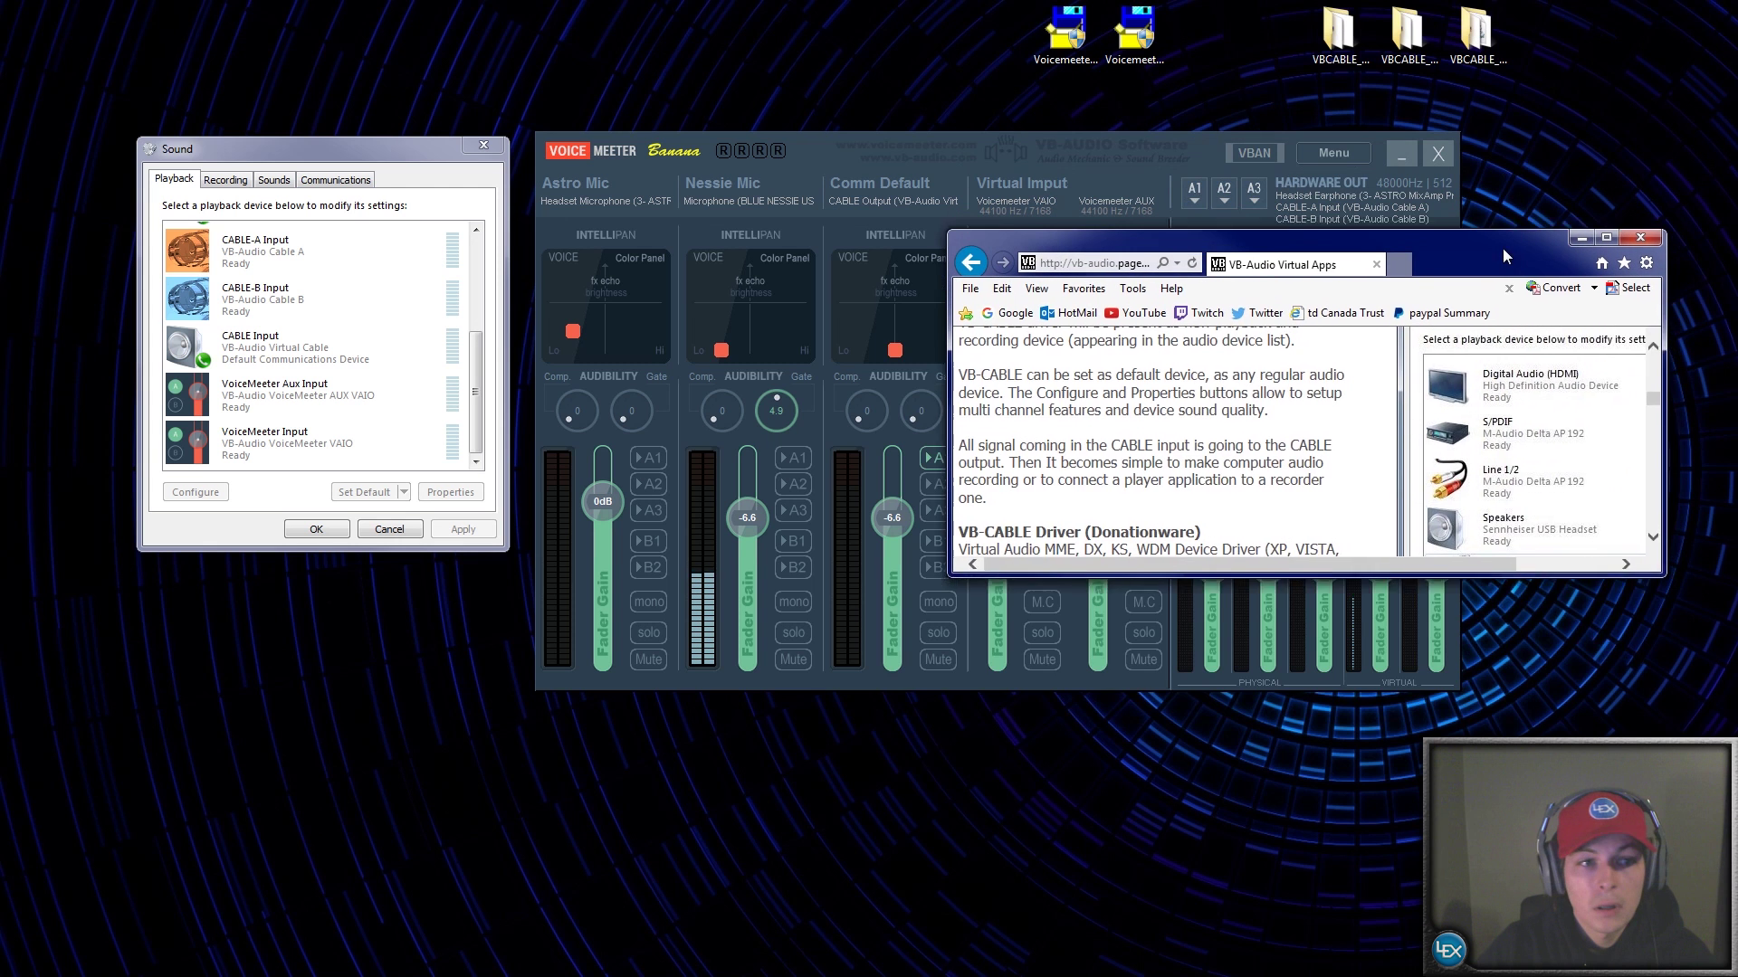
Step: Find the VB-CABLE driver download section with the browser maximized, and minimize the browser to show the desktop
click(1677, 8)
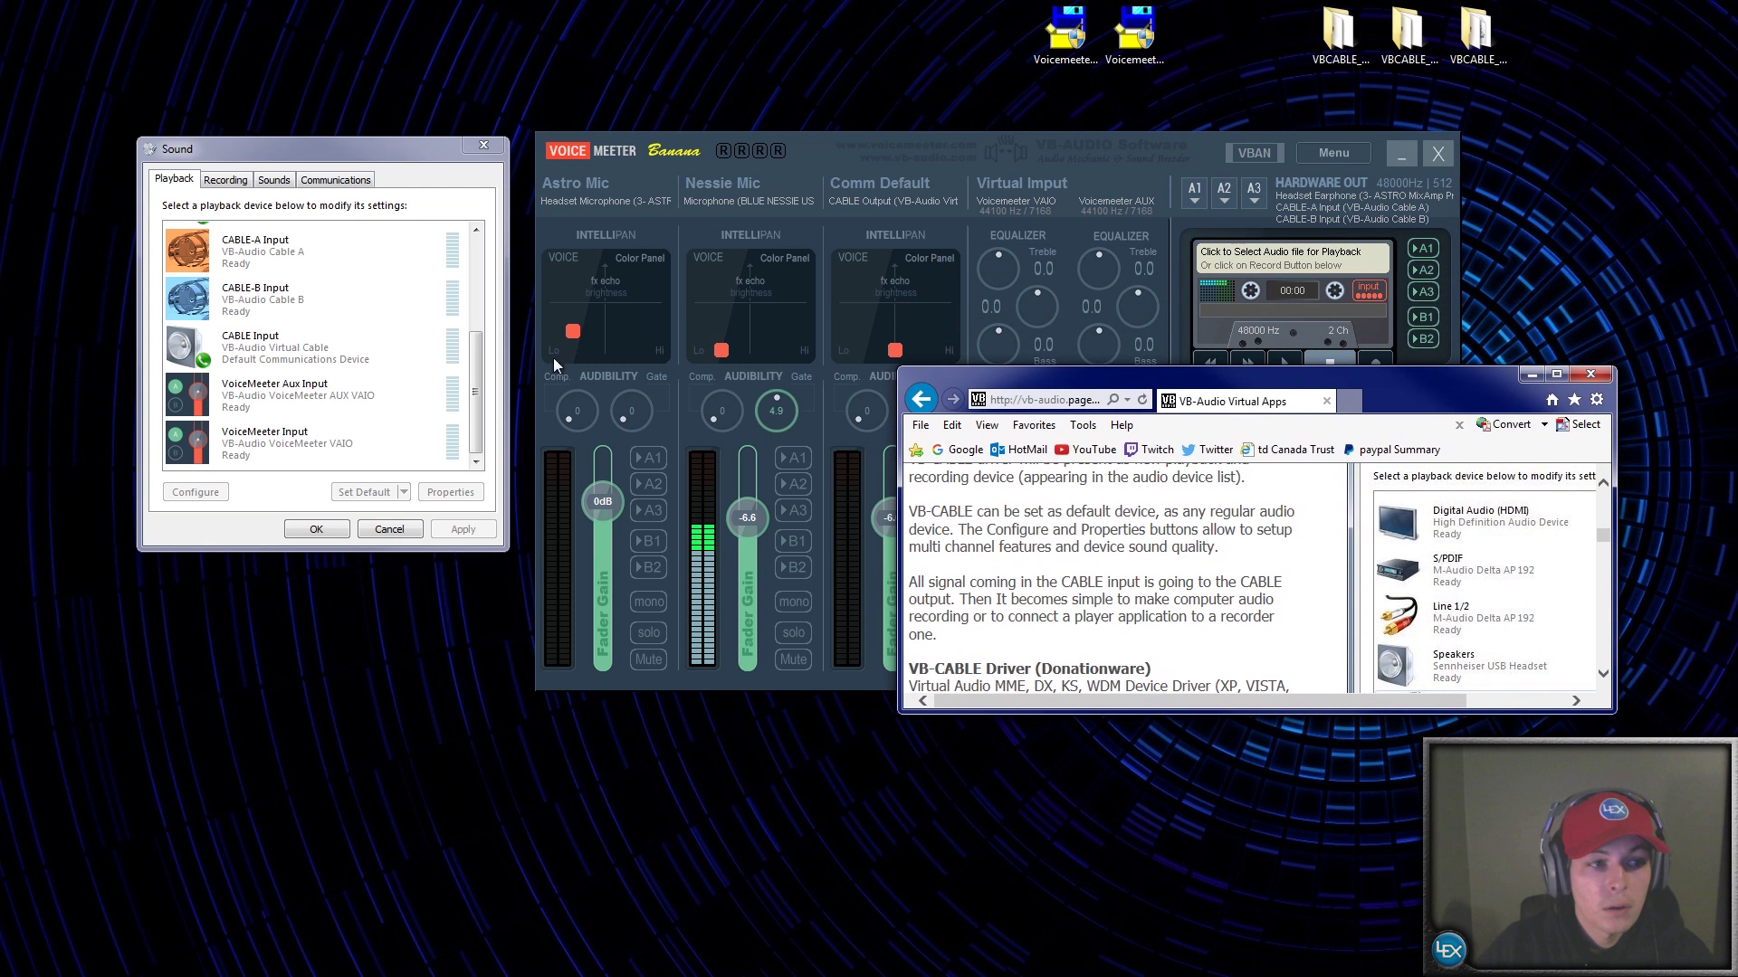
drag(1410, 387, 1222, 5)
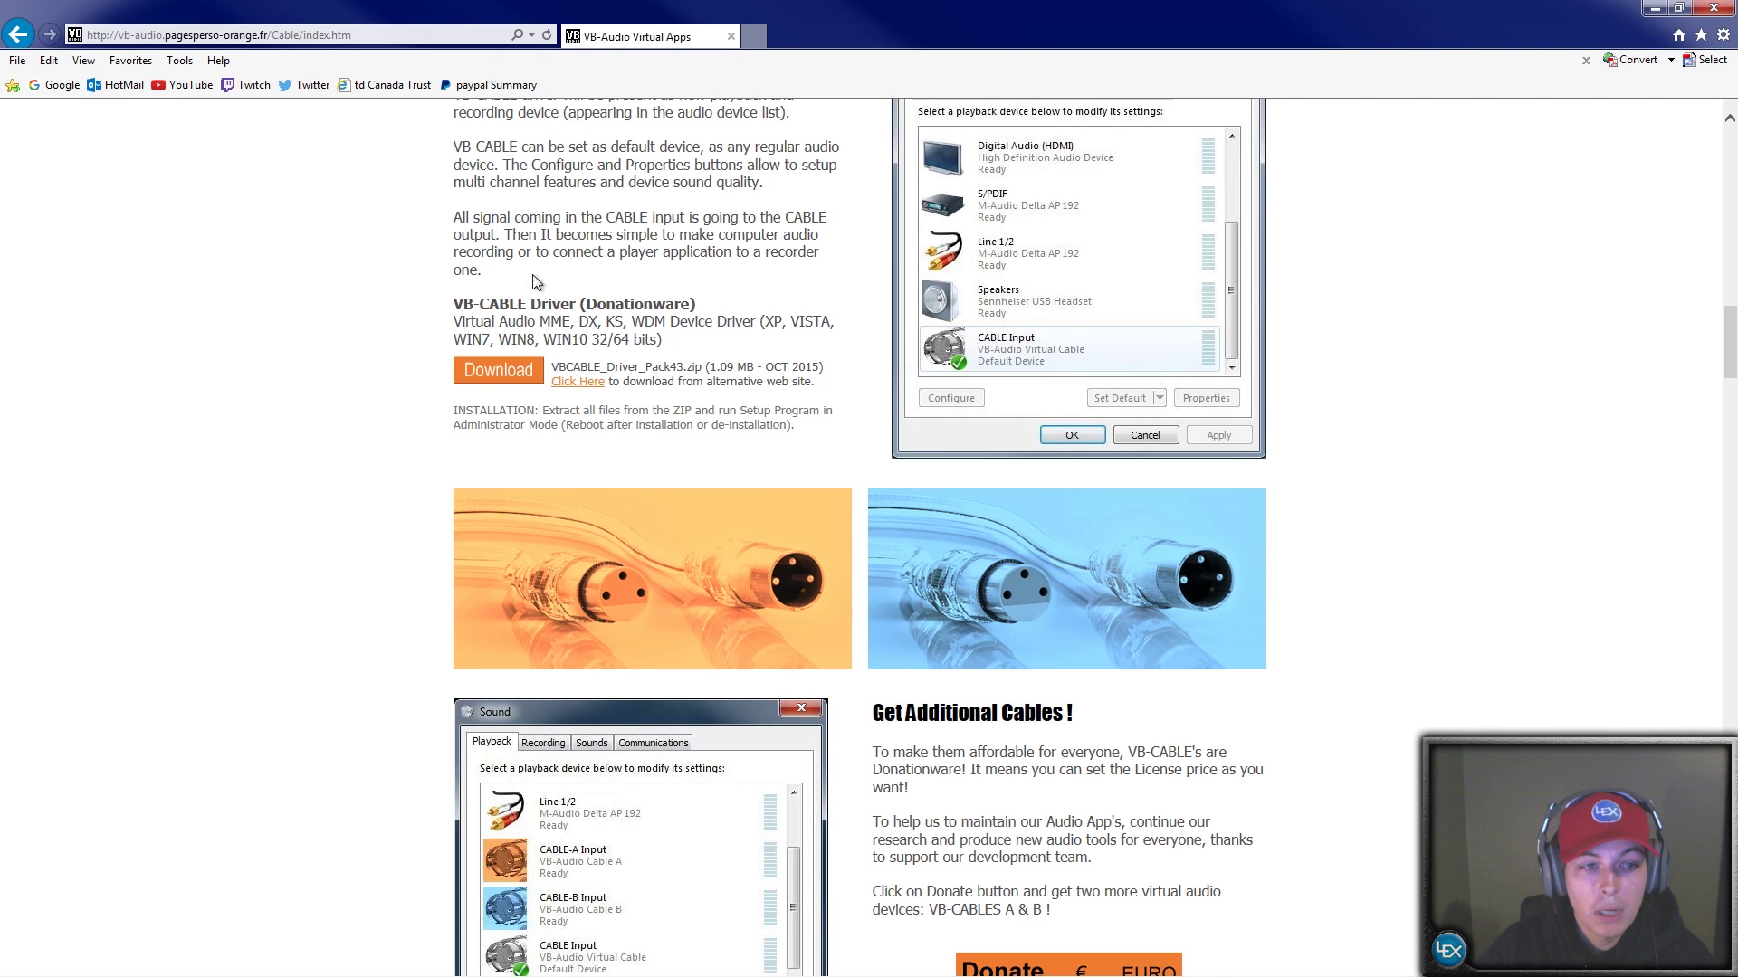
scroll(535, 281, up, 4)
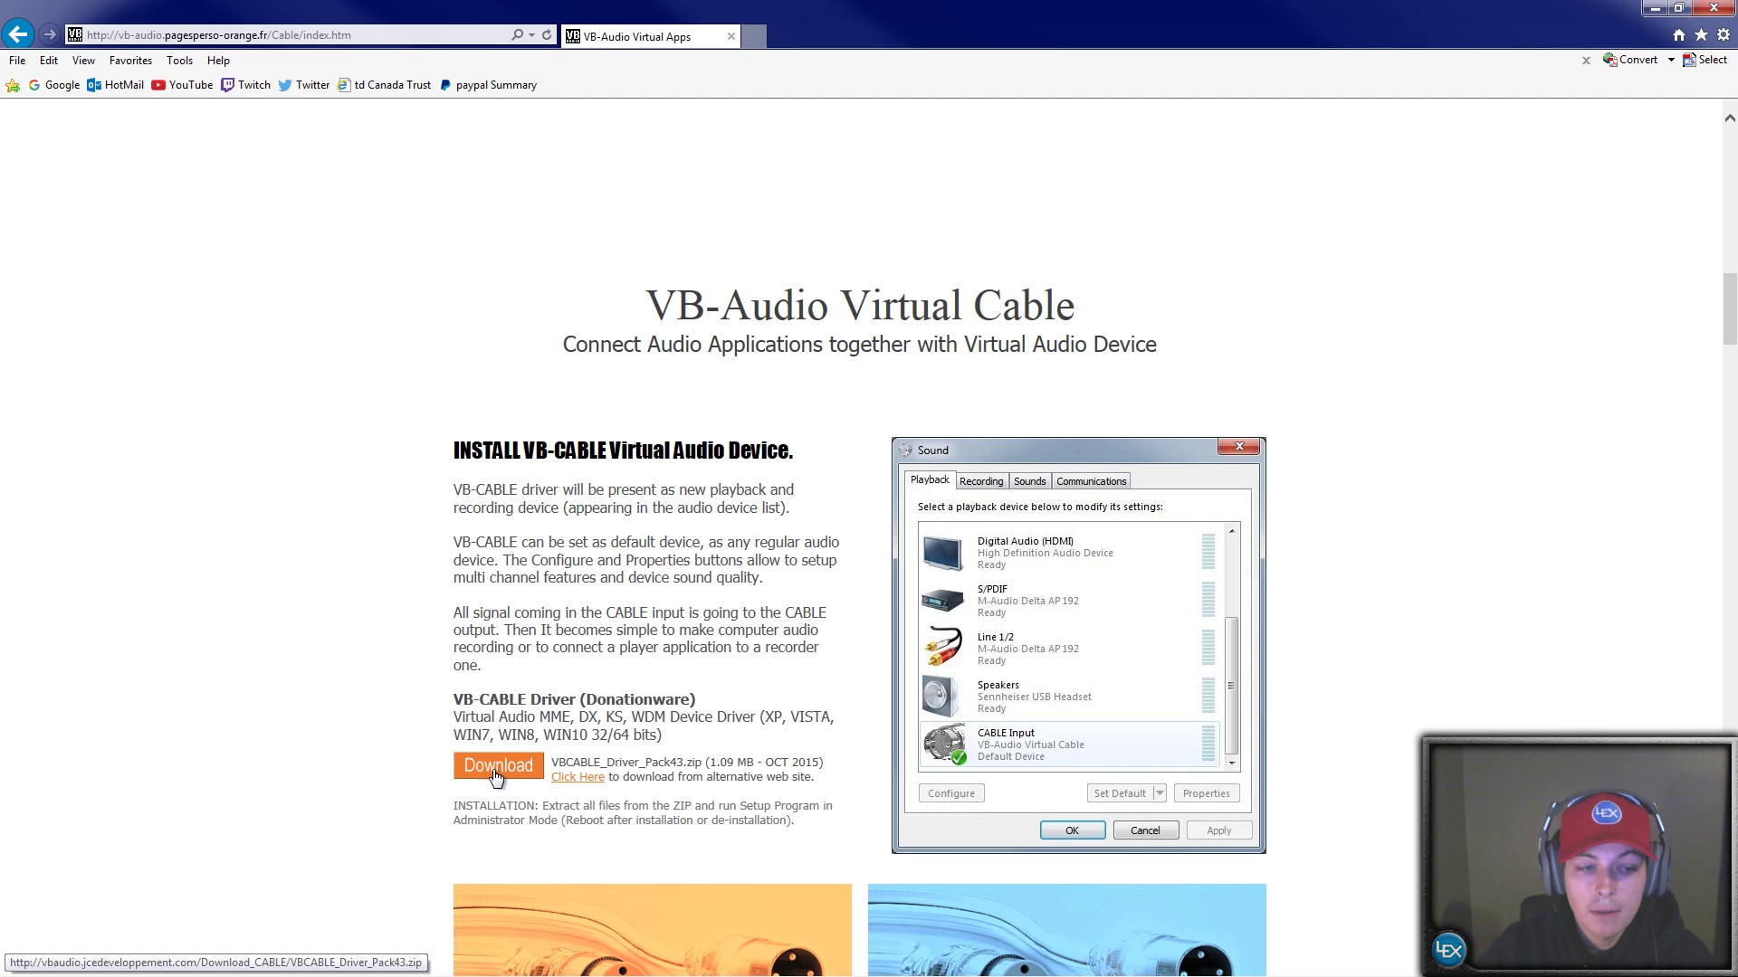
click(1650, 11)
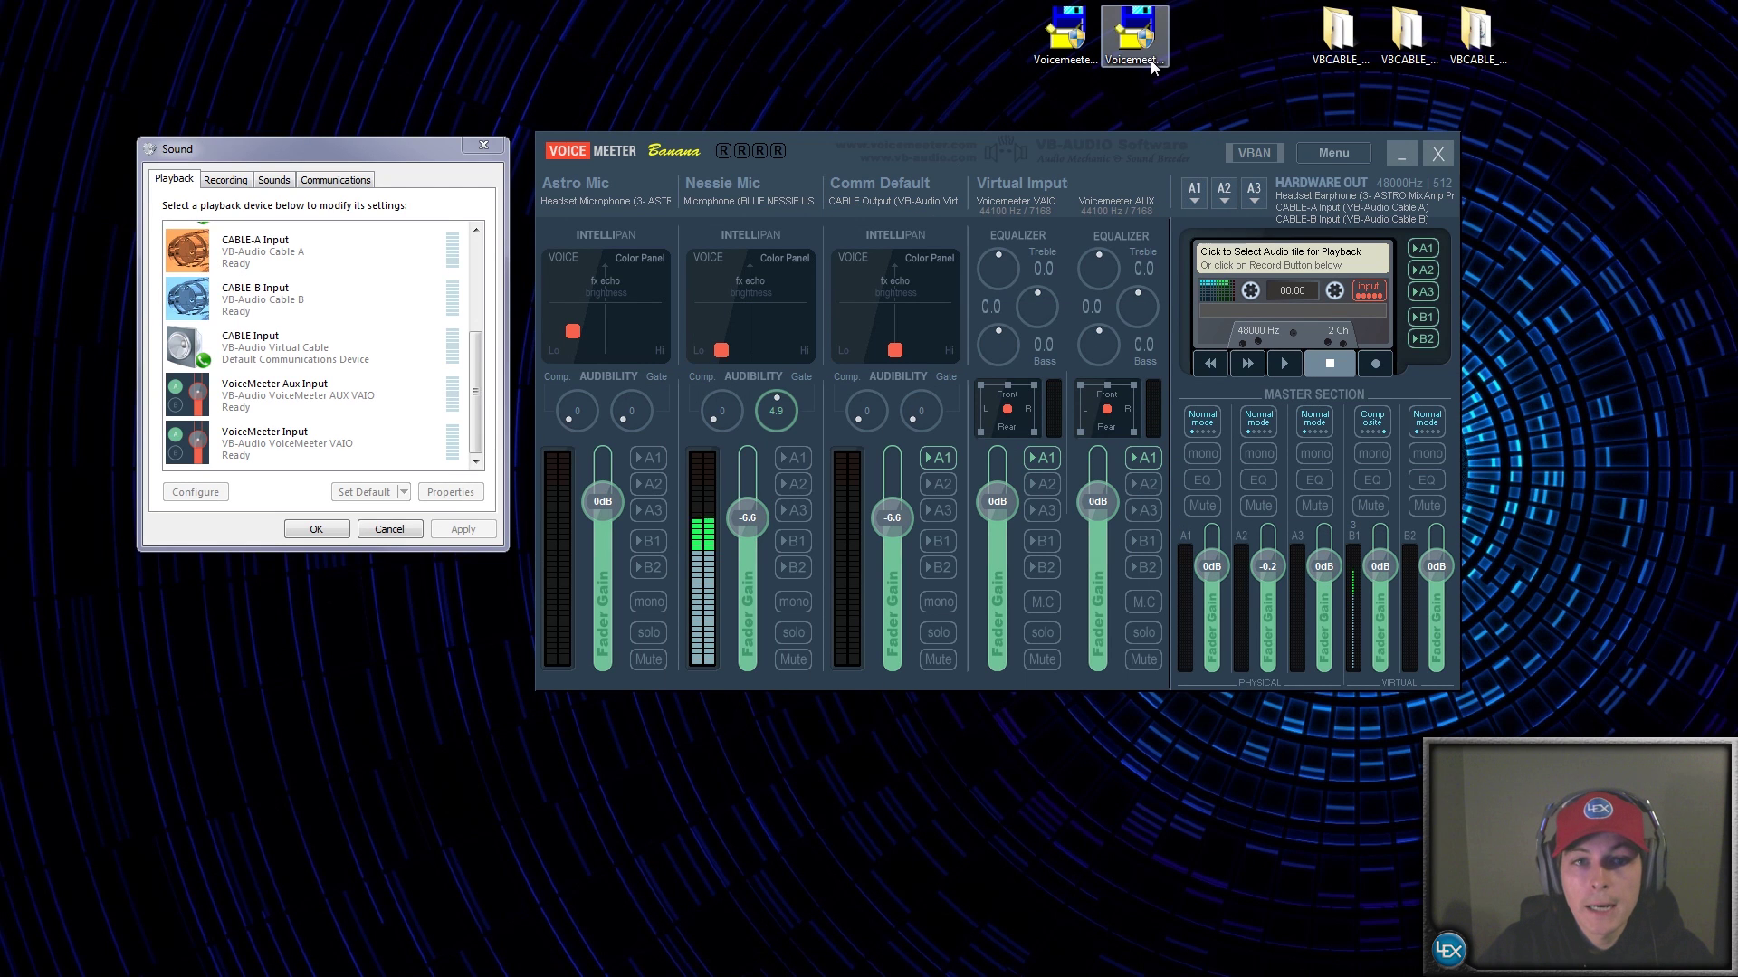
Step: Open the VBCABLE_Driver_Pack43 folder in an enlarged window and view the launch options for VBCABLE_Setup_x64.exe
click(1343, 31)
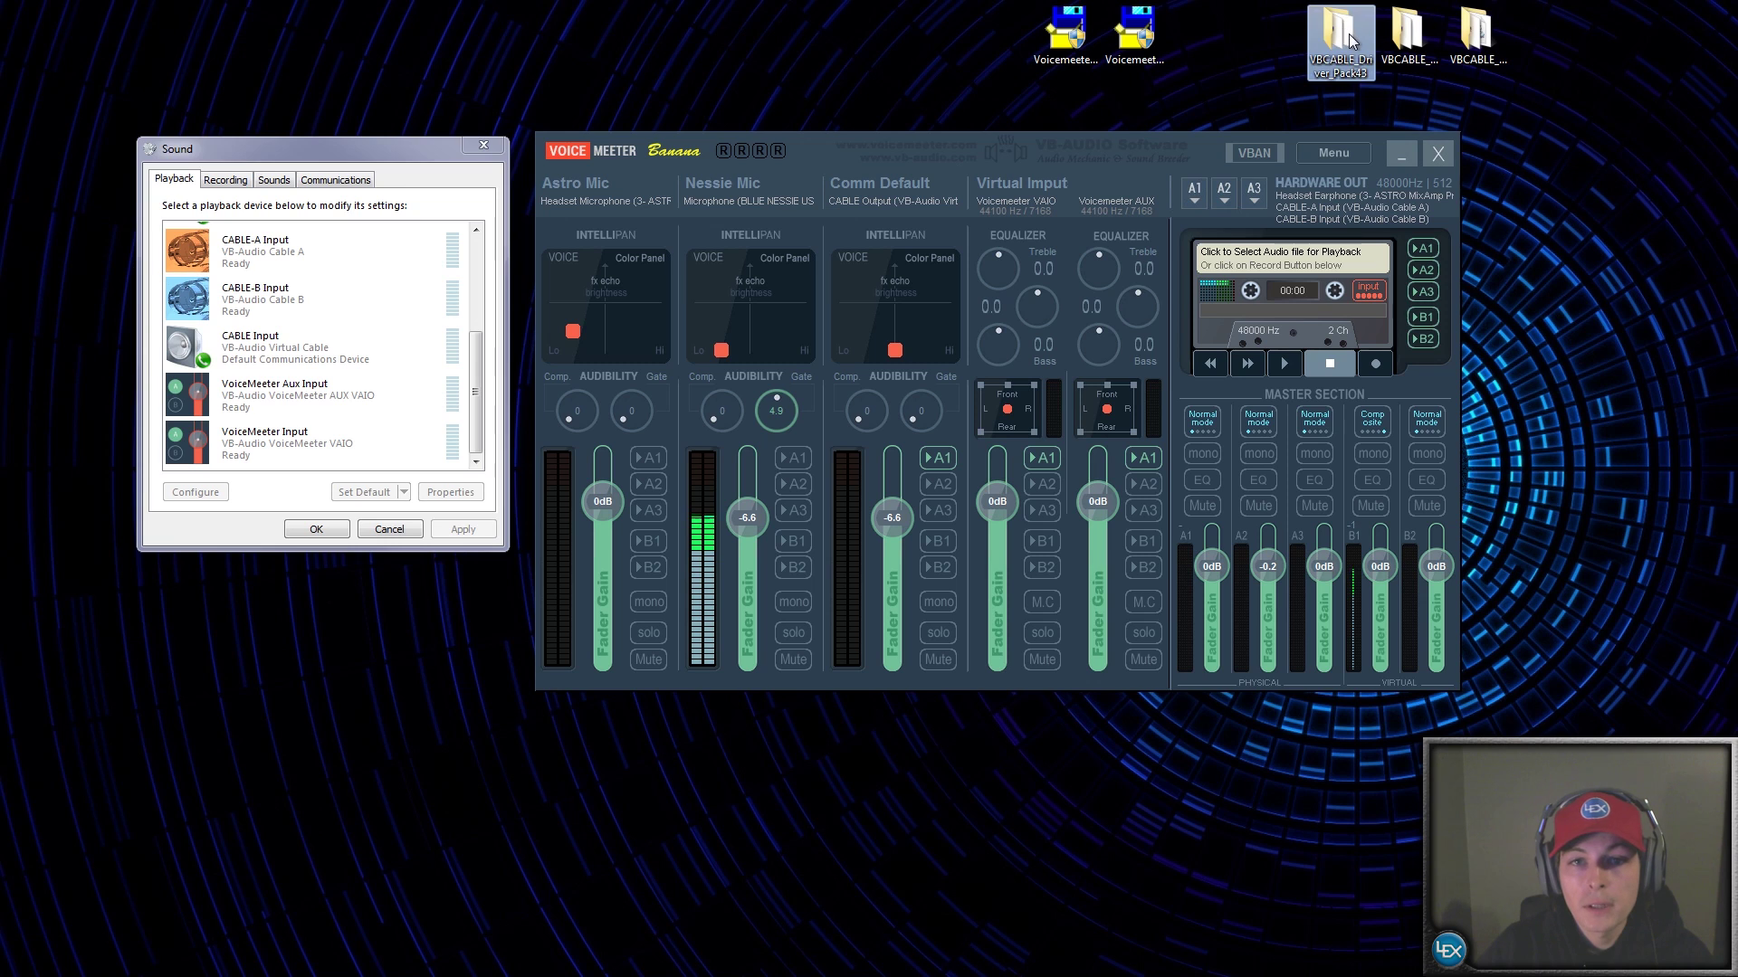
double_click(1343, 32)
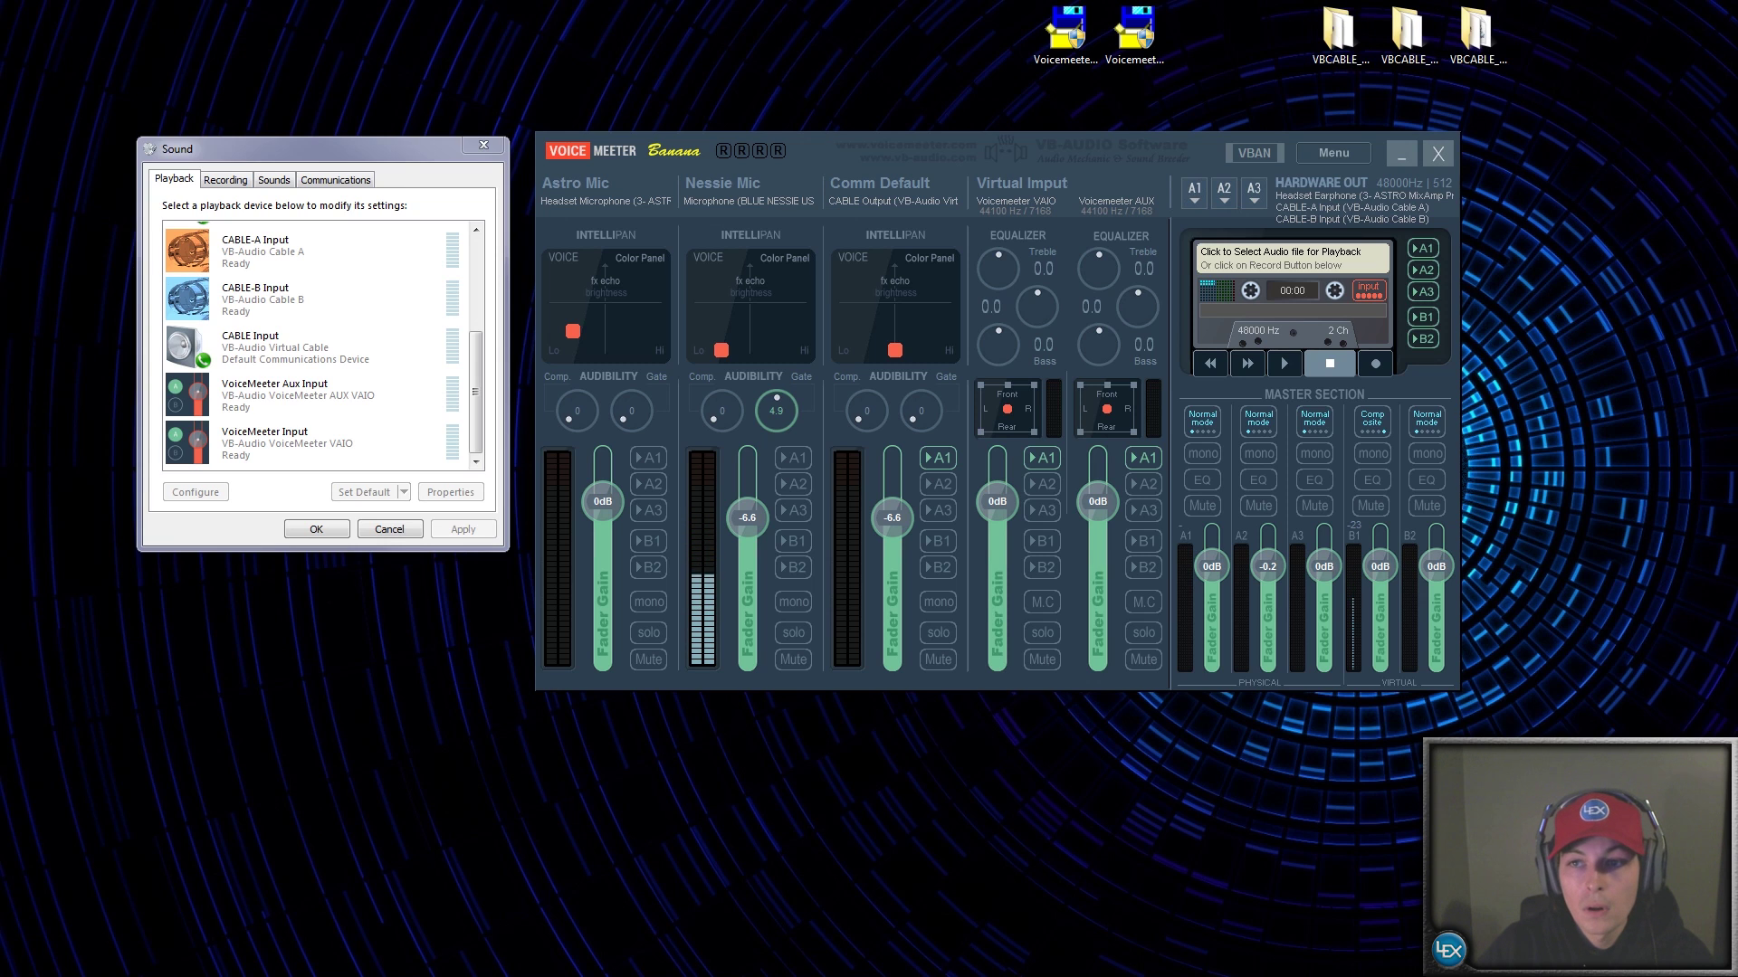
drag(1264, 80, 677, 62)
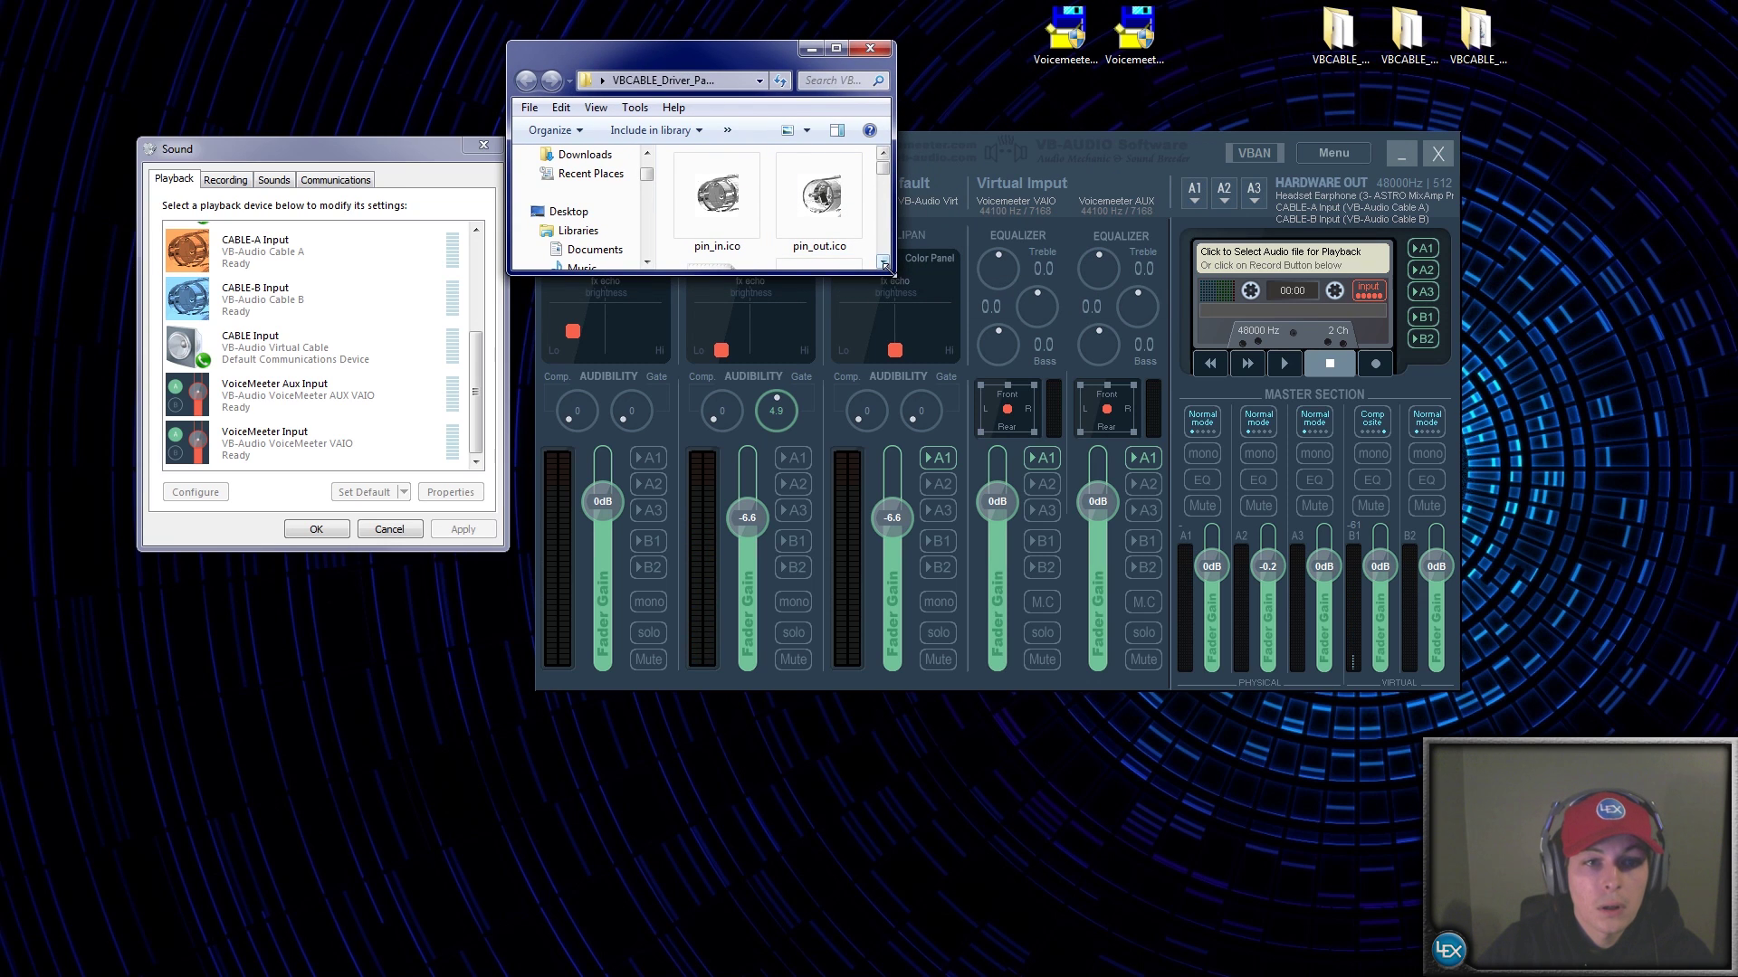
drag(885, 265, 1467, 715)
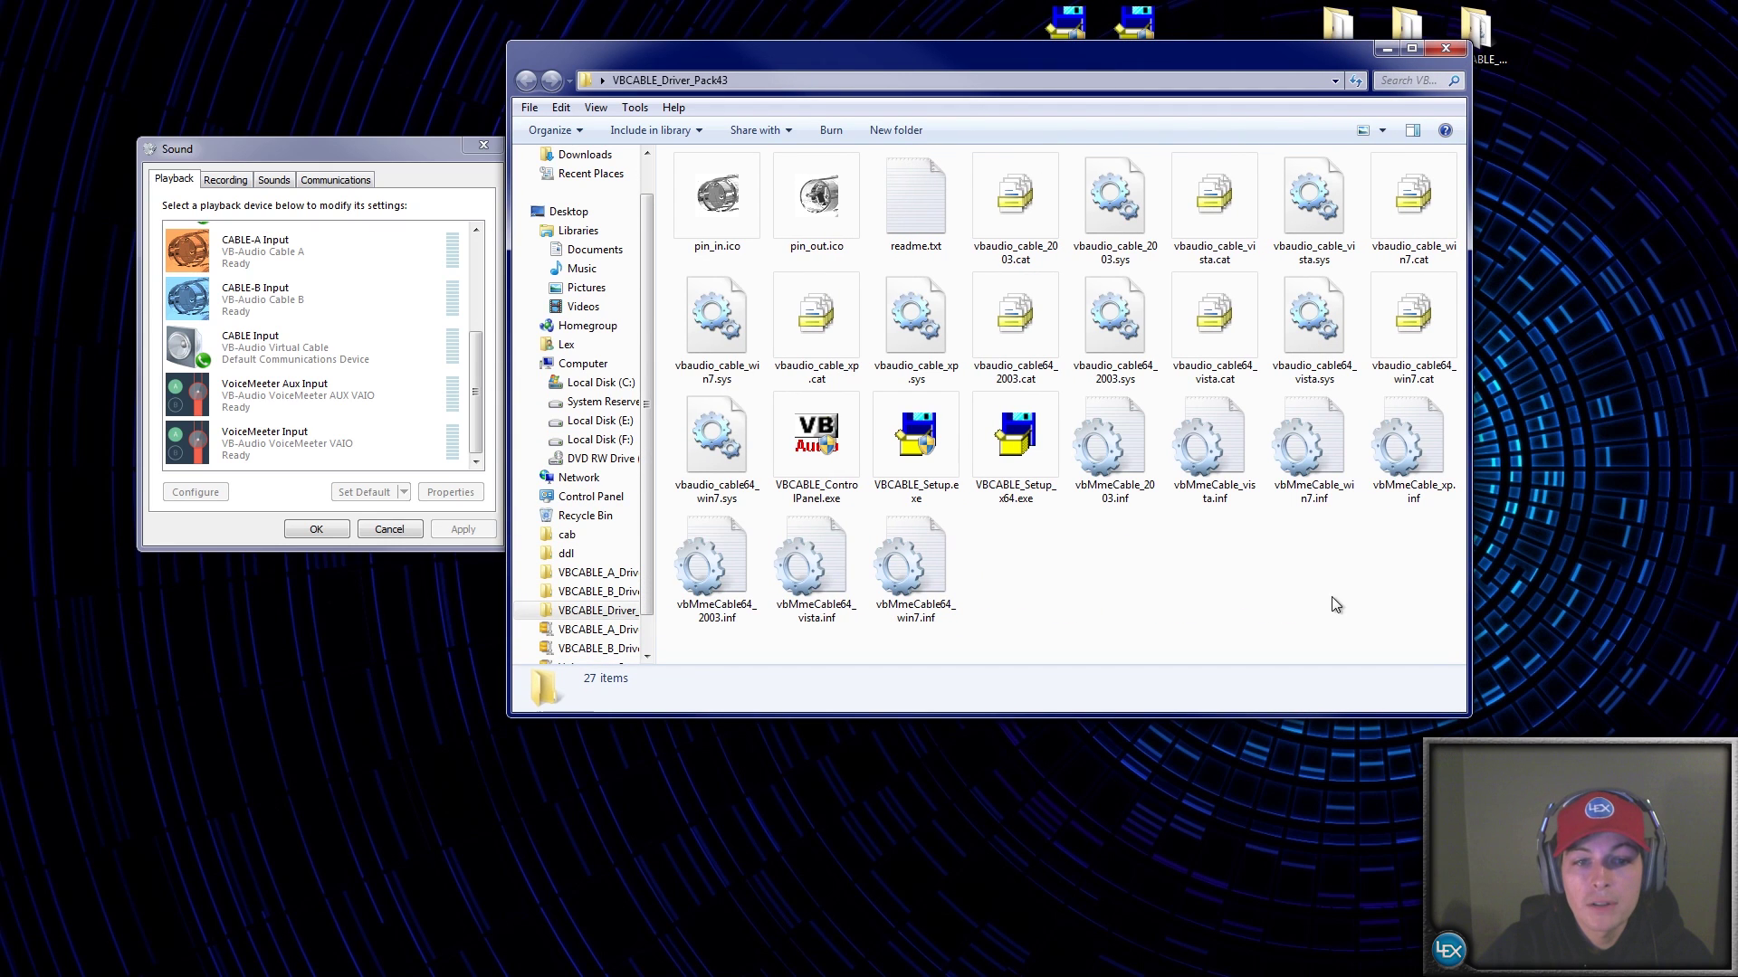
right_click(1021, 444)
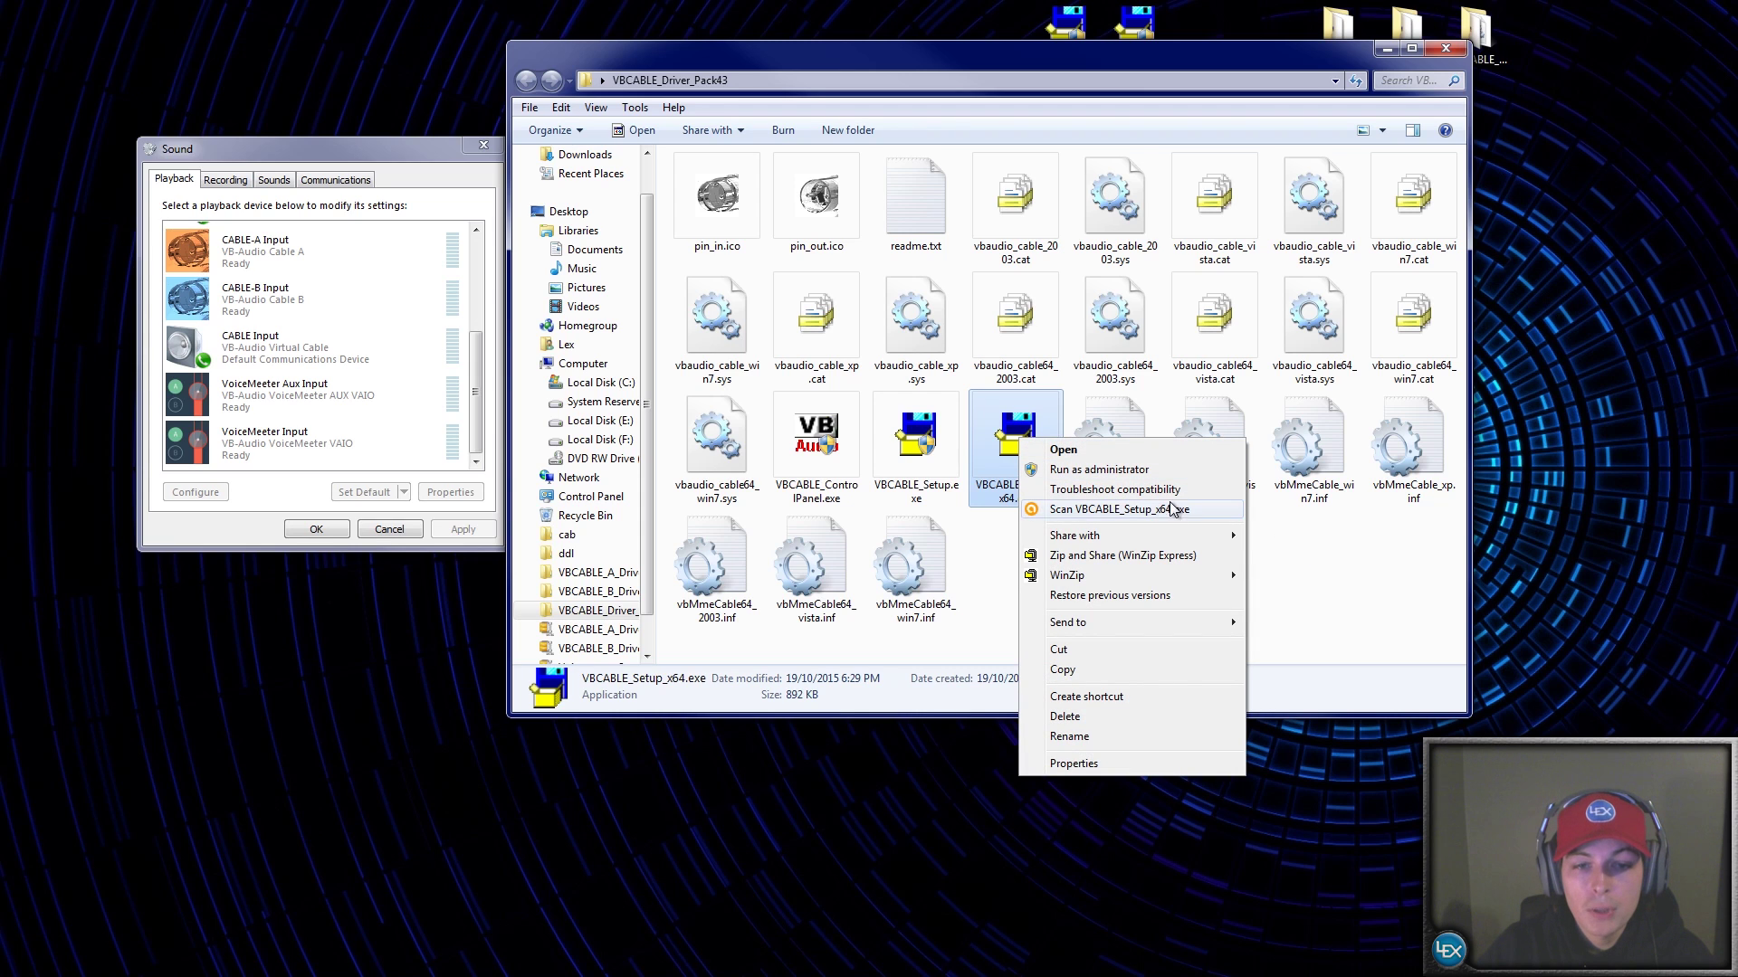
click(1294, 576)
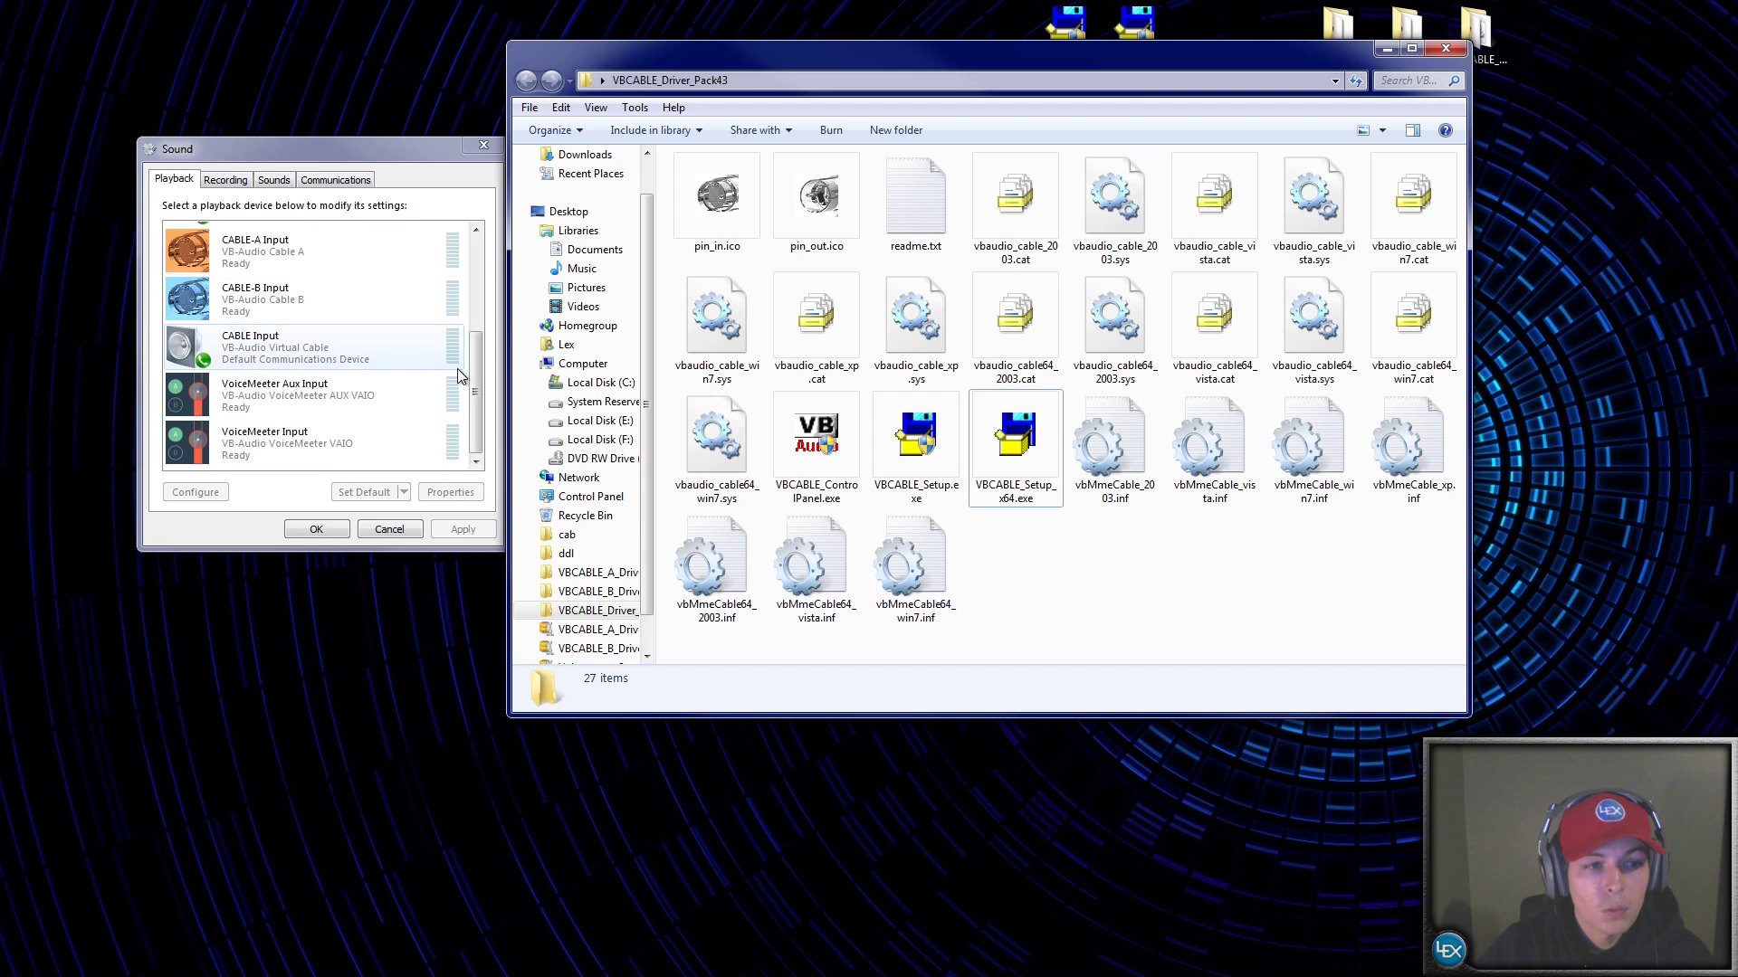
Step: Locate and select the CABLE Input device in the Sound playback device list
drag(474, 372, 474, 322)
scroll(301, 362, down, 2)
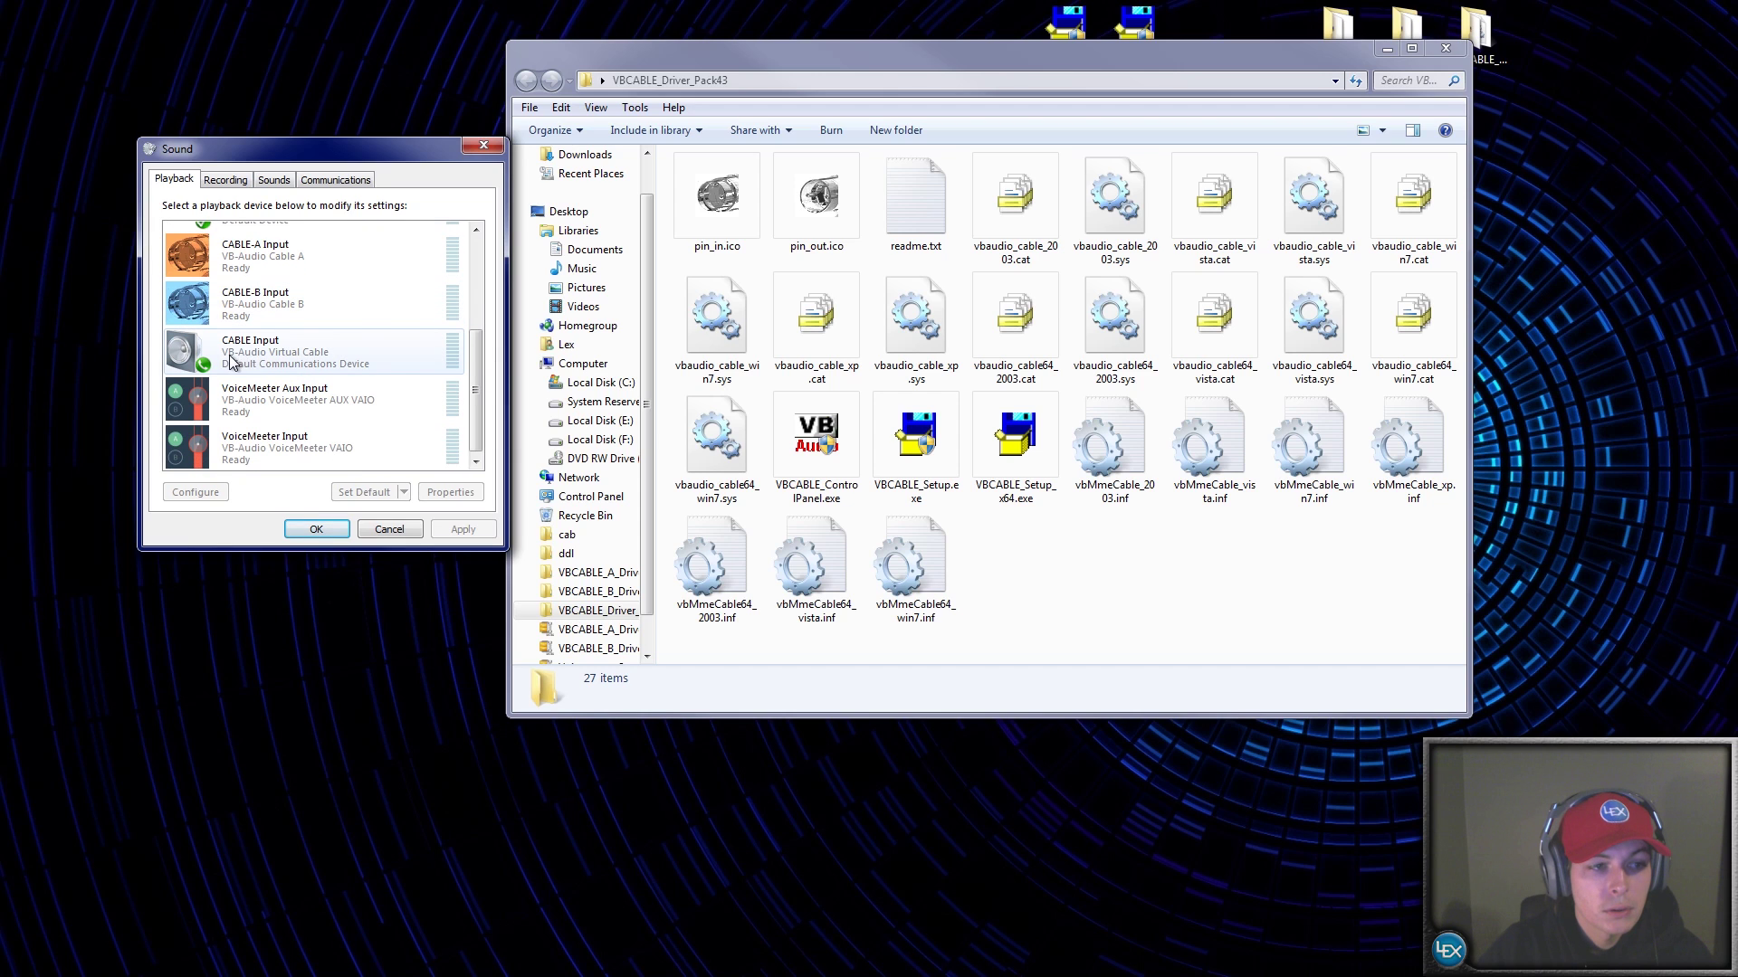
click(305, 355)
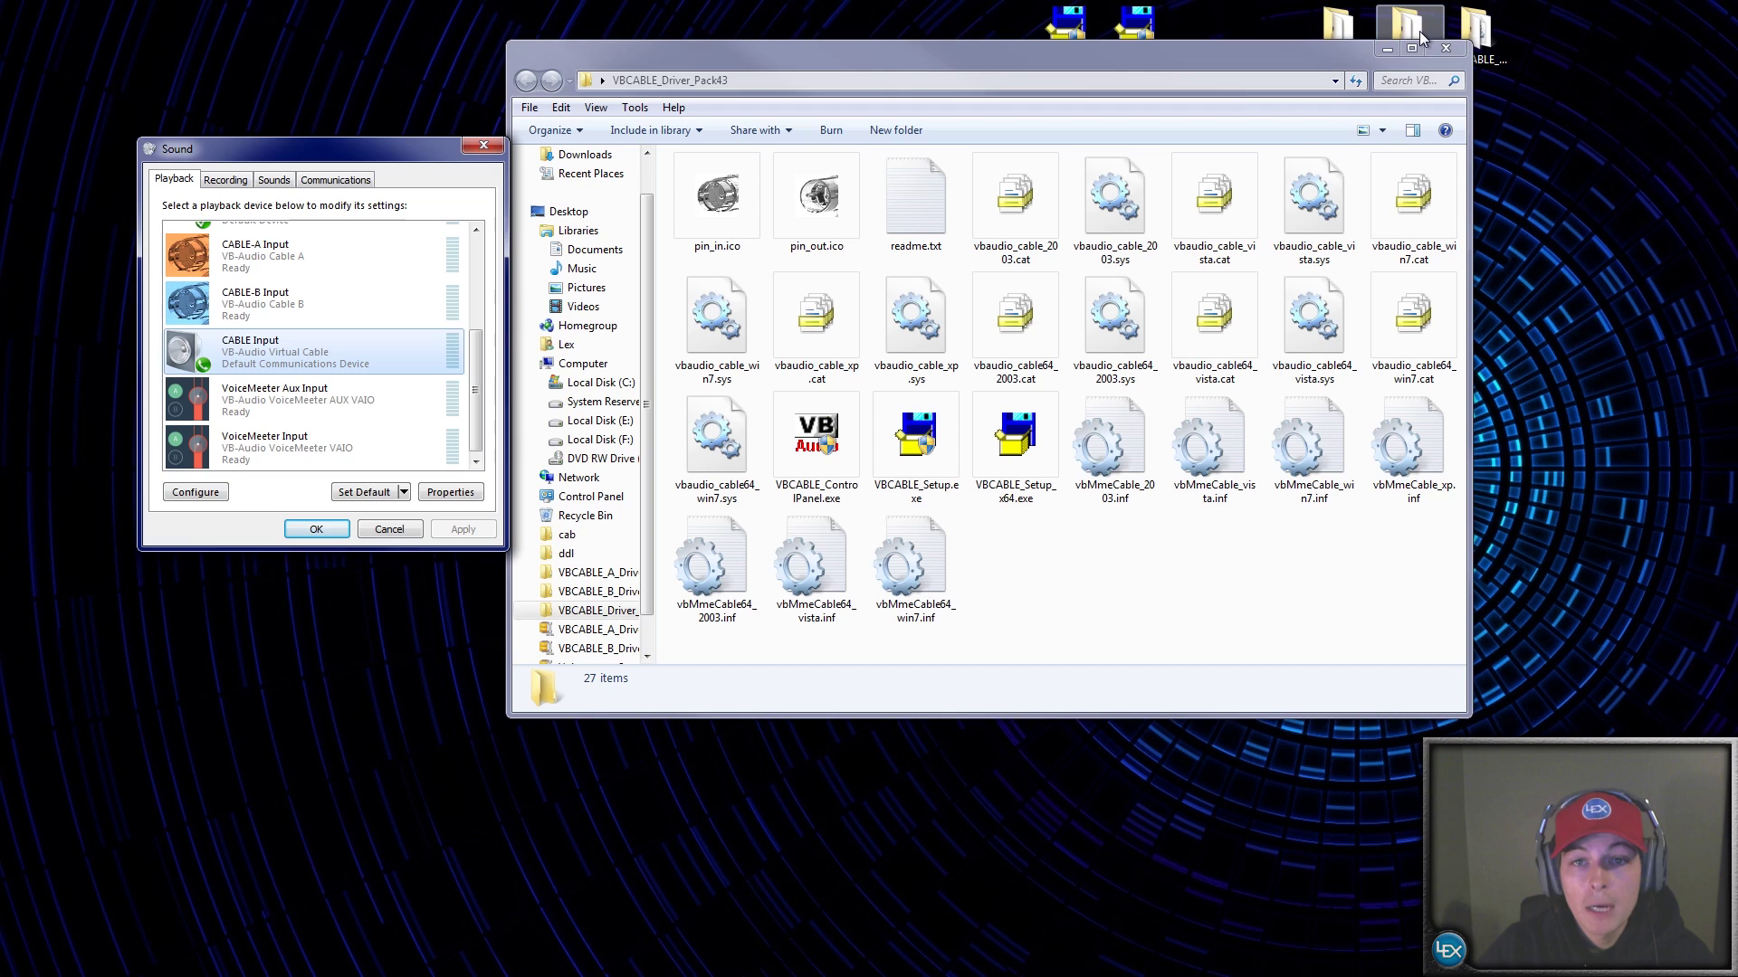
Step: Open the VBCABLE_A_Driver_Pack43 folder to examine its x64 setup file, and minimize the folder window
click(1386, 49)
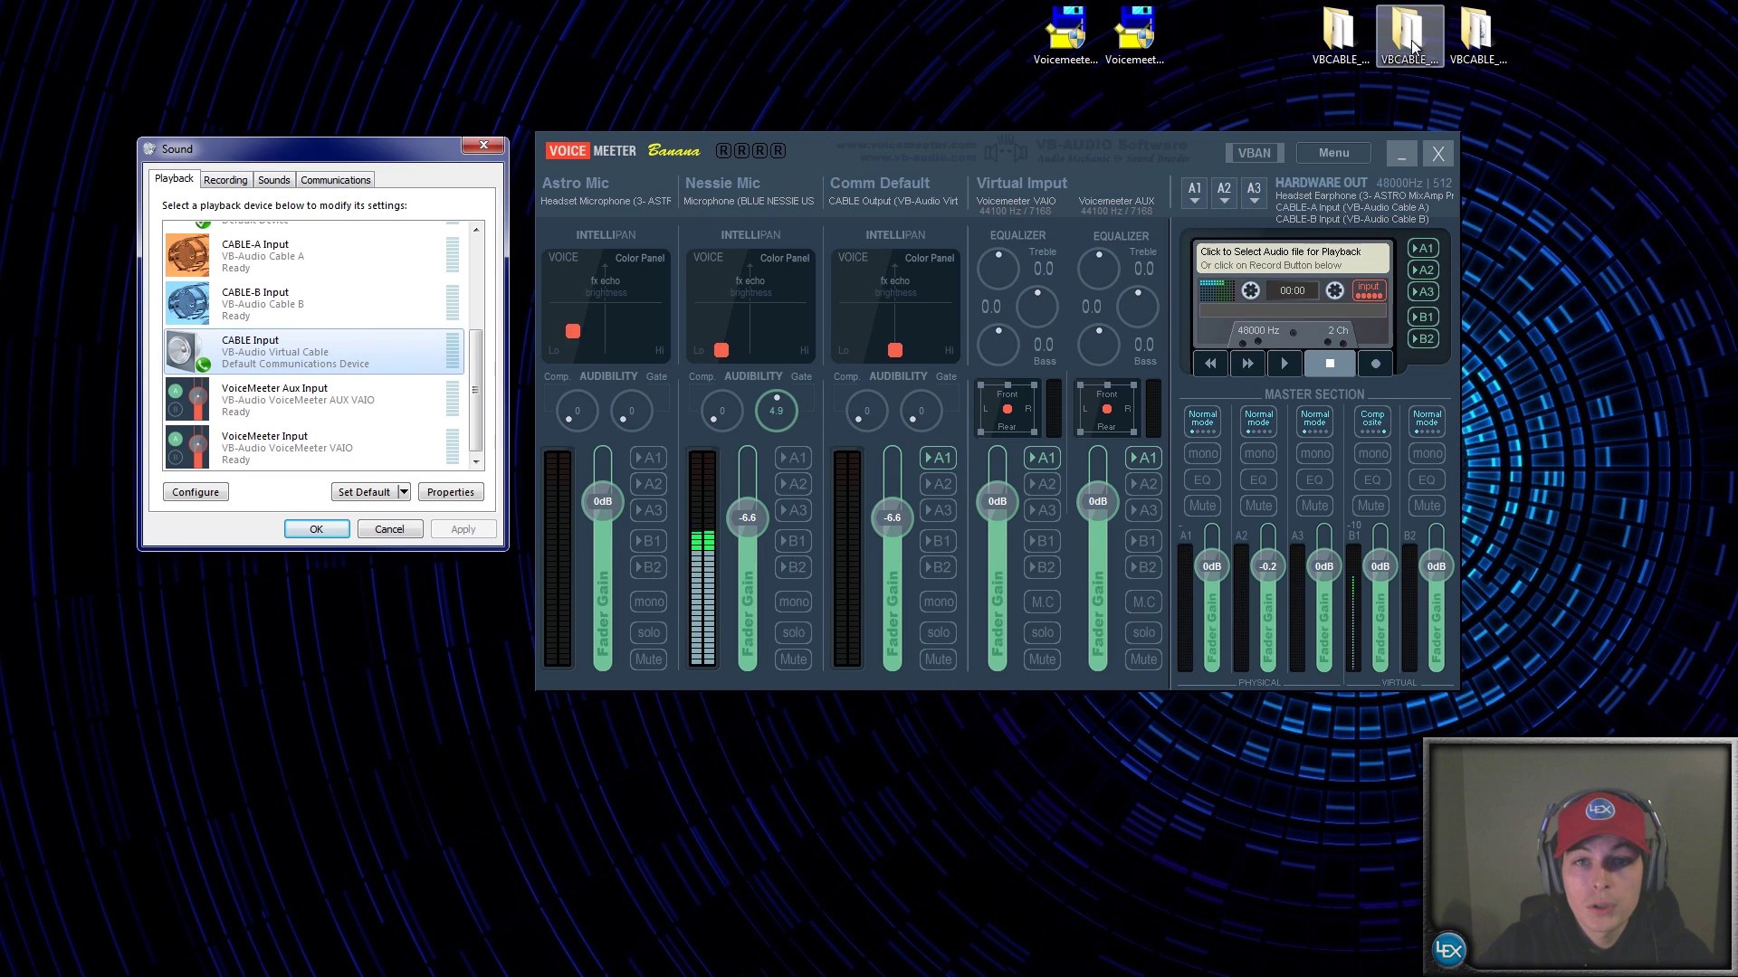
double_click(1413, 47)
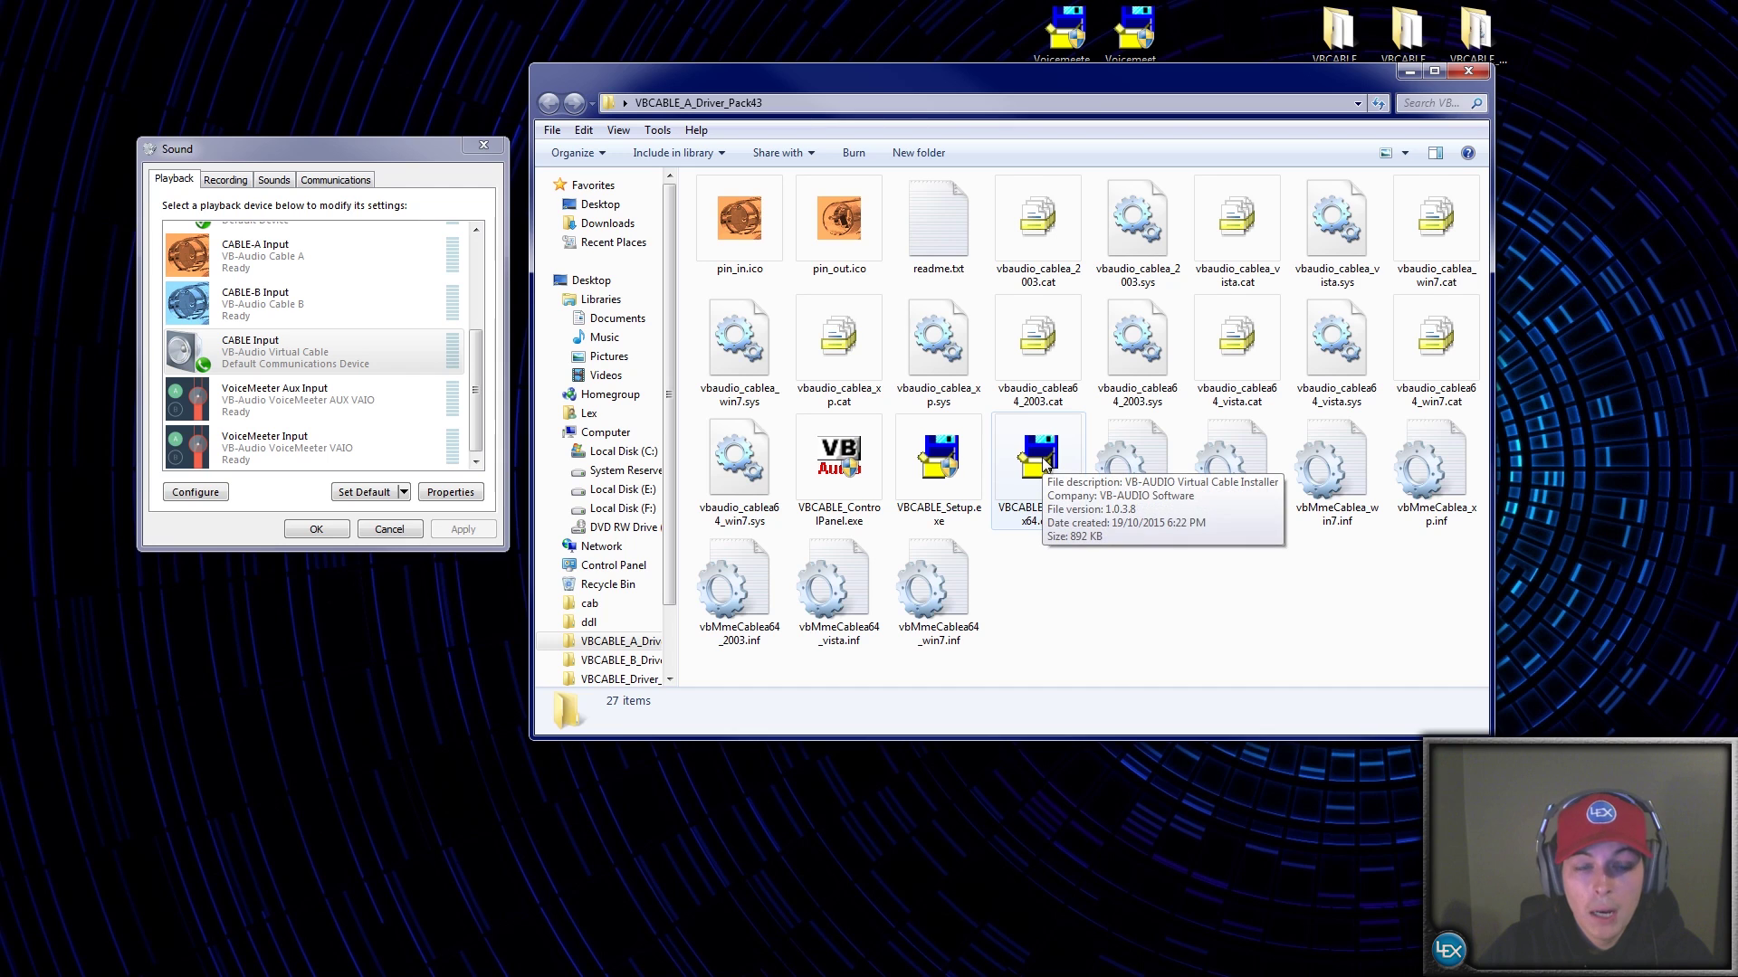
click(1414, 72)
Step: Open the VBCABLE_B_Driver_Pack43 folder, view the launch options for its VBCABLE_Setup_x64.exe, and minimize the folder window
click(1477, 41)
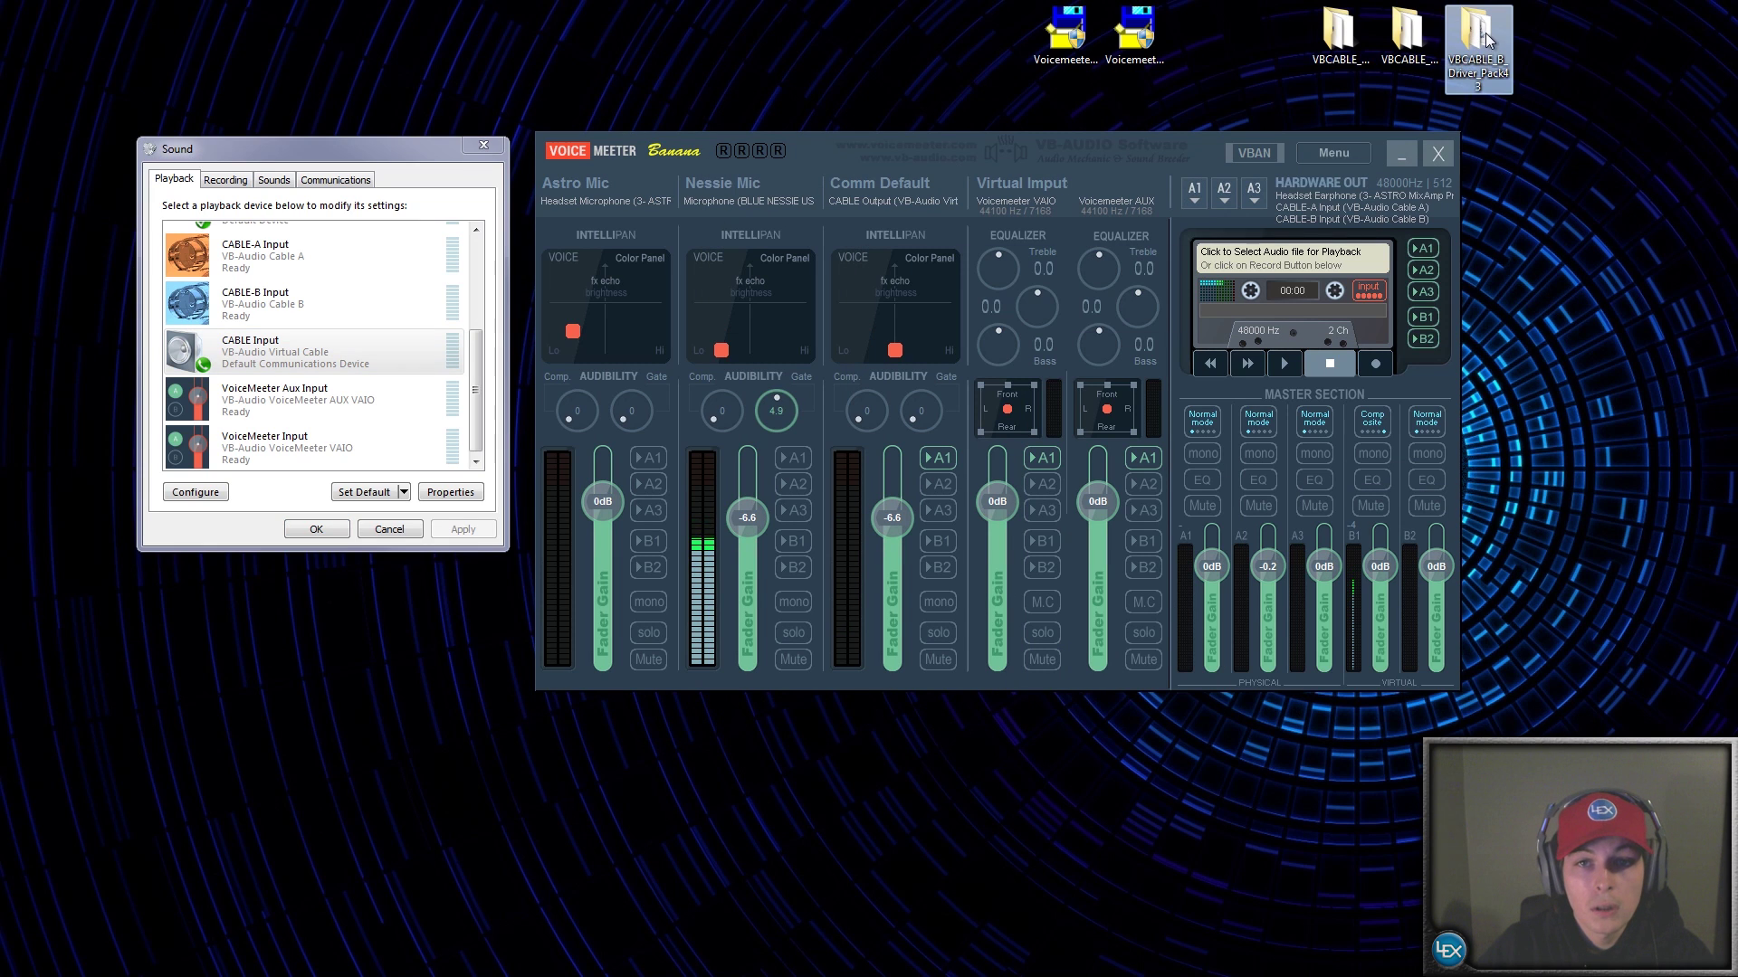
double_click(1486, 41)
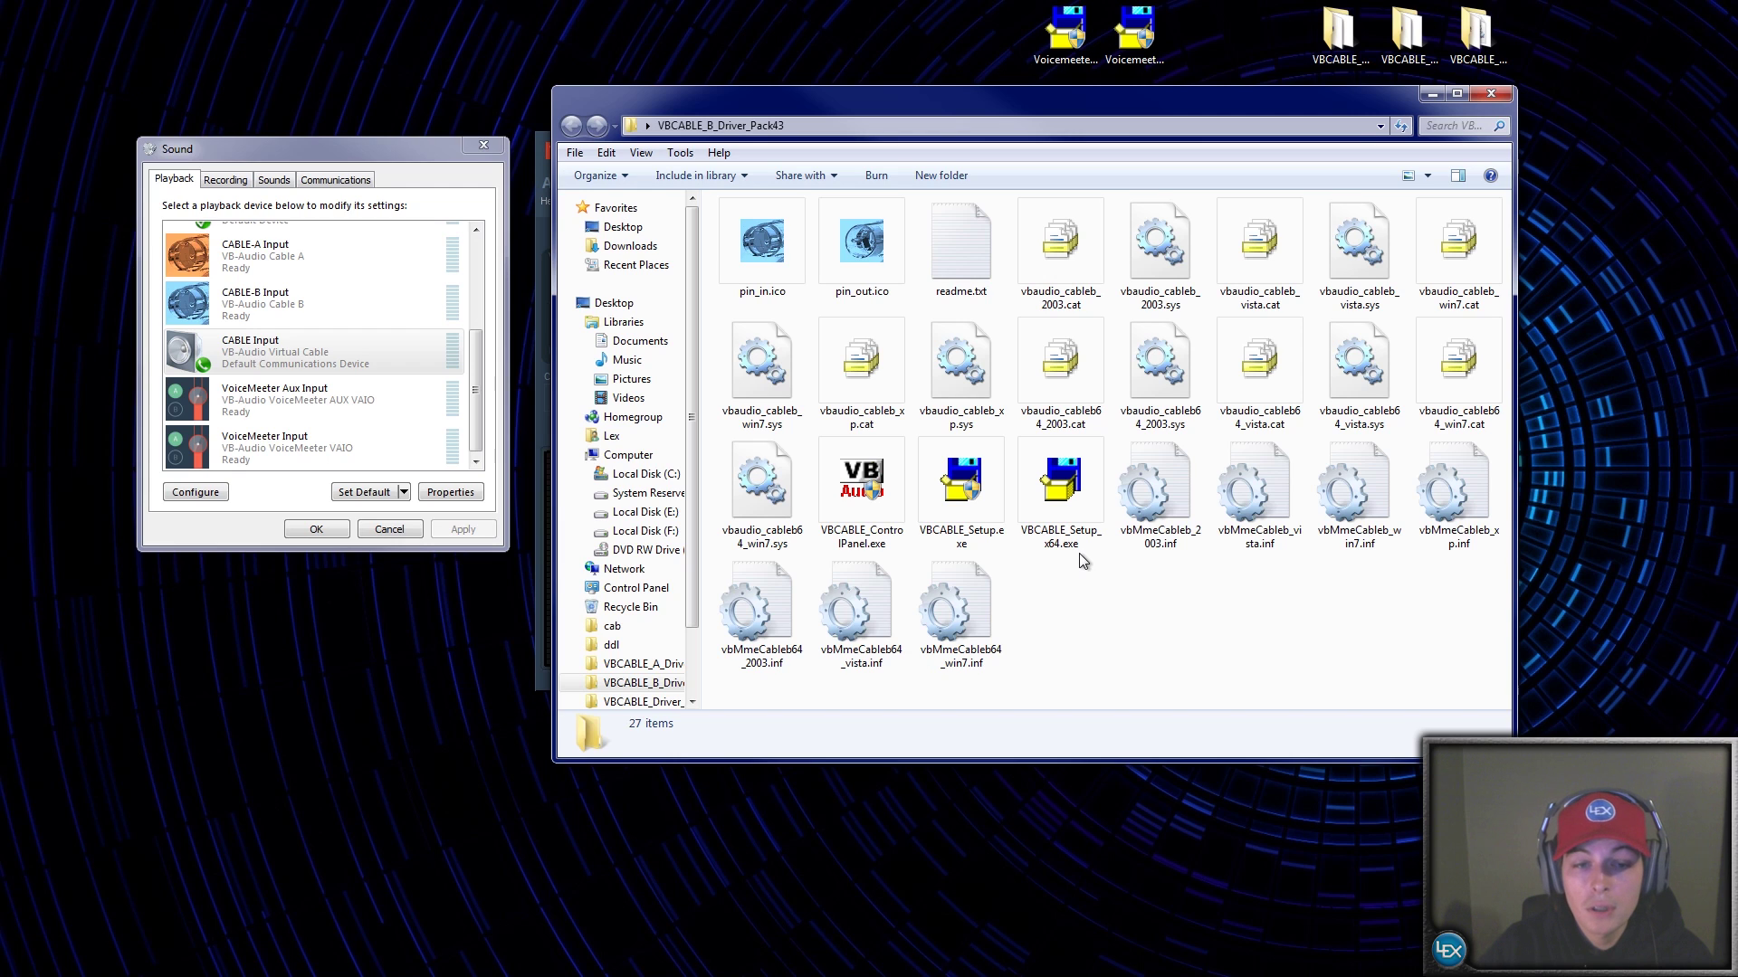
right_click(1057, 478)
click(1037, 596)
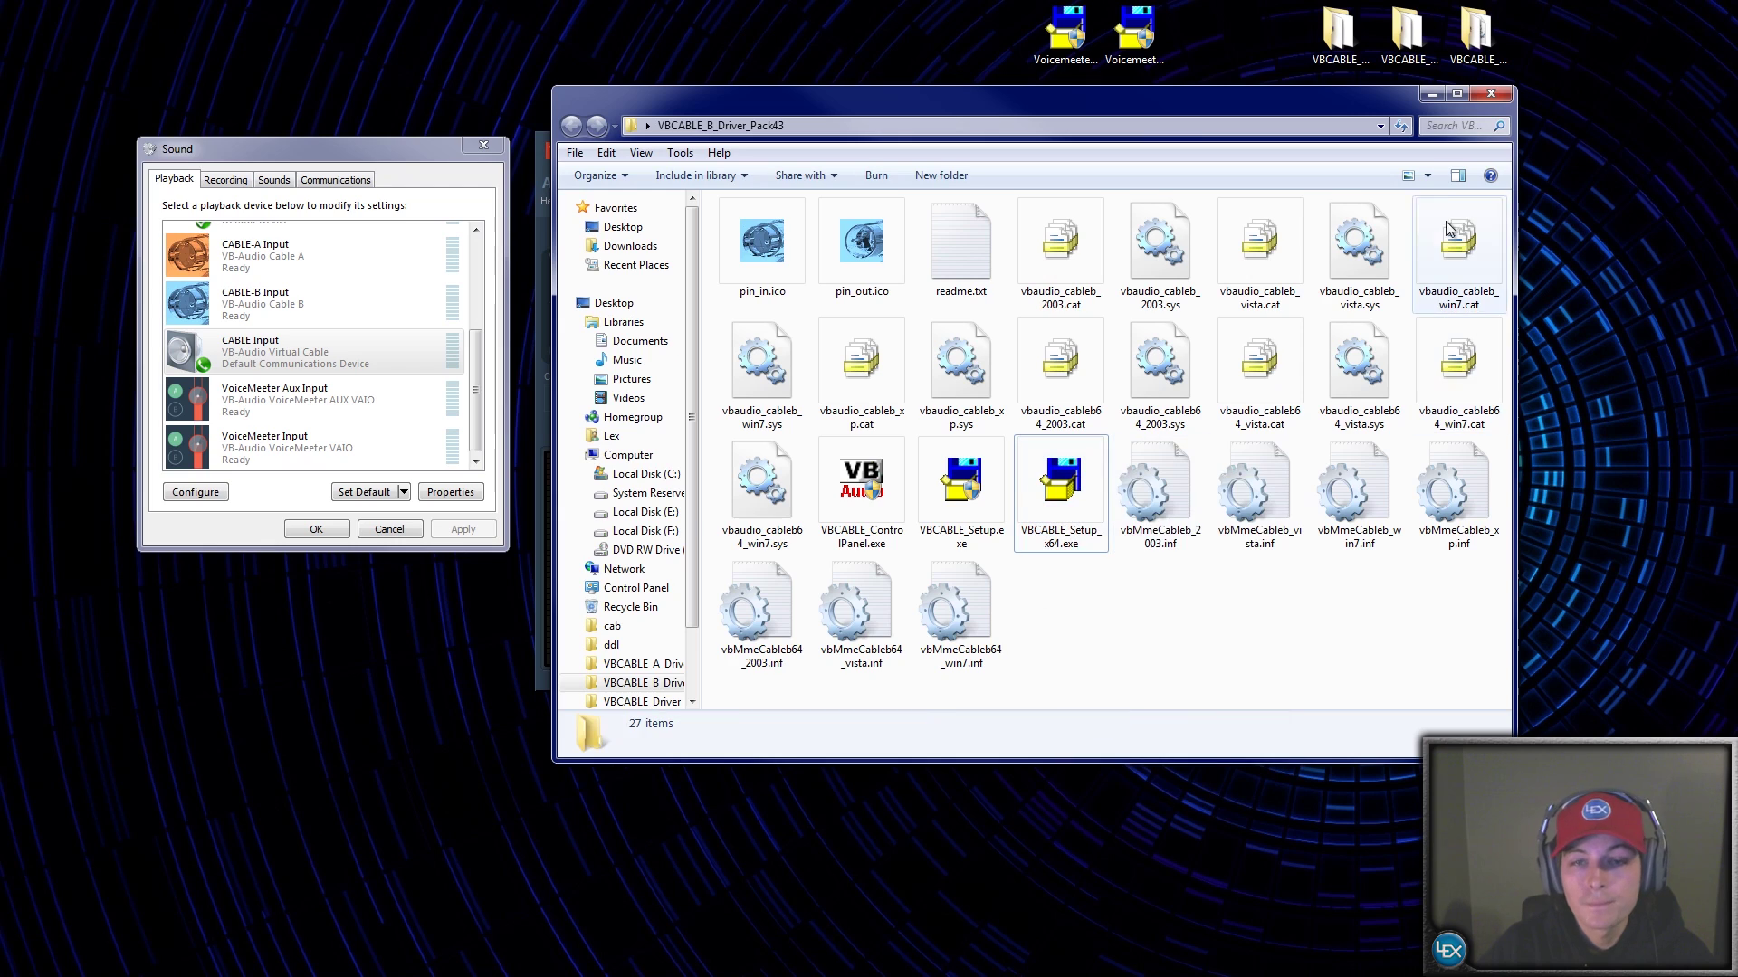
click(1432, 93)
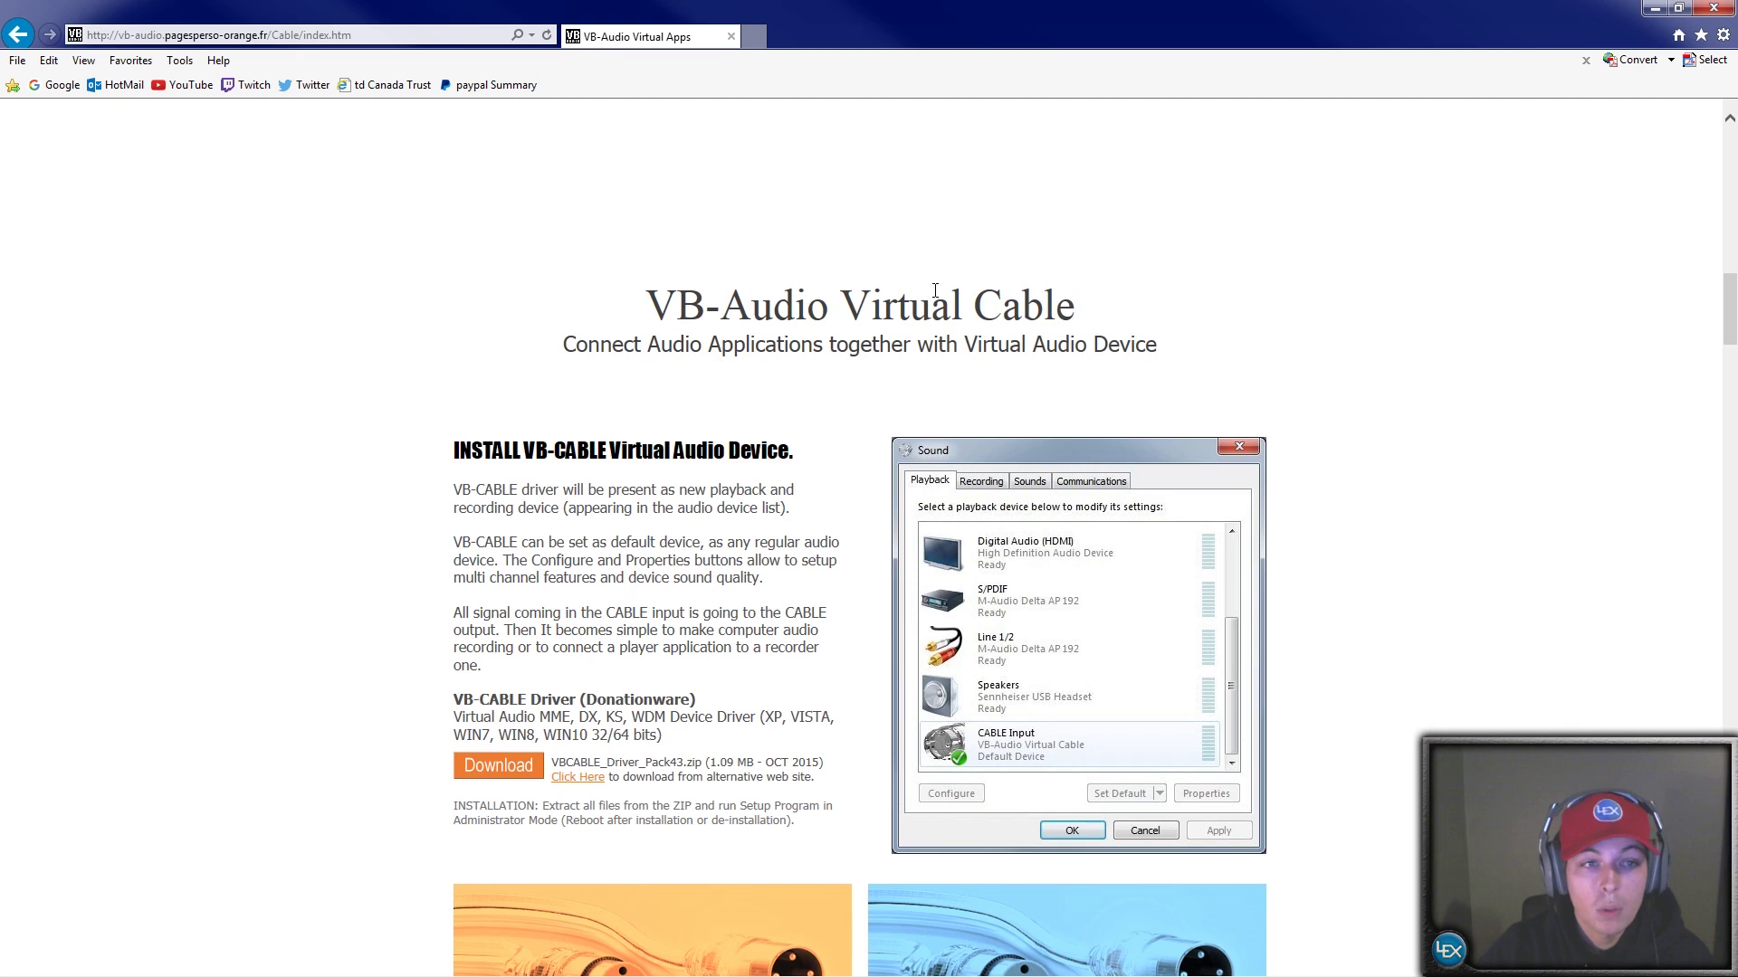
Step: Open the Voicemeeter page on the VB-Audio site and examine its audio device mixer routing diagram
scroll(836, 349, down, 10)
scroll(836, 348, up, 9)
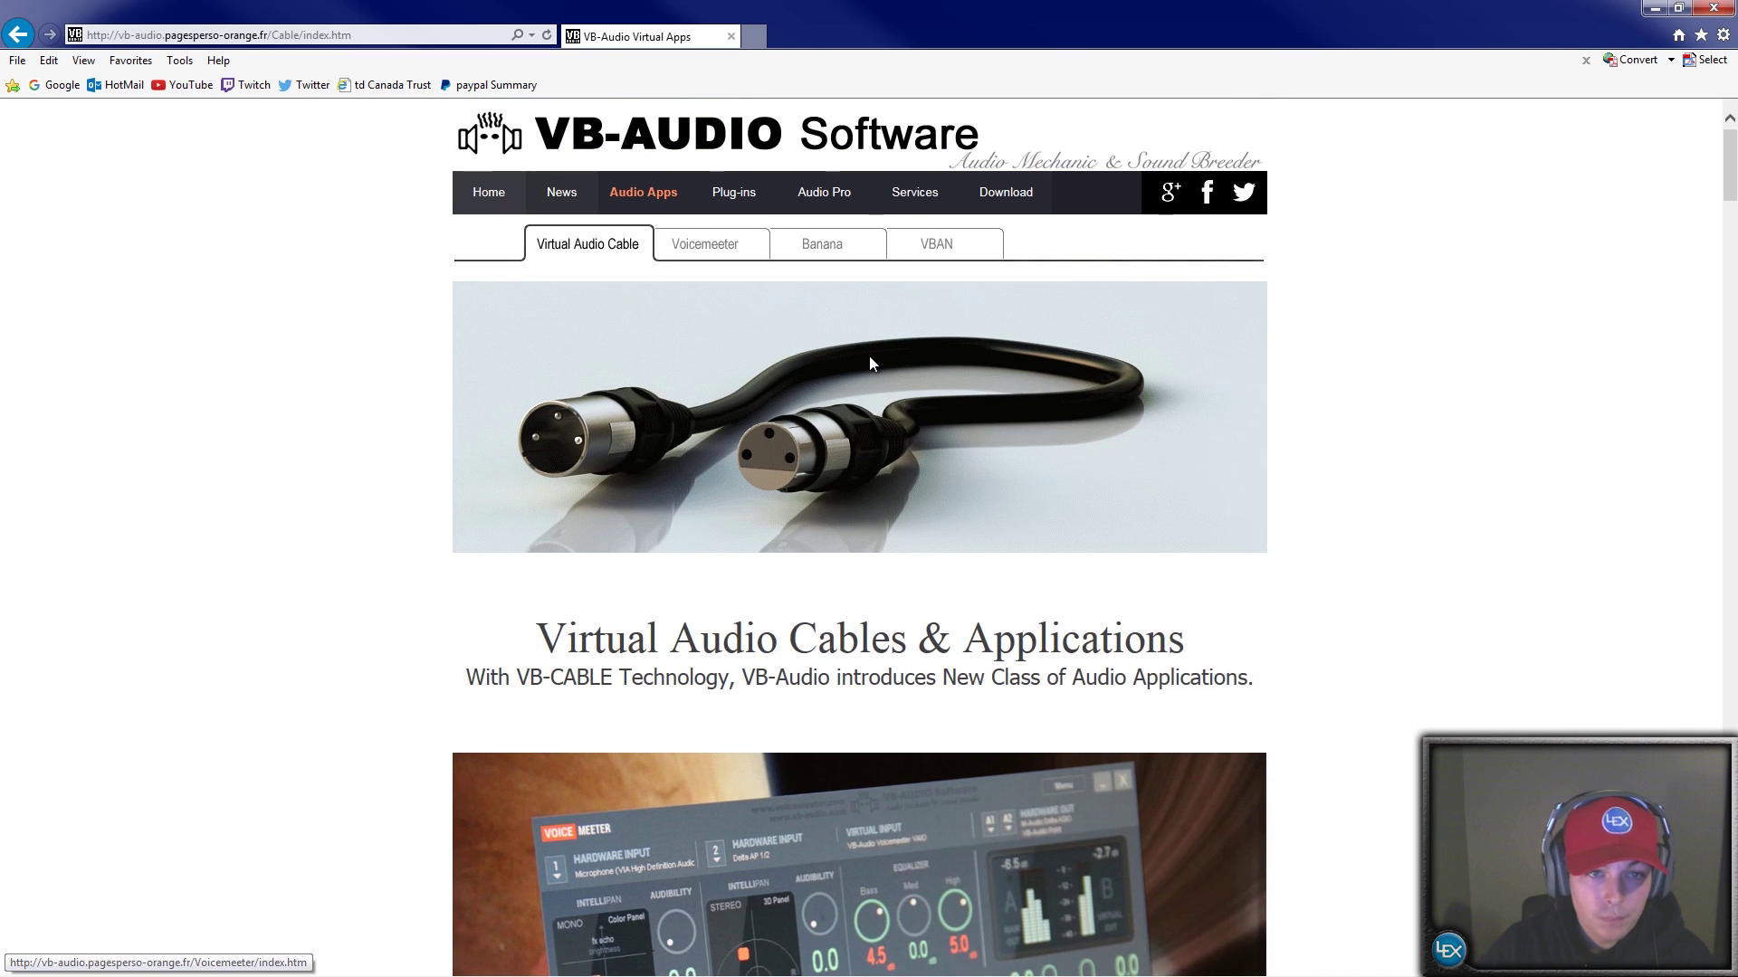
click(714, 250)
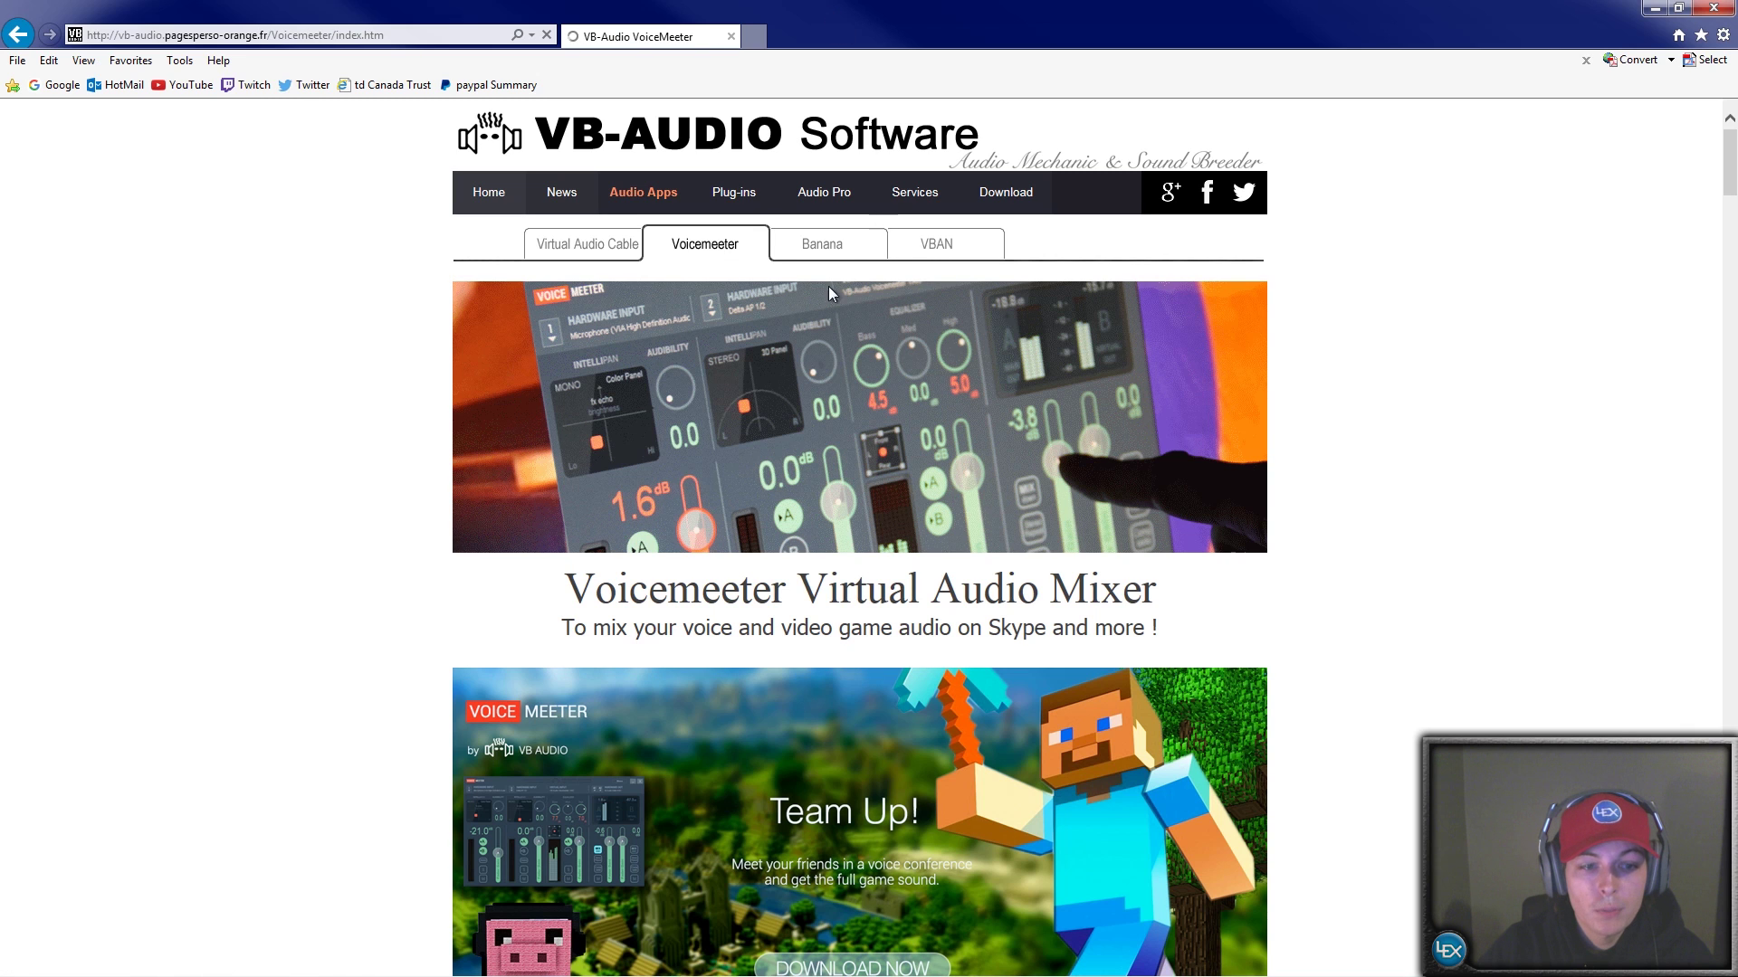
scroll(409, 358, down, 15)
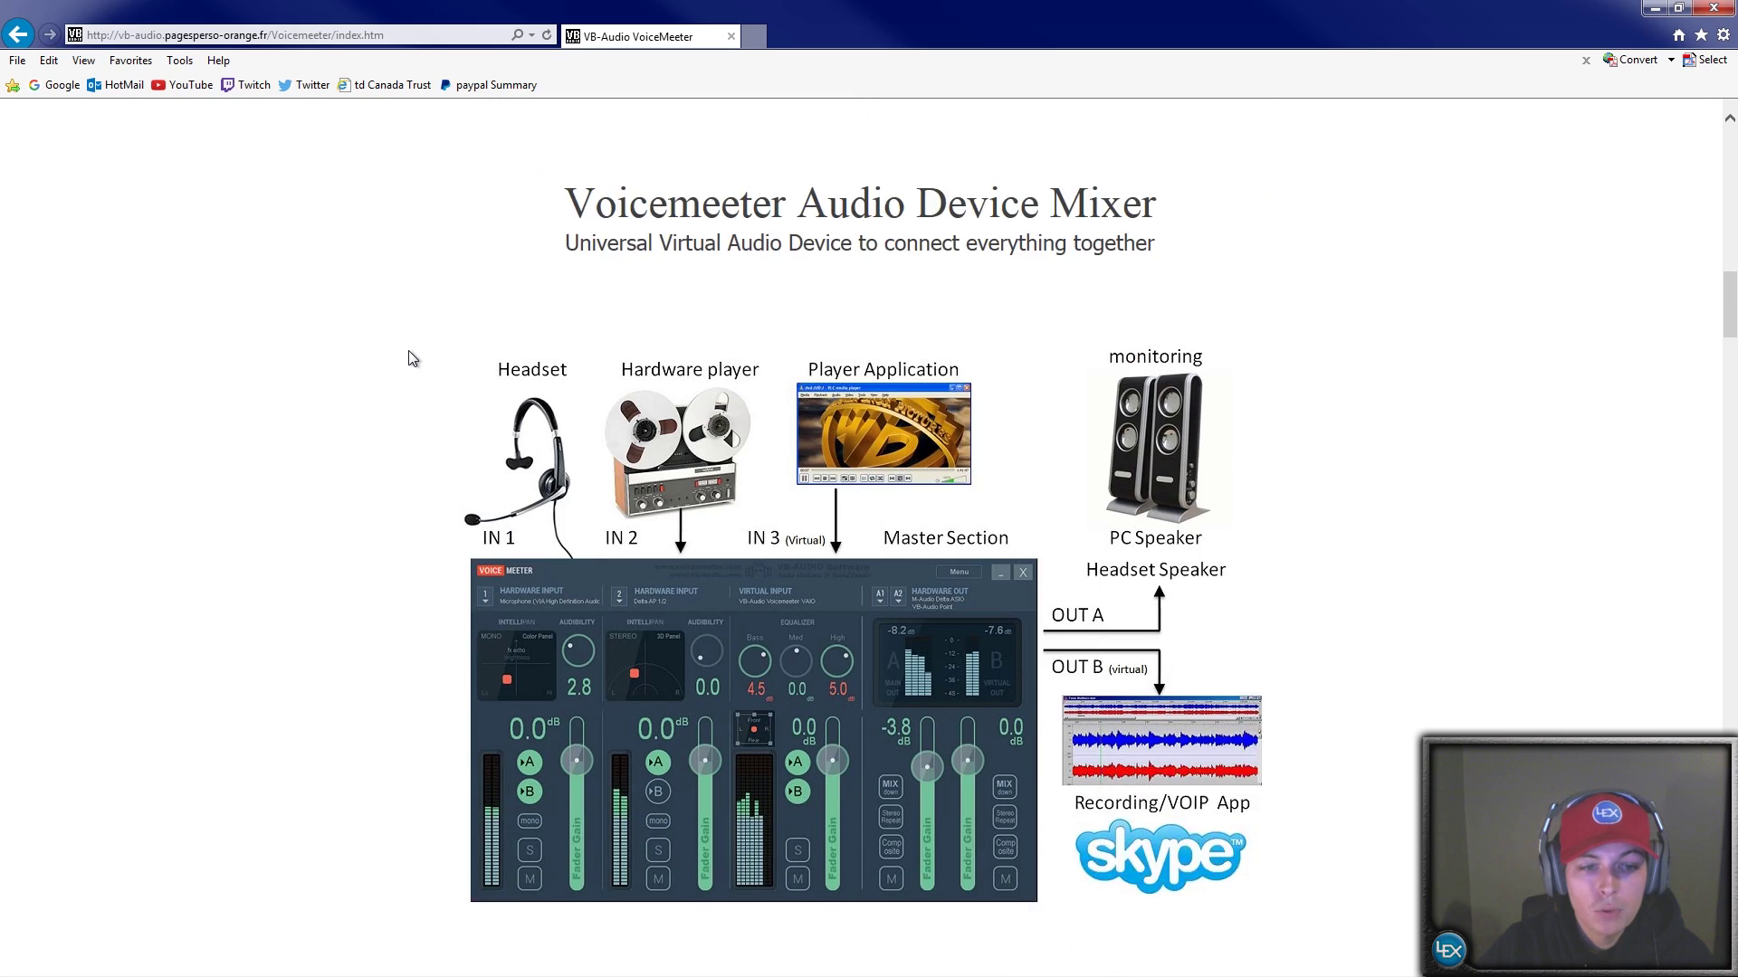
scroll(409, 359, down, 3)
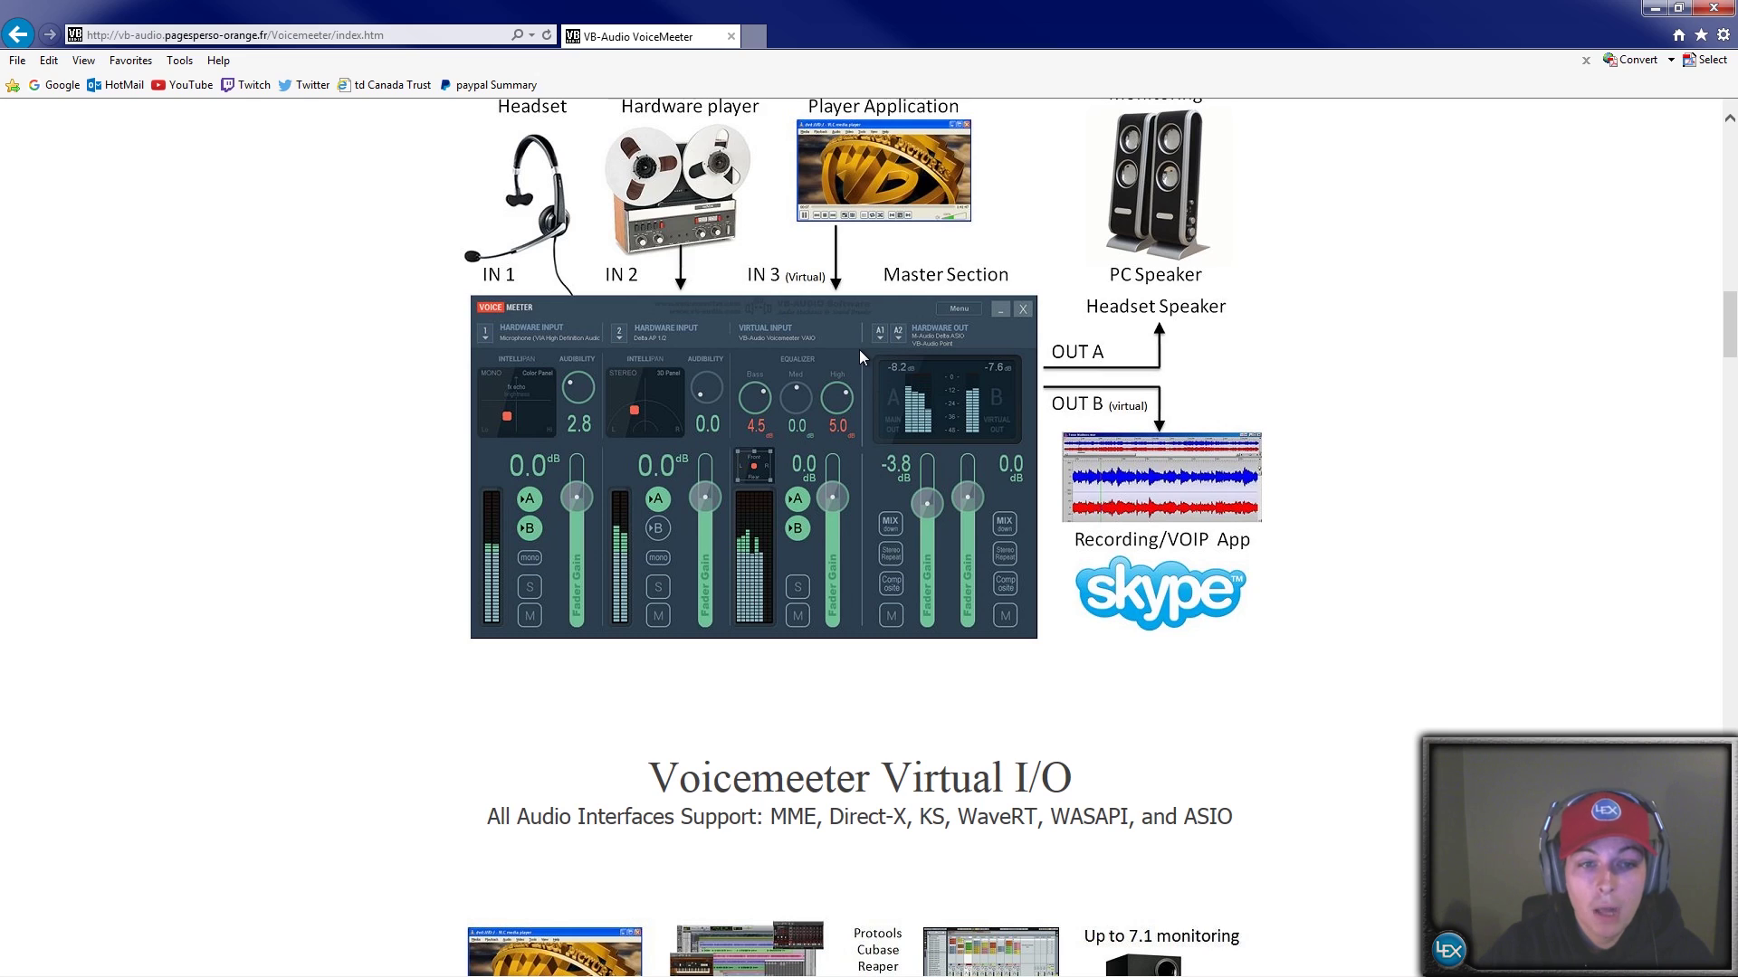
scroll(860, 349, down, 2)
scroll(858, 351, up, 15)
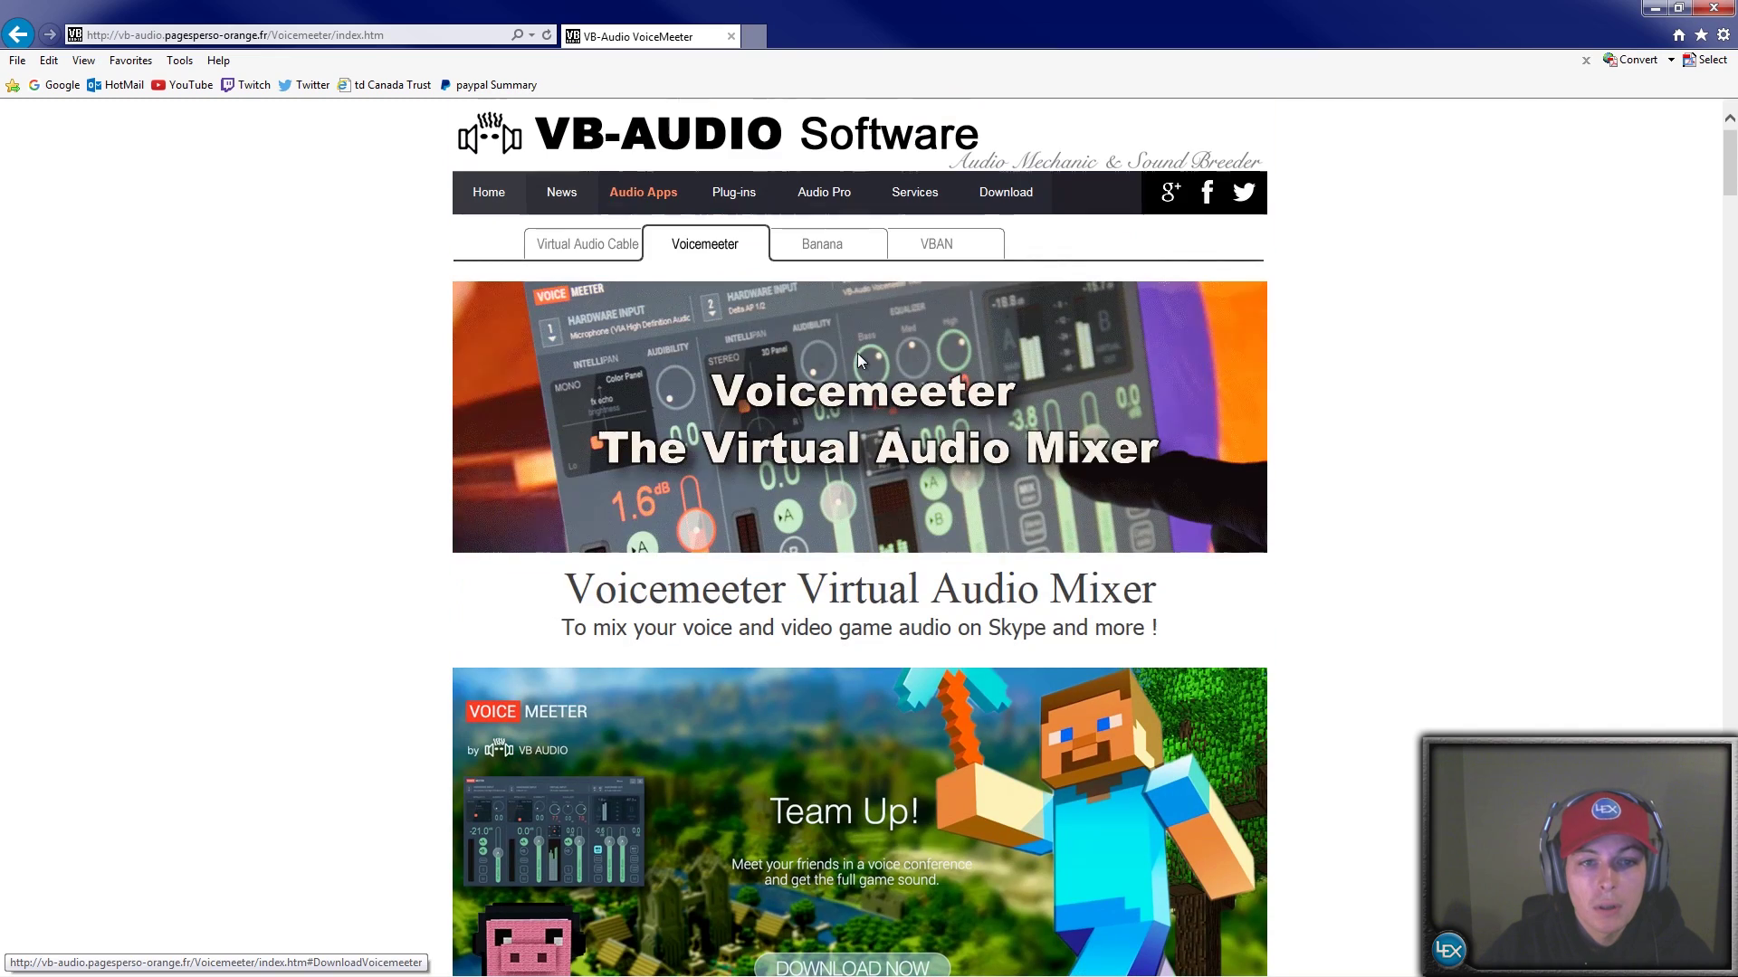
Step: Open the Voicemeeter Banana page and locate the ZIP and EXE download options for Voicemeeter 2.0.2.6
click(837, 262)
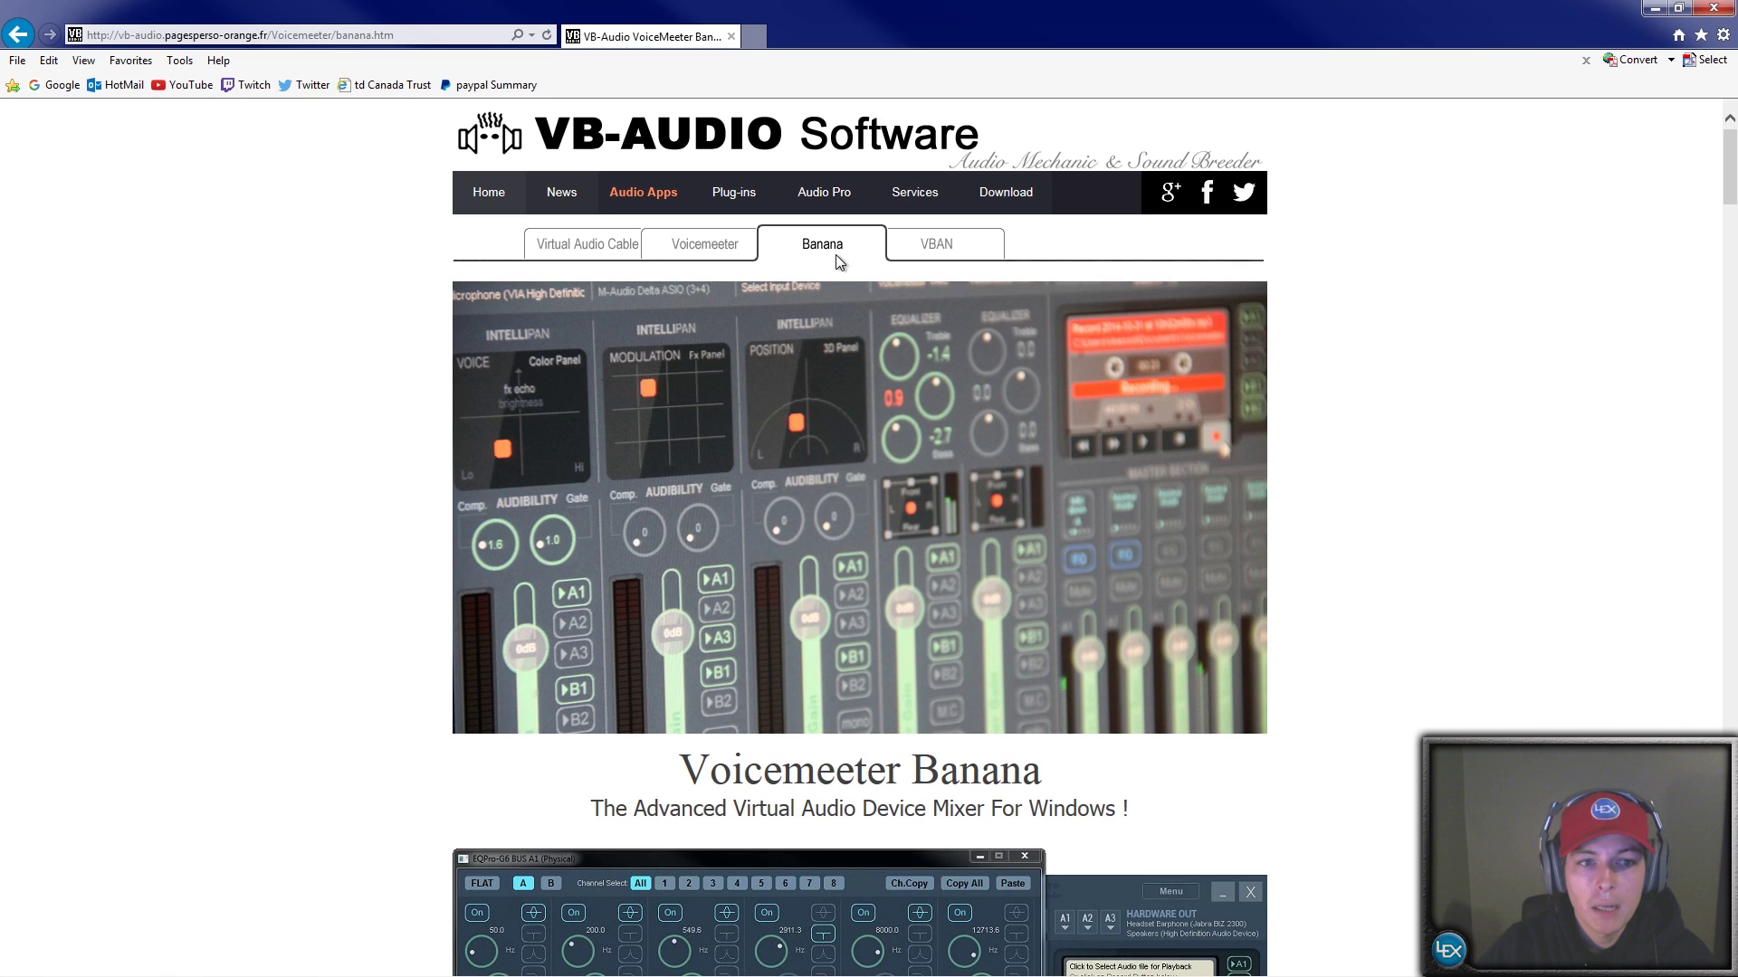
scroll(404, 353, down, 6)
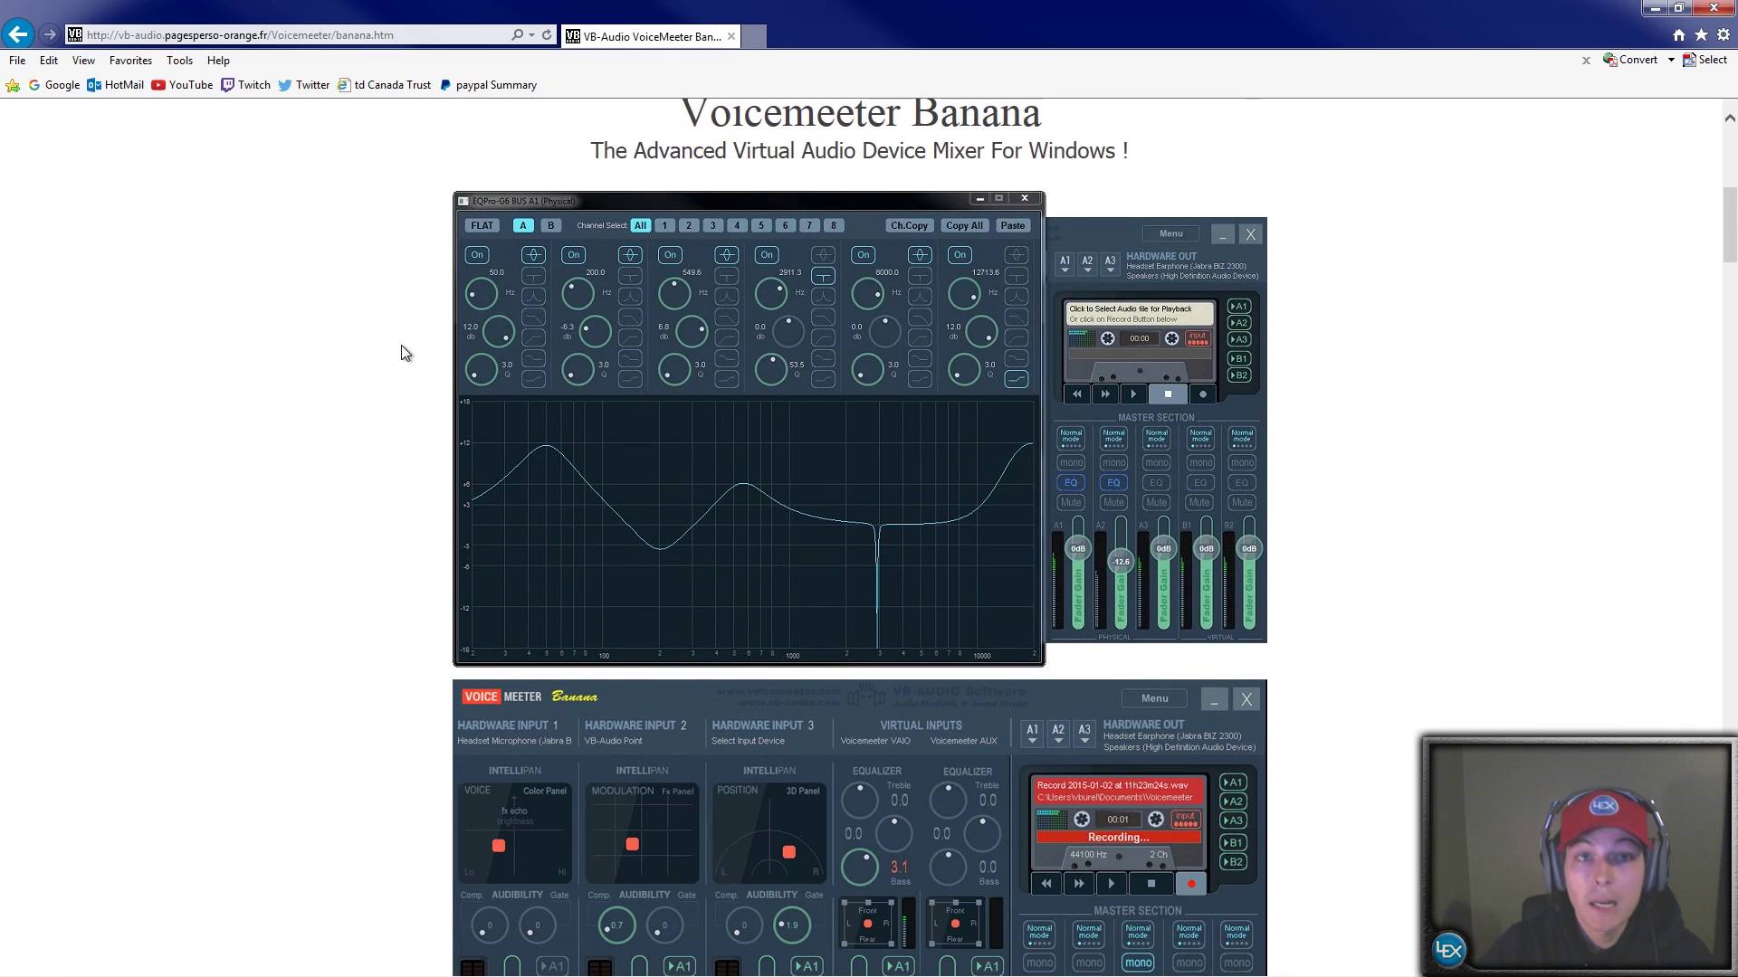
scroll(405, 353, down, 1)
scroll(404, 353, down, 3)
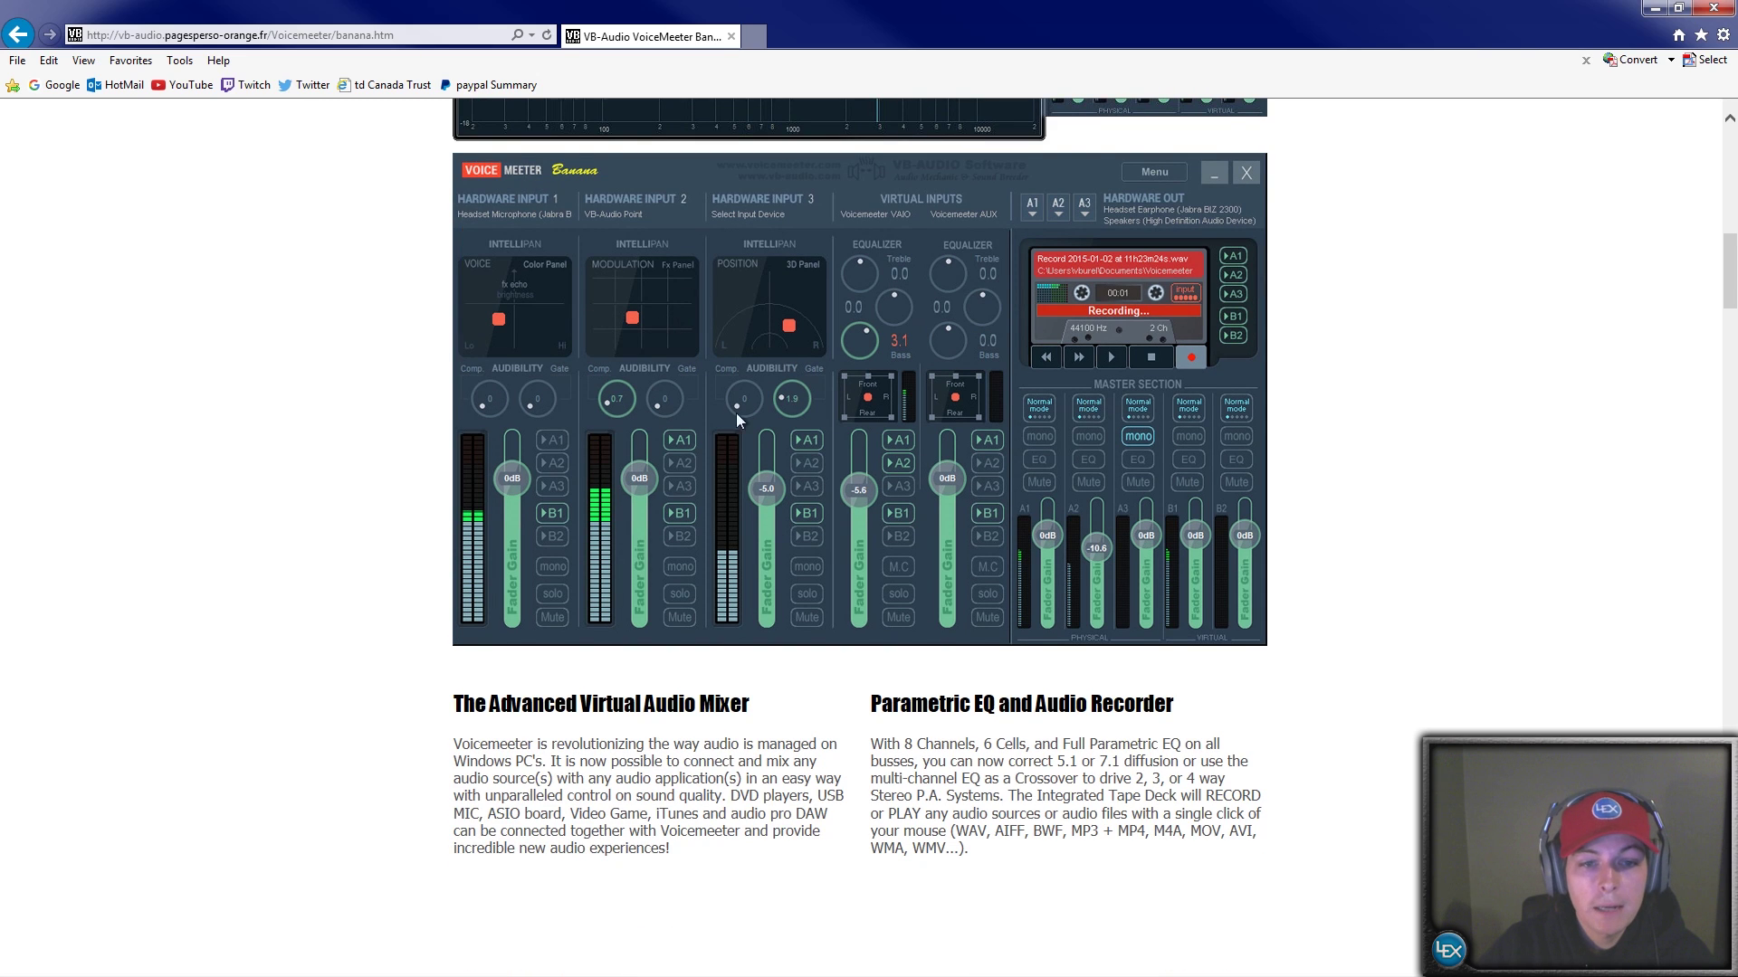
scroll(670, 418, down, 17)
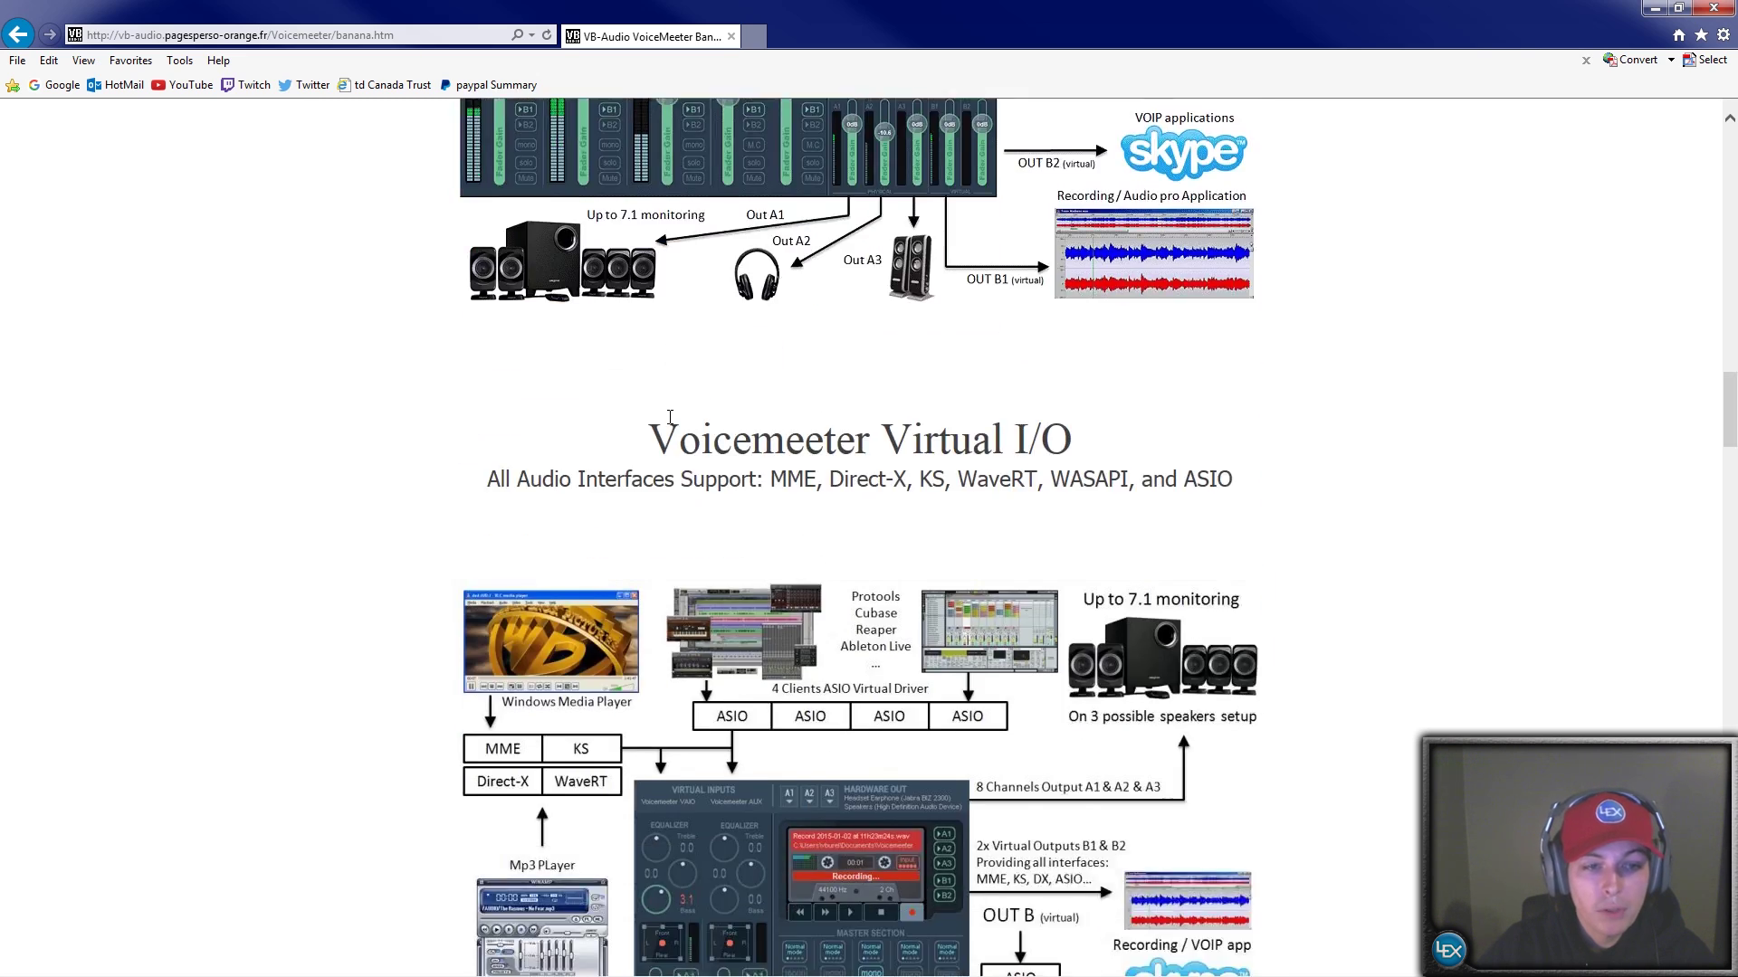
scroll(668, 416, down, 13)
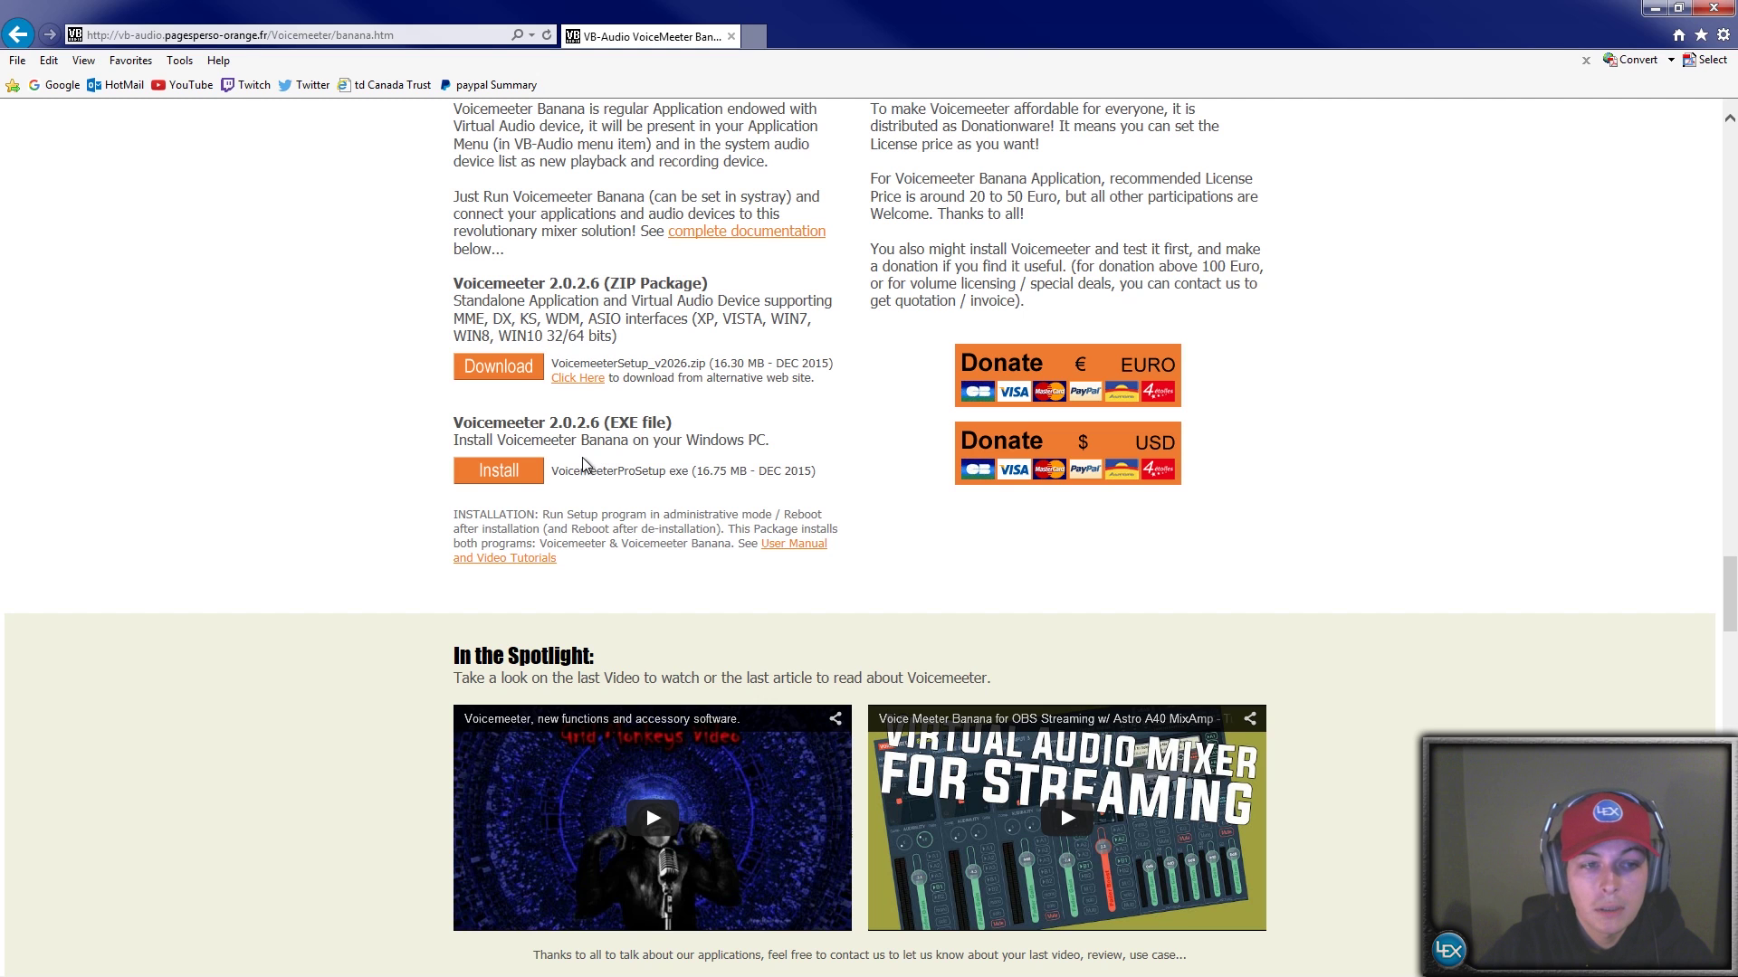
Step: Minimize the browser and view the launch options for VoicemeeterProSetup.exe on the desktop, dismissing them without running it
click(1655, 10)
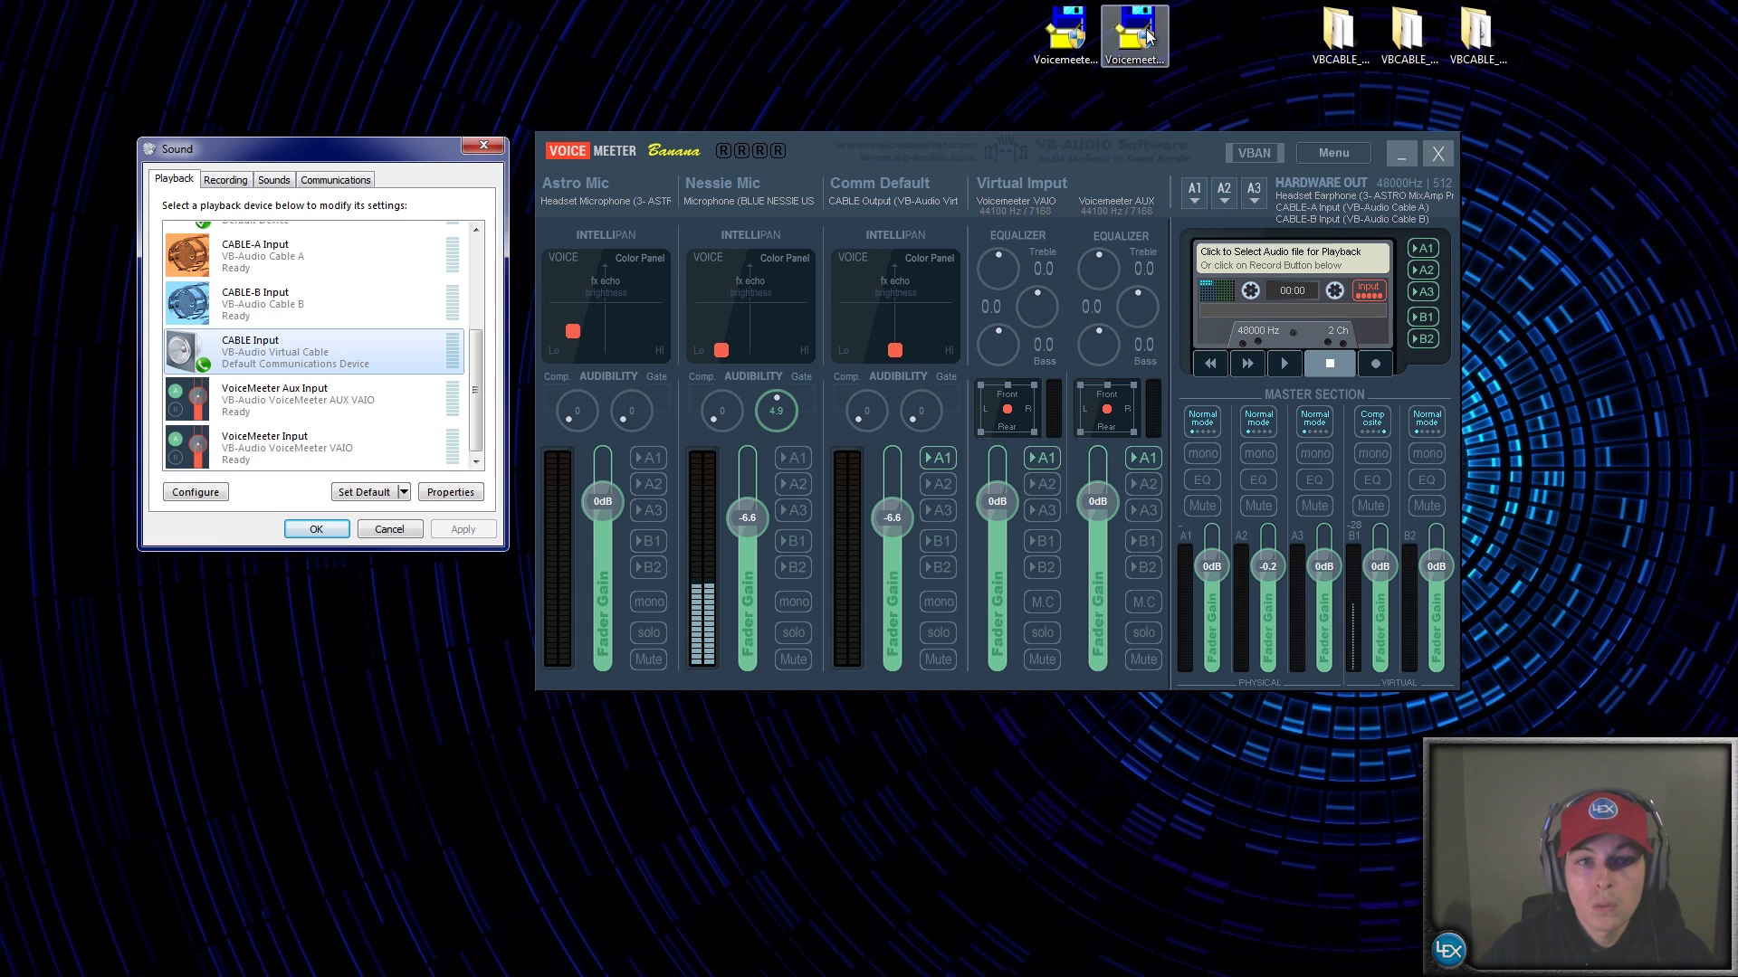
click(1132, 44)
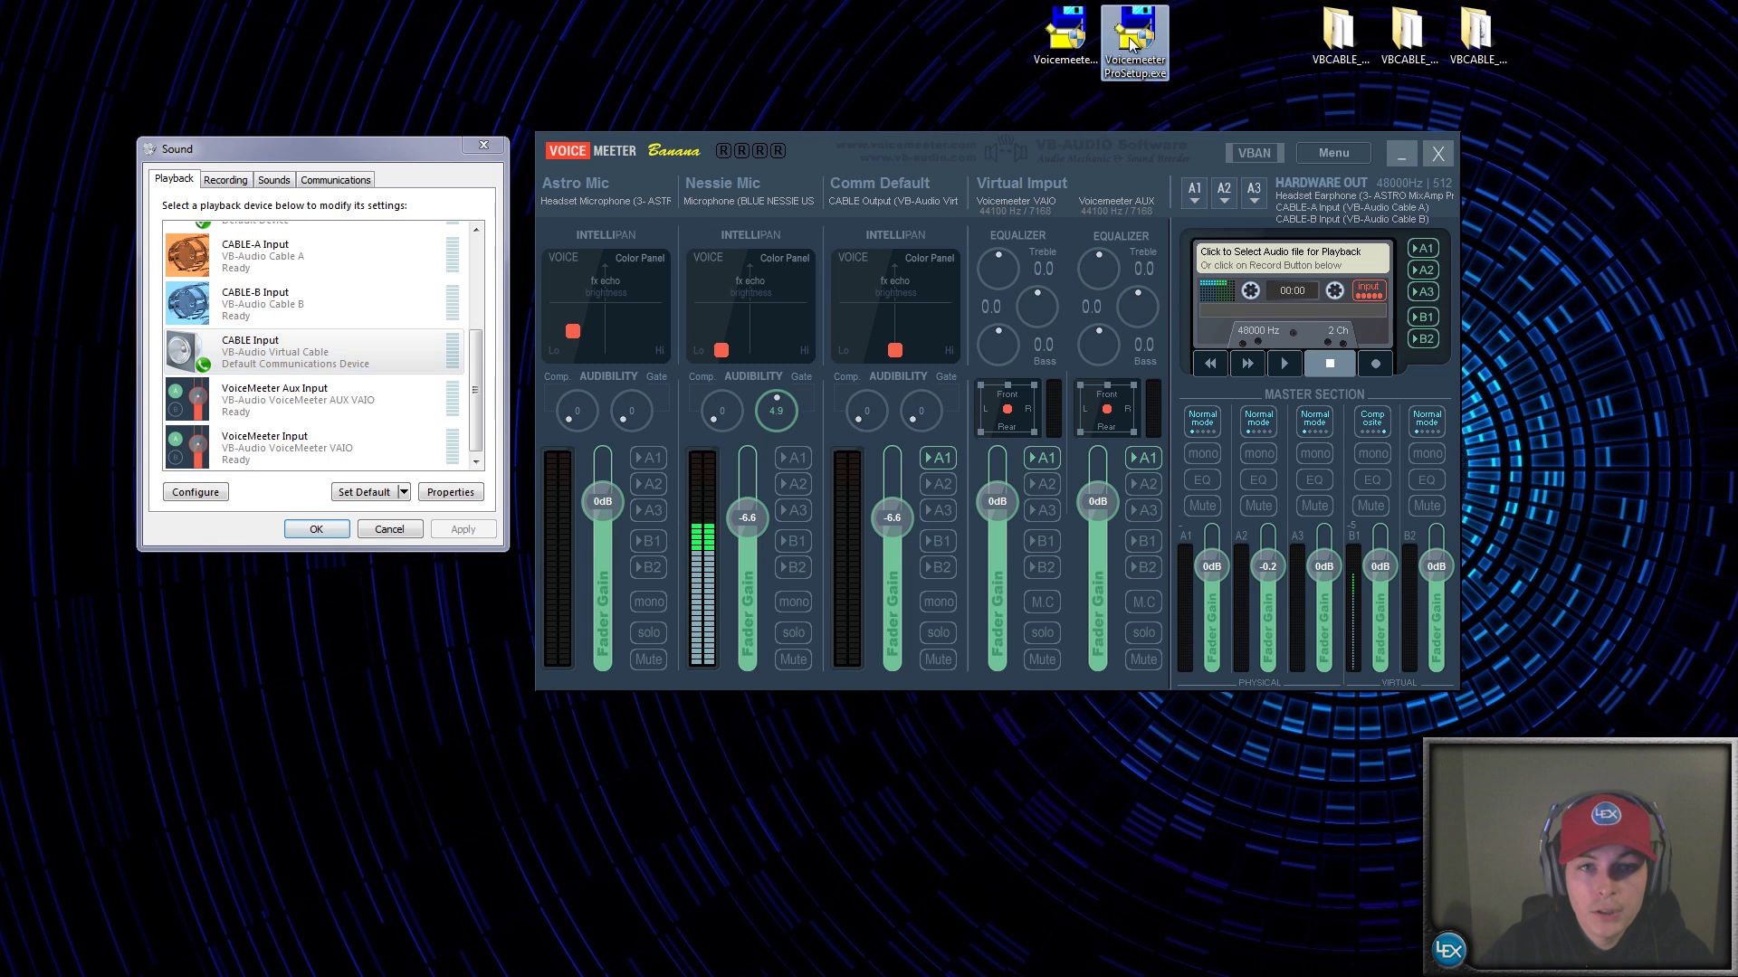
click(1063, 36)
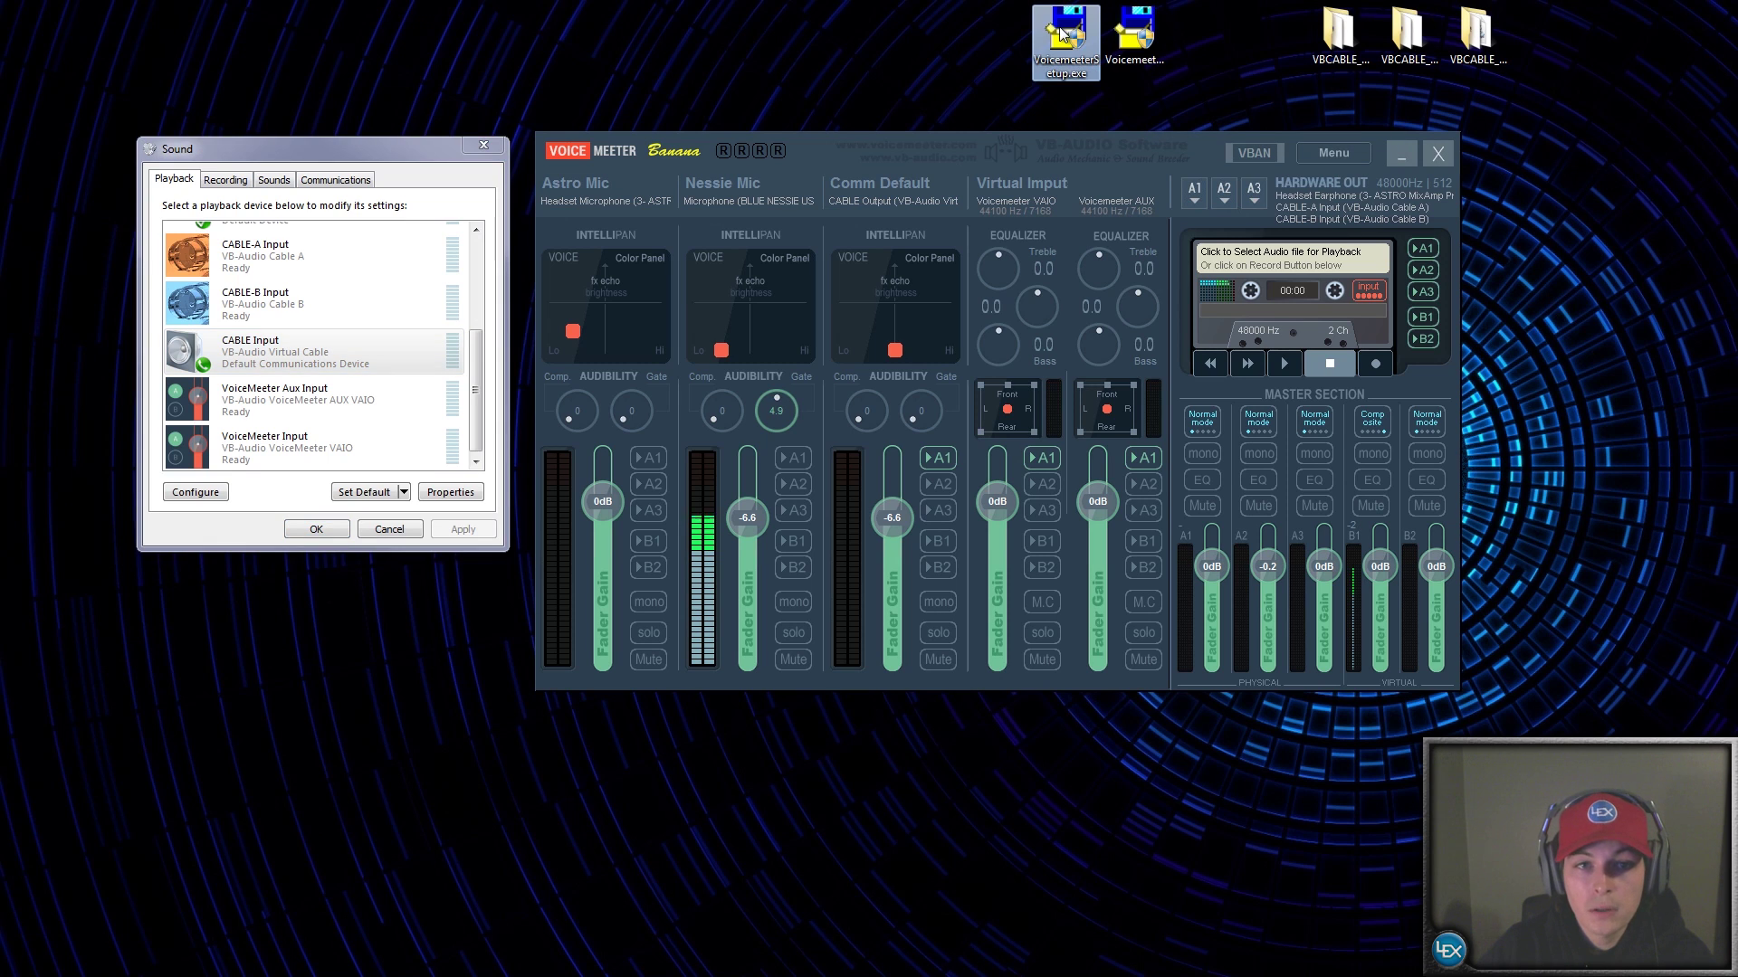
click(1136, 41)
right_click(1138, 40)
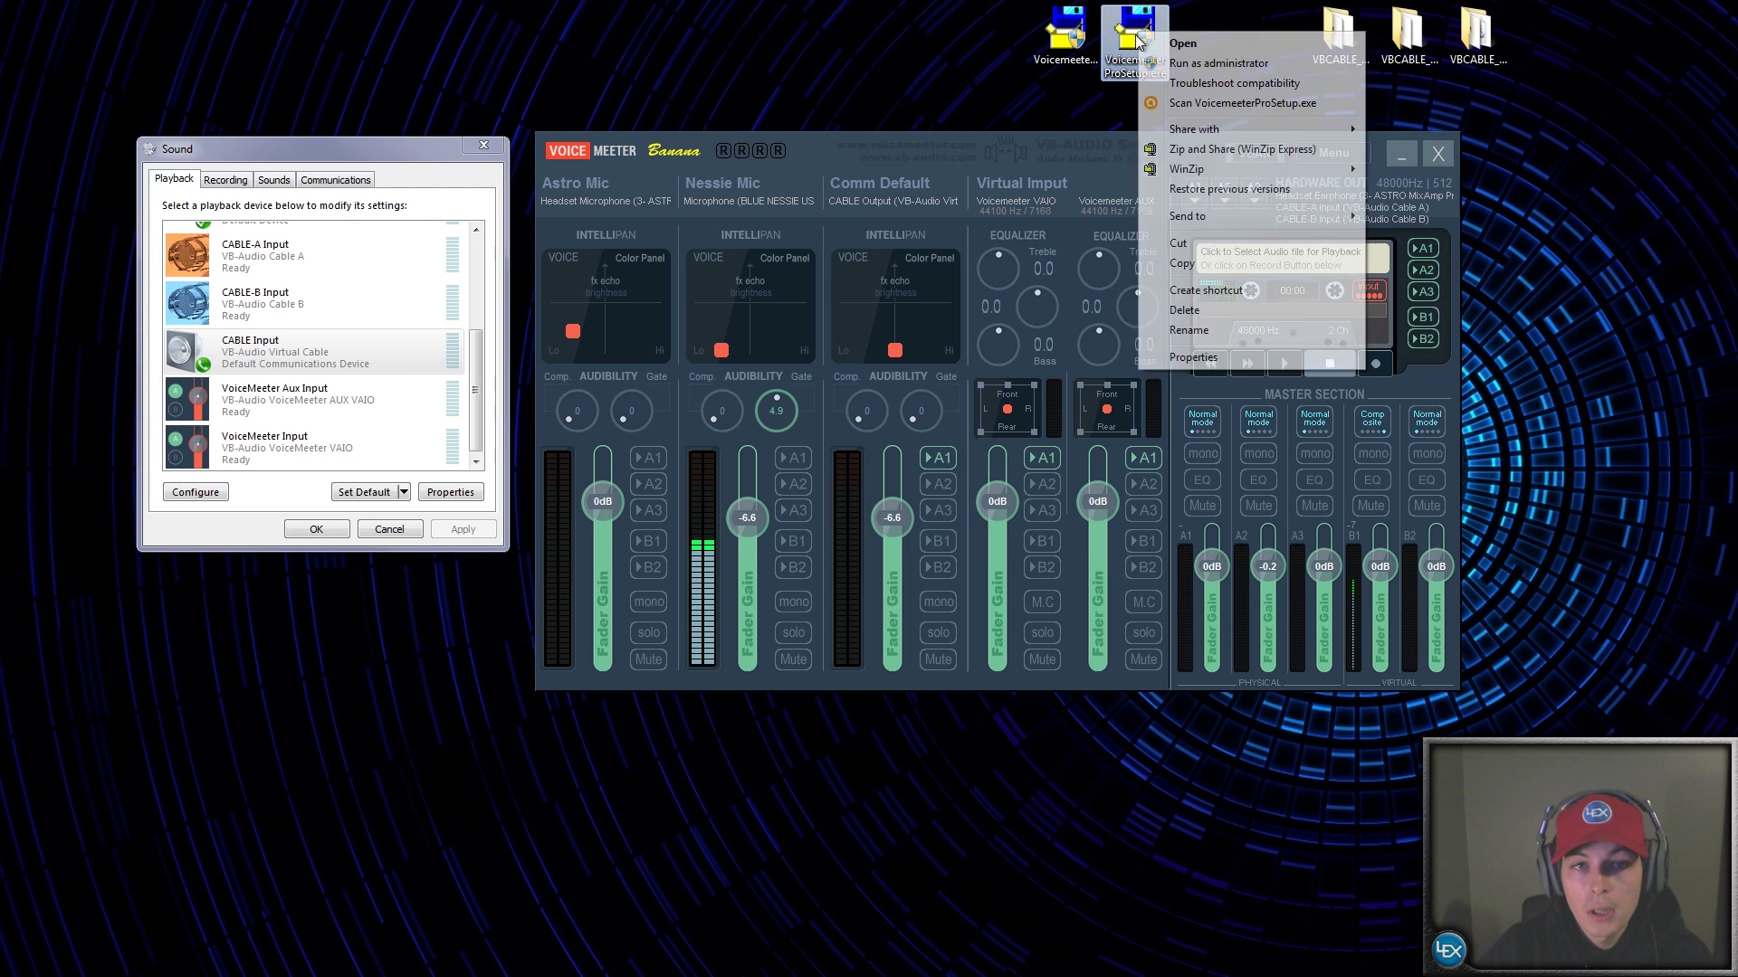
click(991, 115)
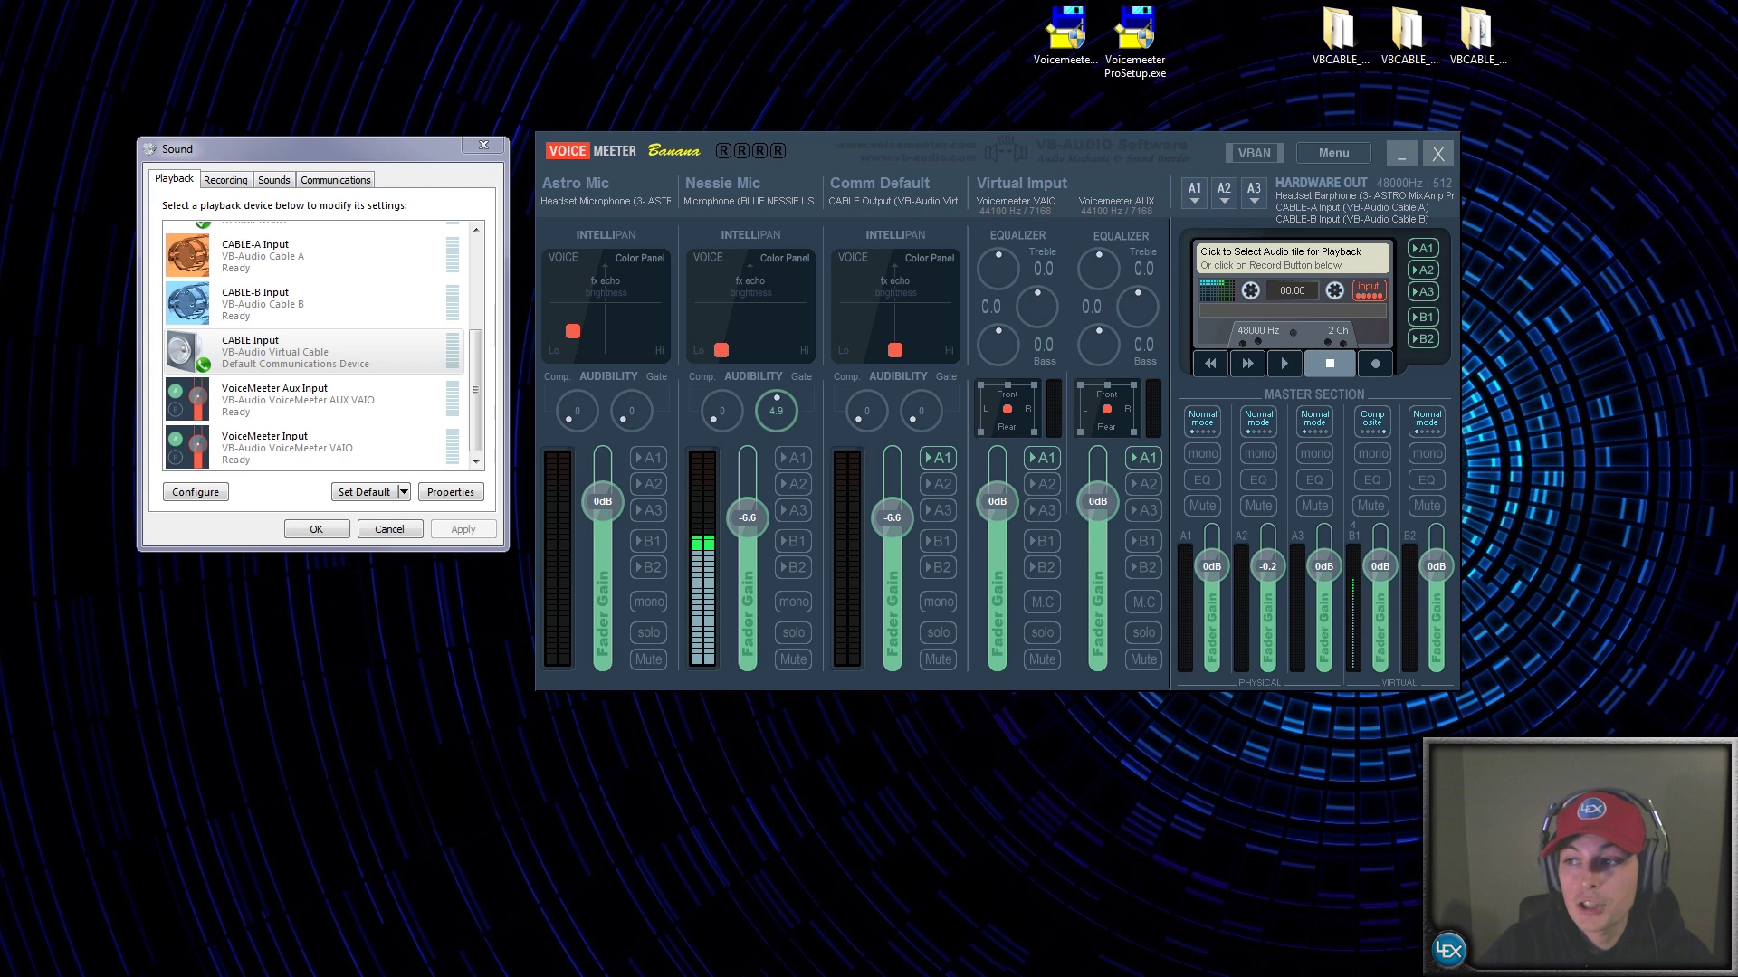
Step: Bring up the TeamSpeak and Skype options windows and view Skype's speaker device choices, keeping CABLE Input (VB-Audio Virtual Cable)
key(alt+Tab)
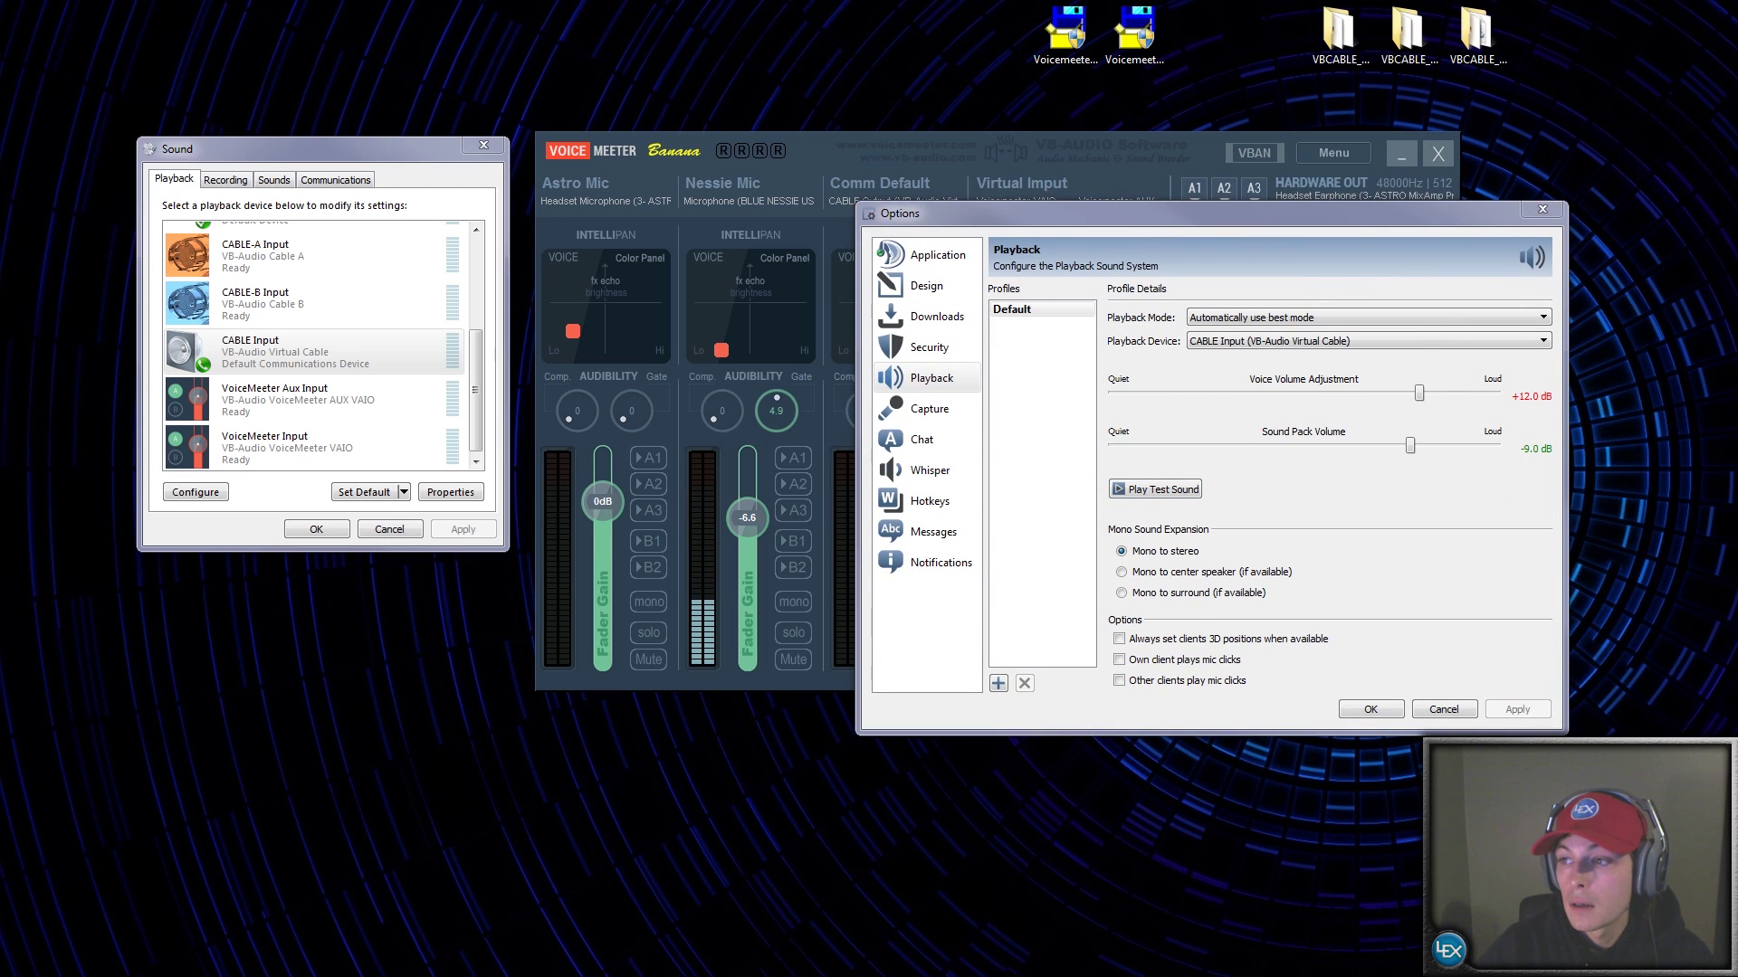
key(alt+Tab)
drag(648, 185, 486, 223)
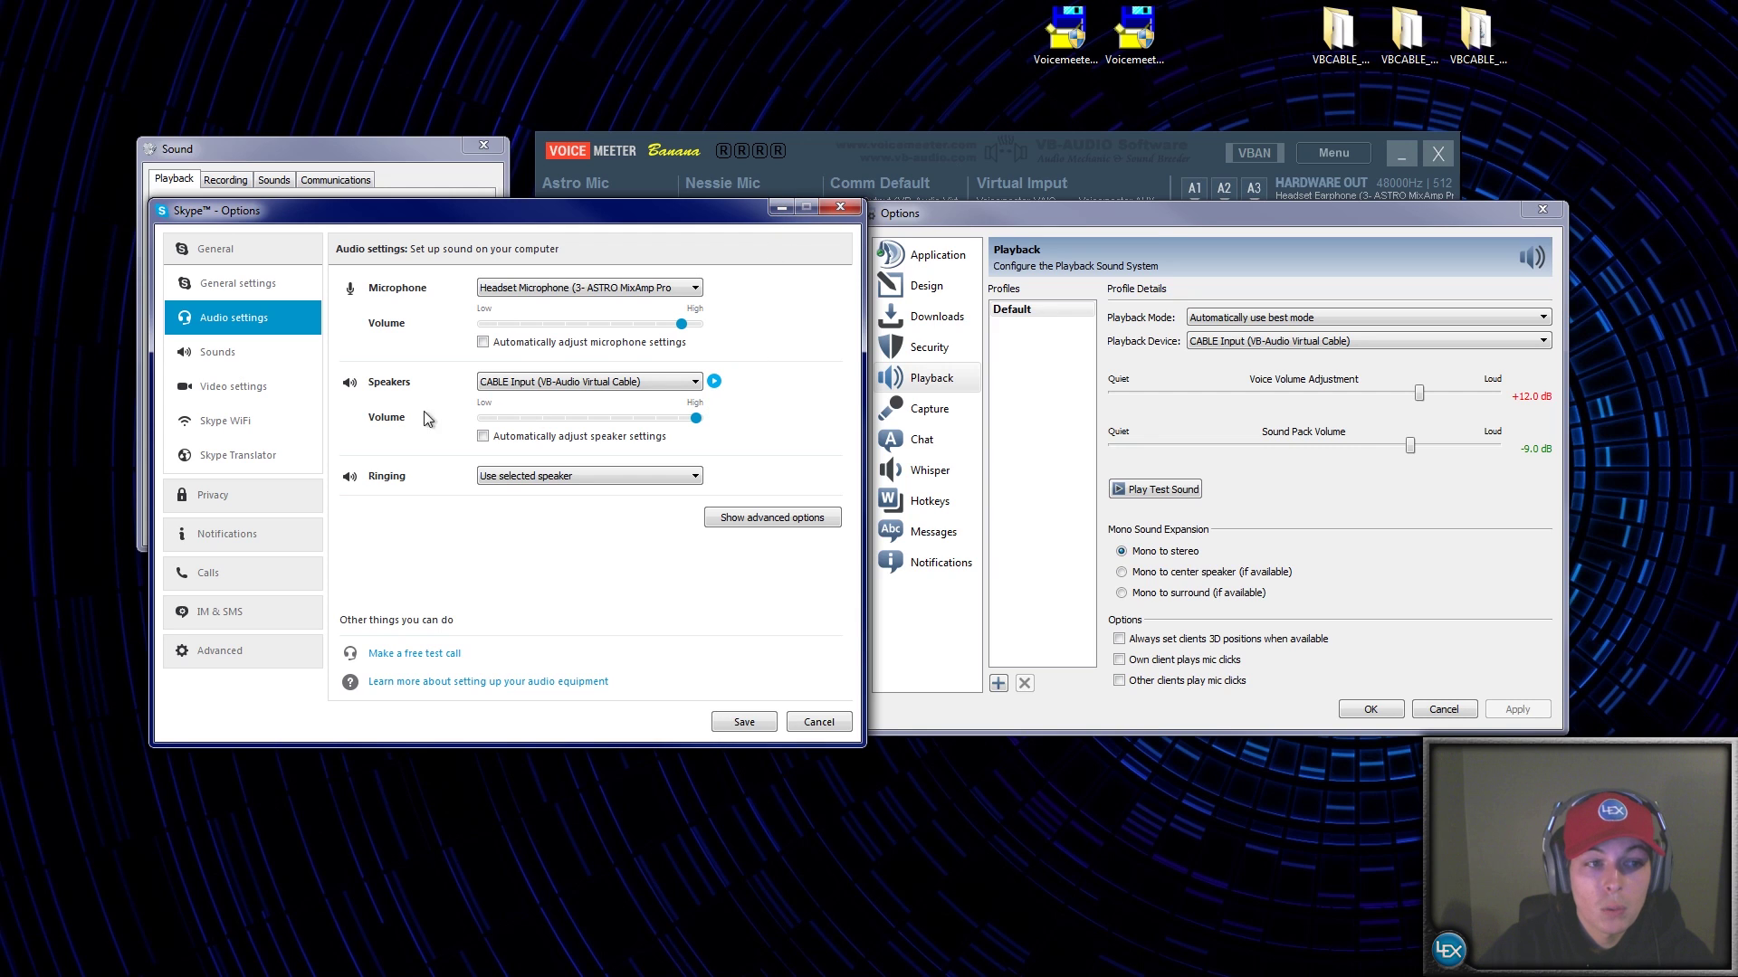
drag(463, 225, 470, 392)
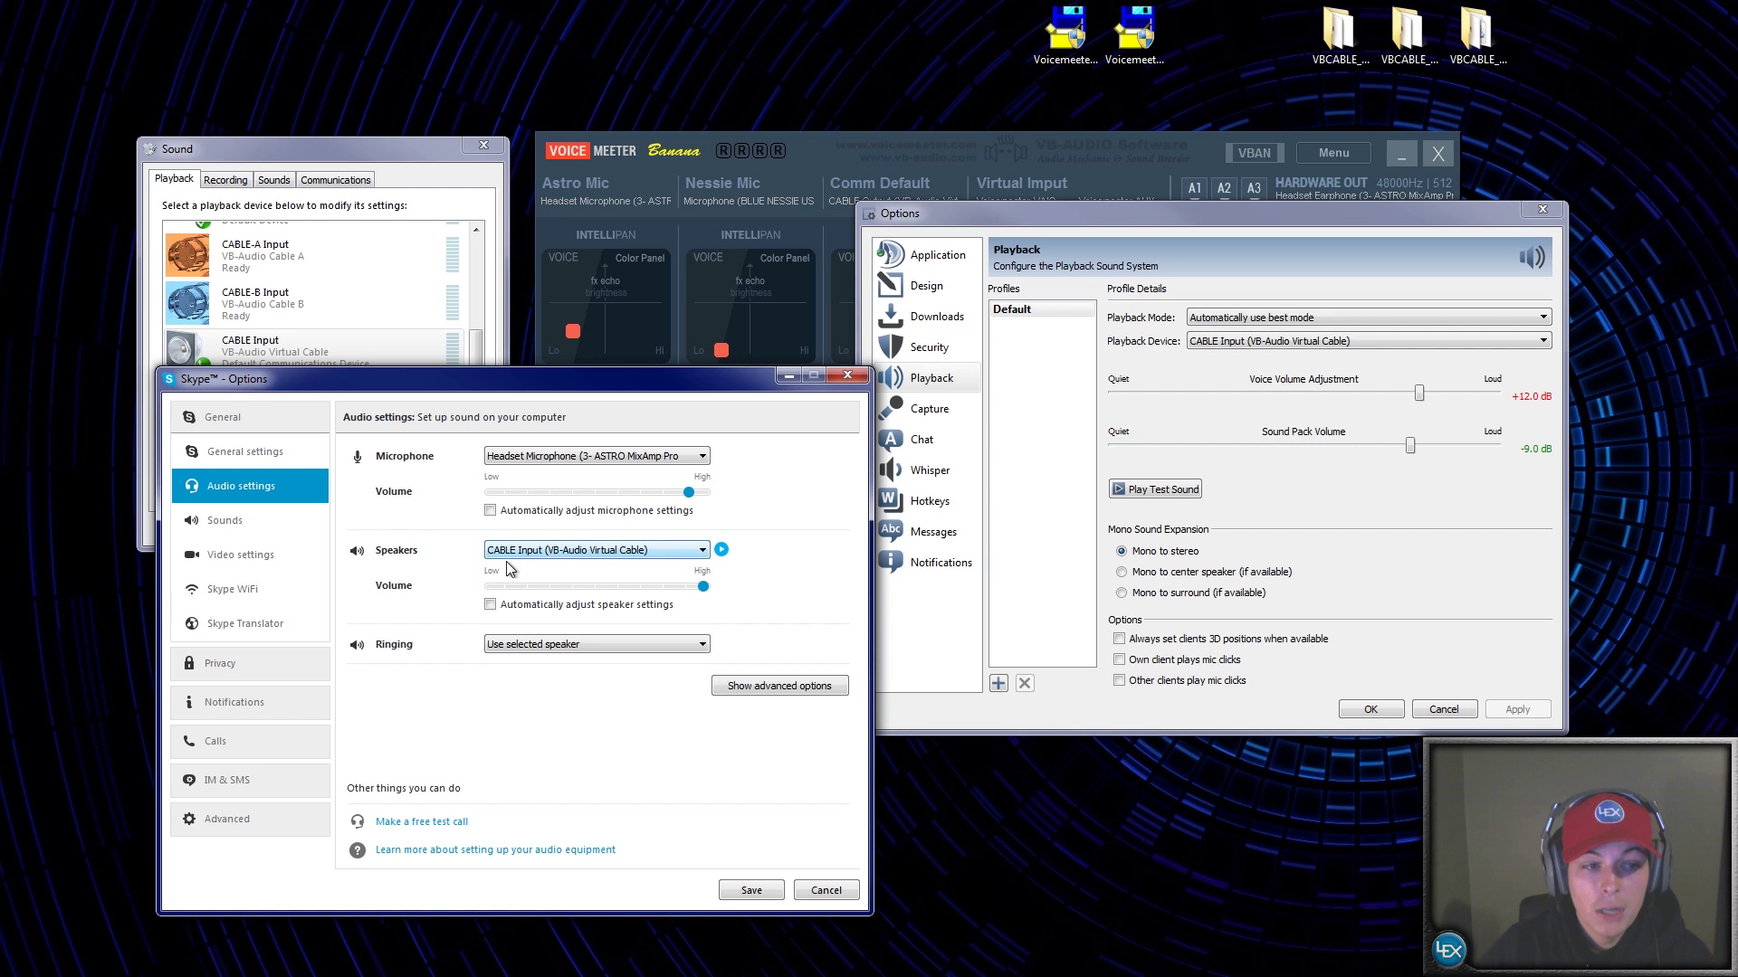
click(706, 553)
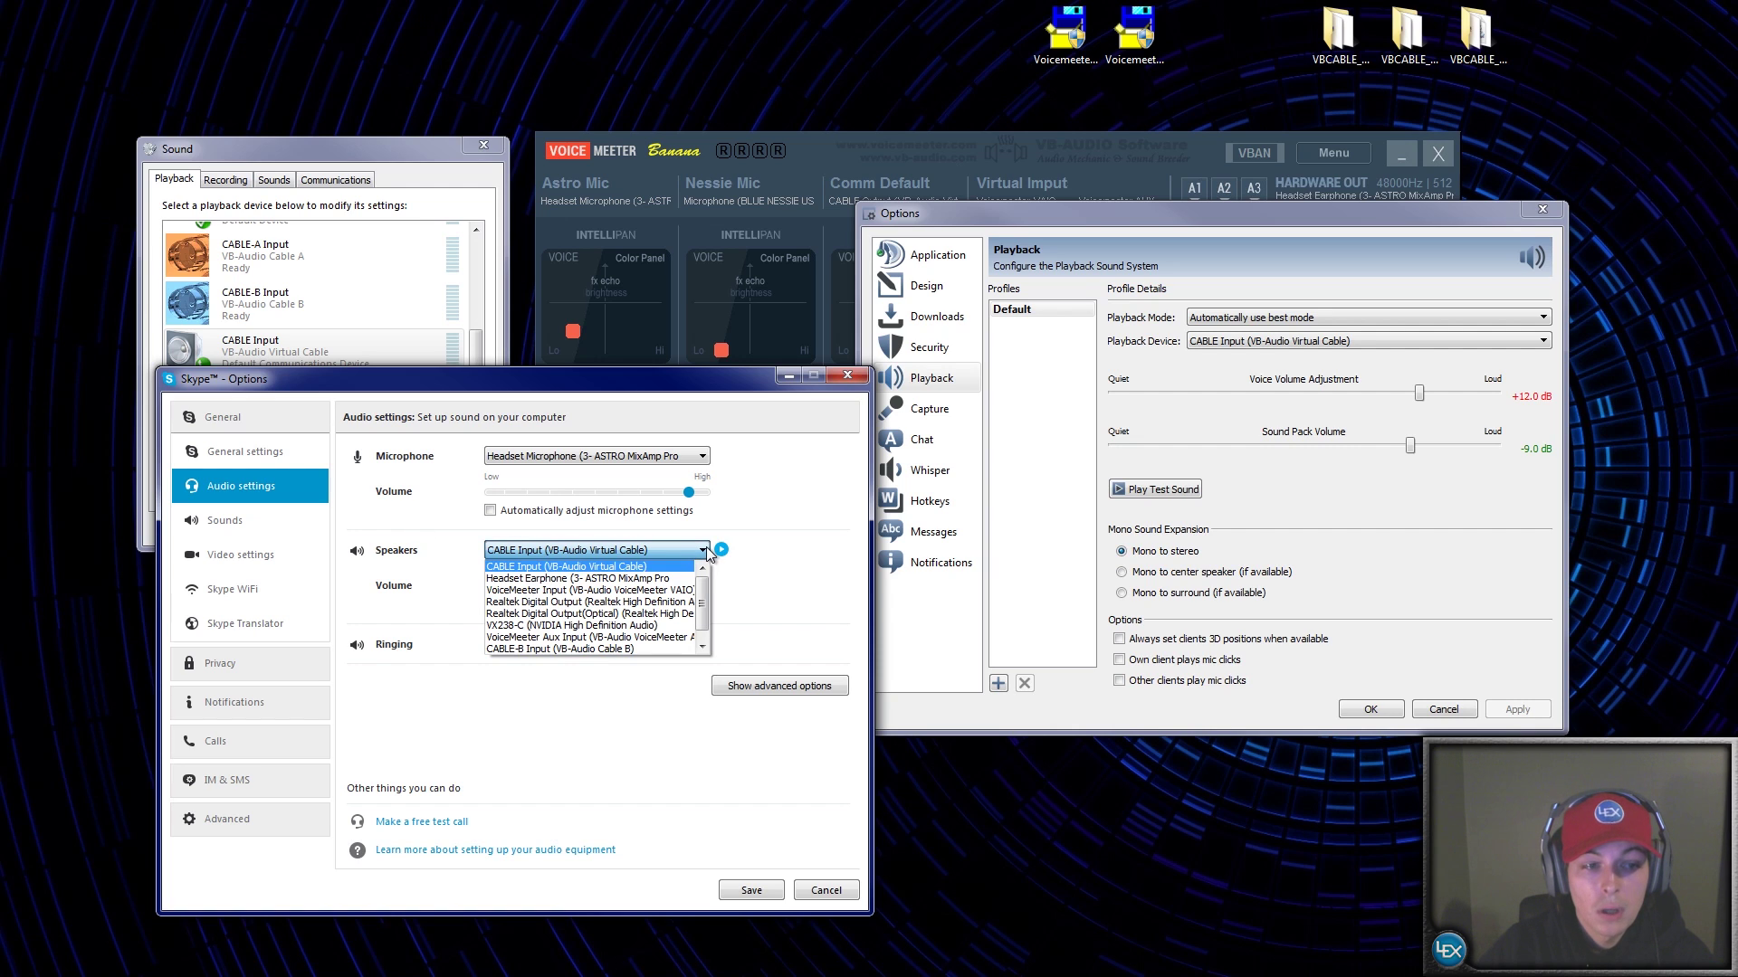
click(806, 491)
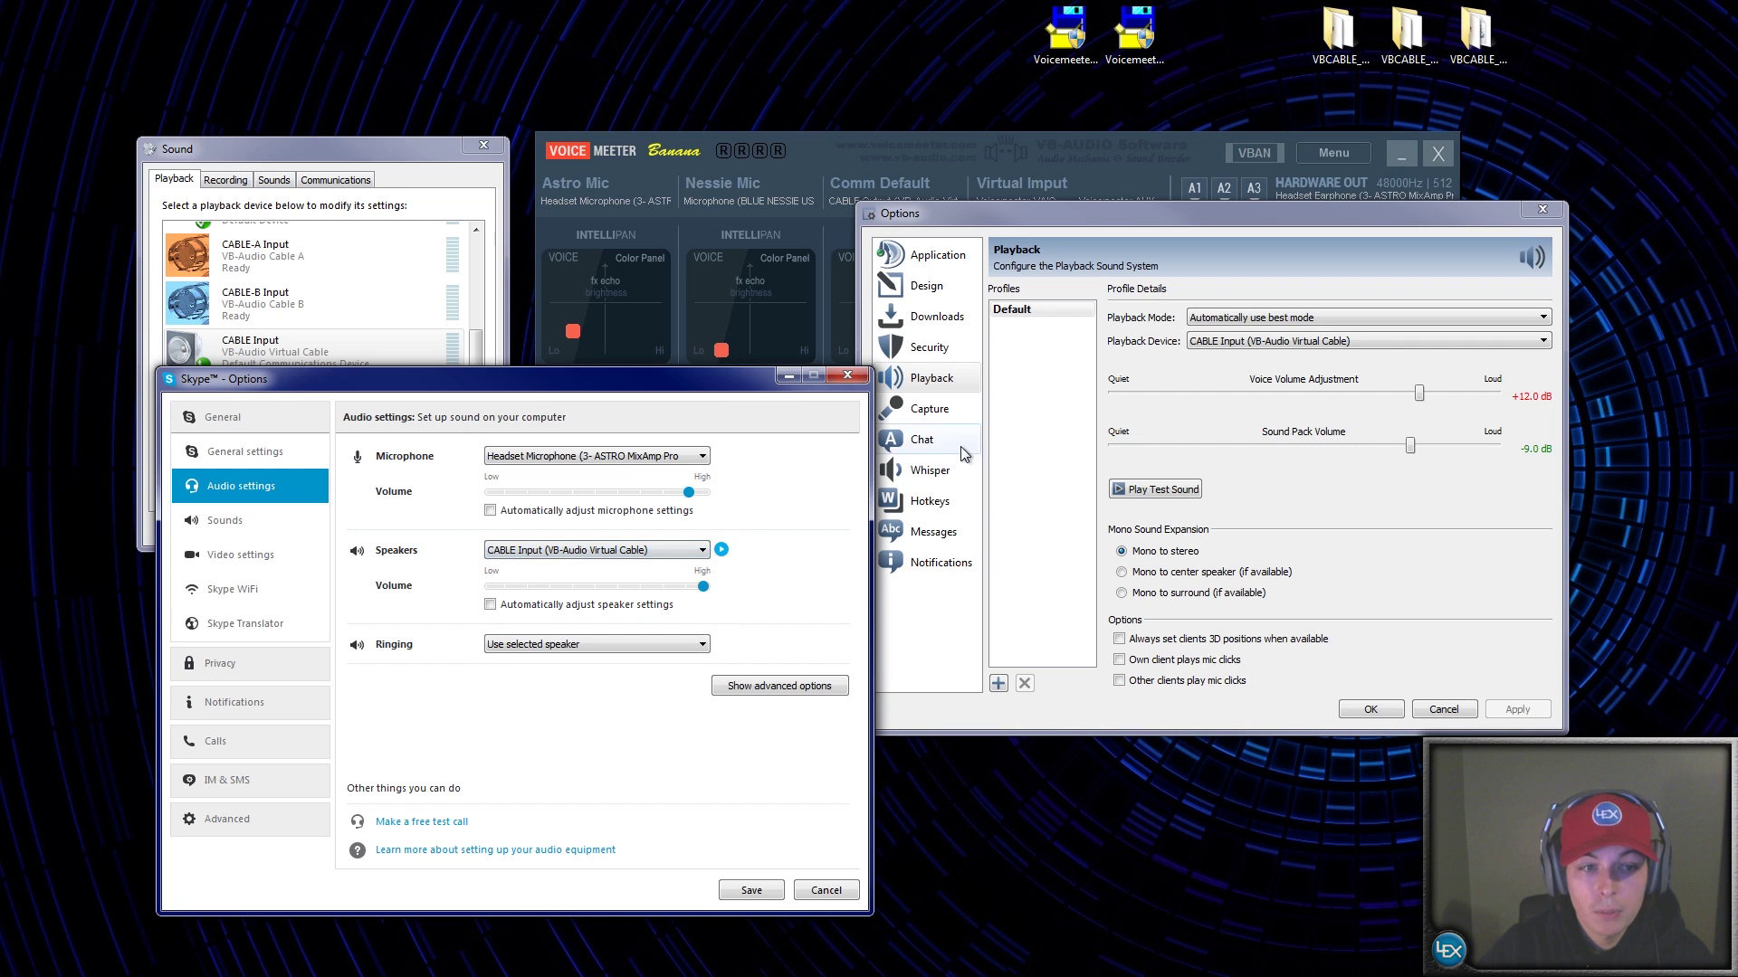
Step: Choose CABLE Input (VB-Audio Virtual Cable) as TeamSpeak's playback device, and move both options windows aside to bring the Voicemeeter mixer forward
click(1514, 343)
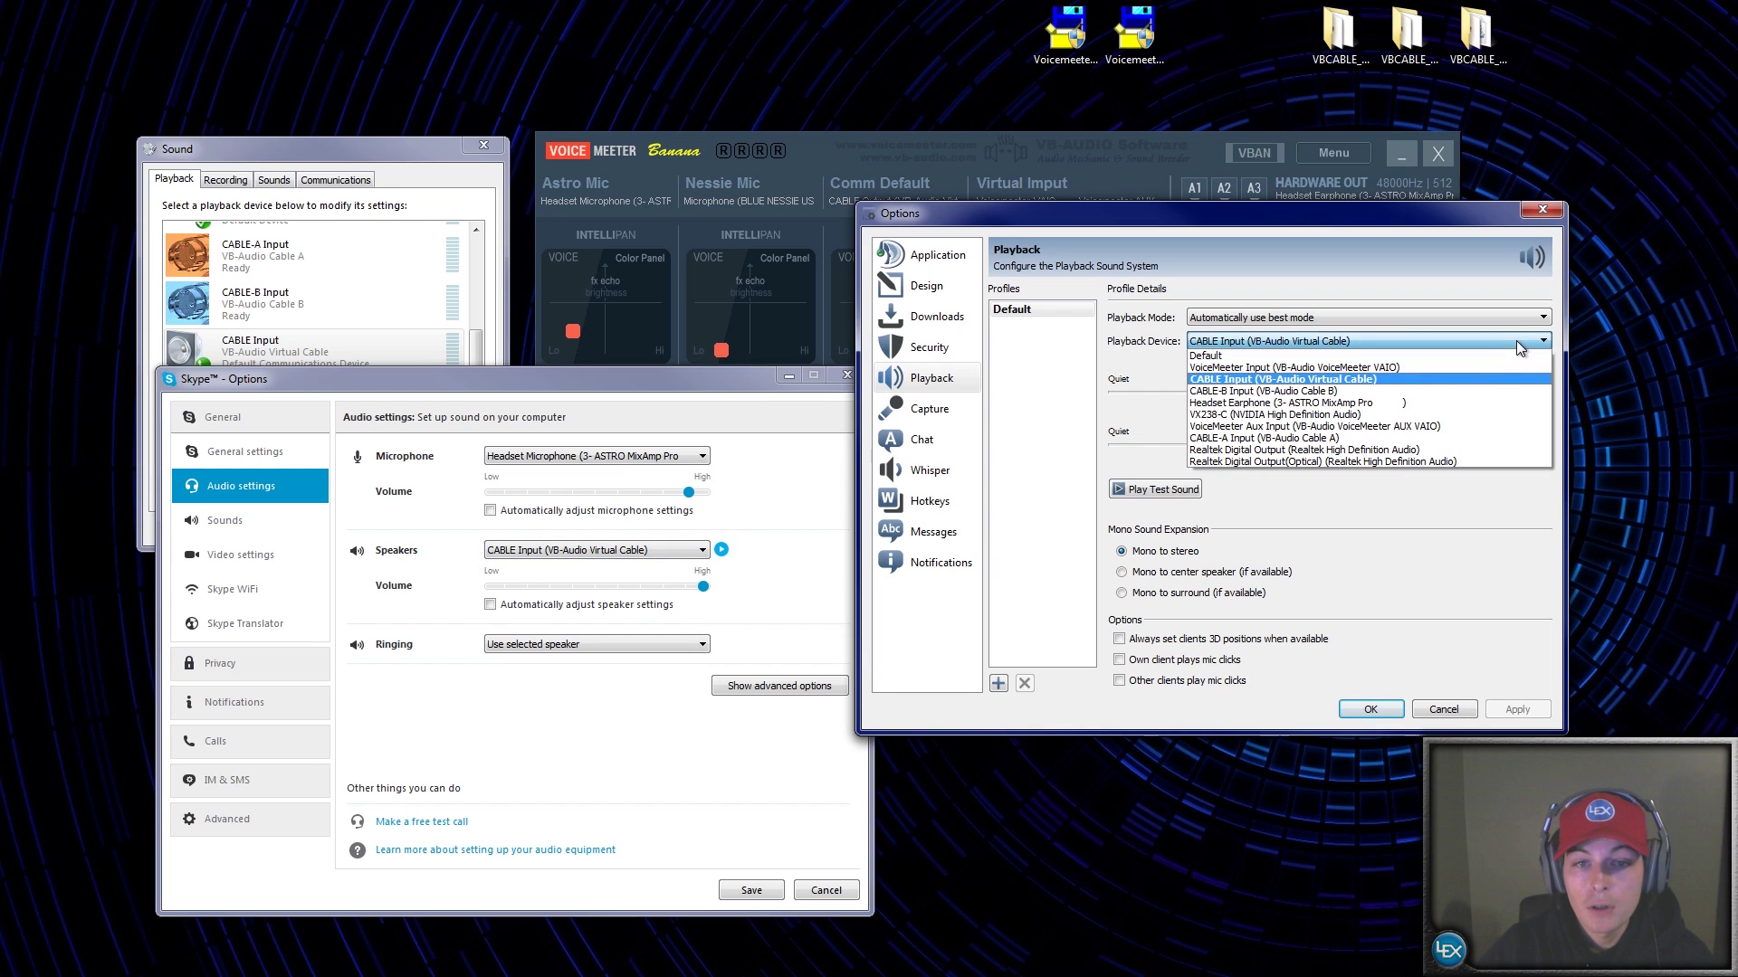
click(1438, 378)
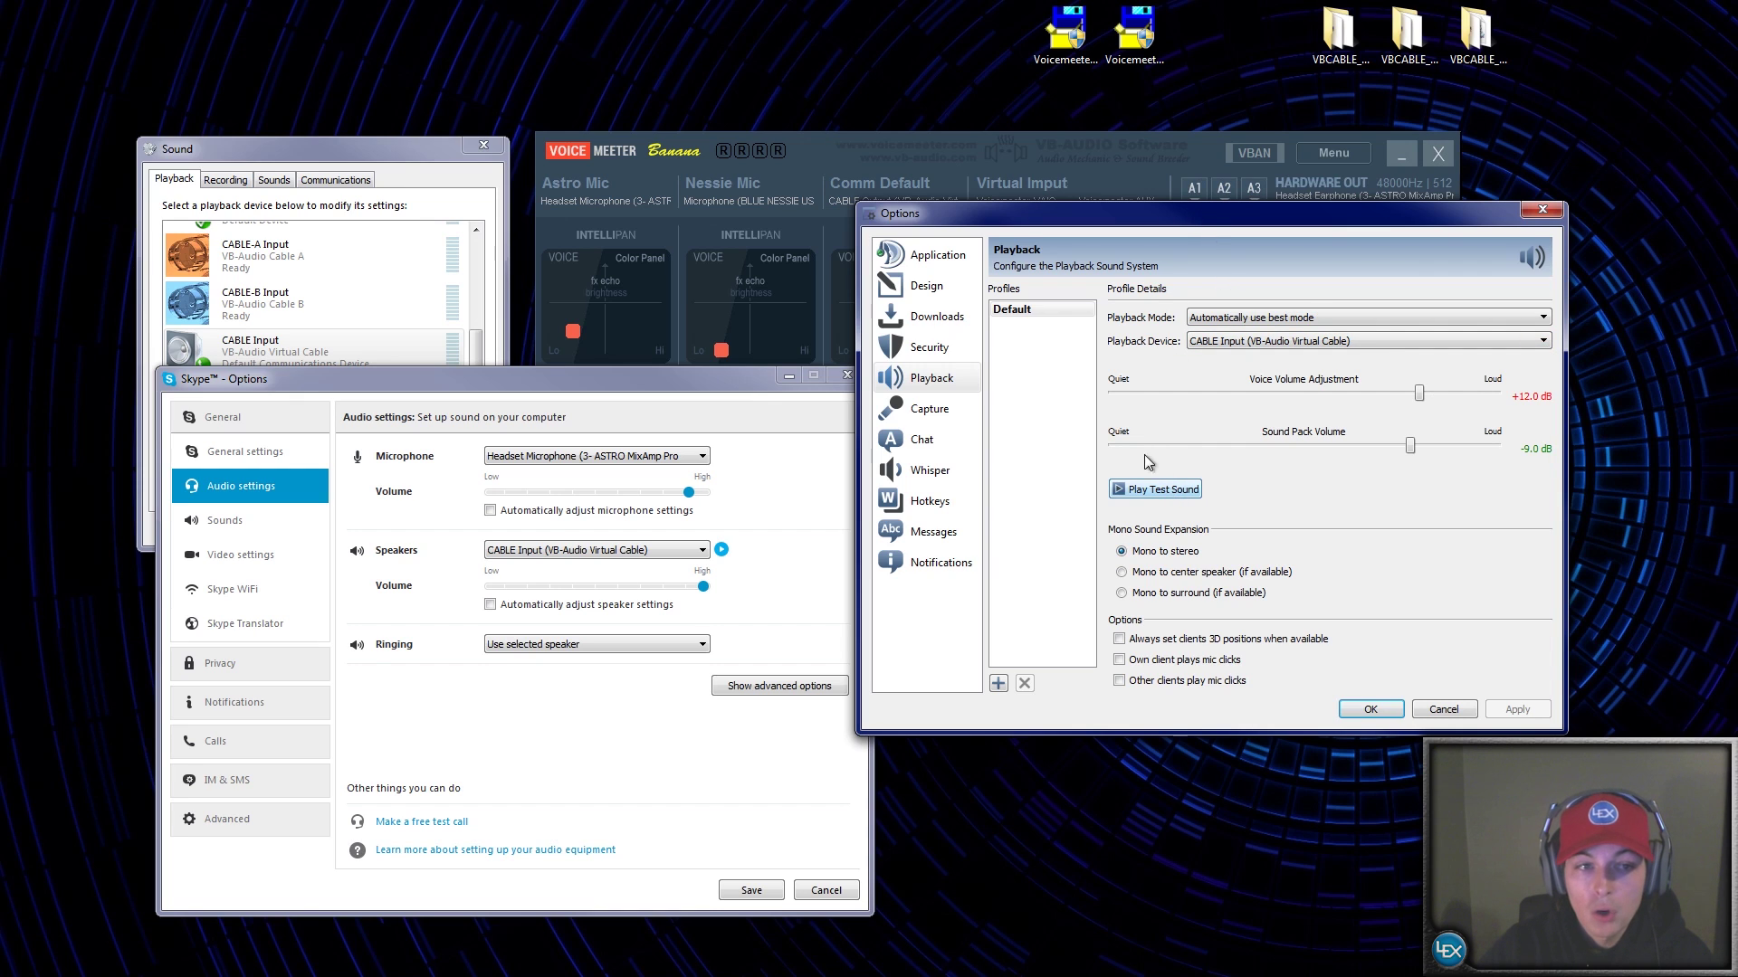
drag(707, 384, 685, 456)
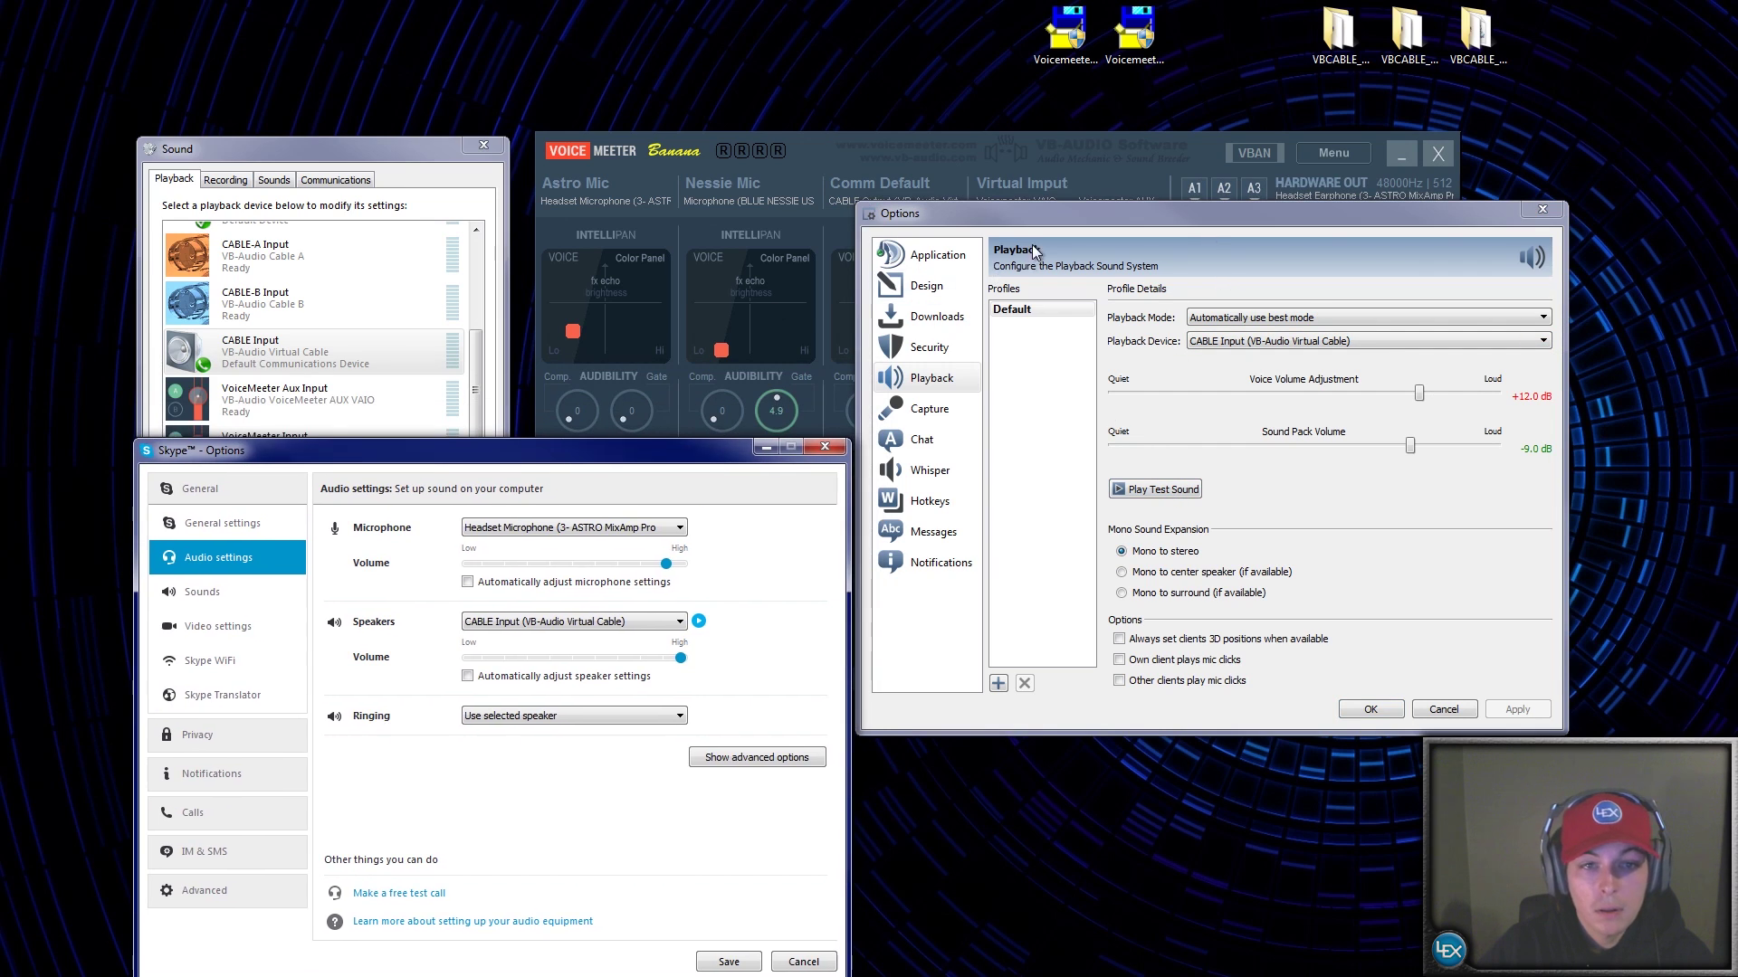
click(1104, 220)
drag(1104, 220, 1125, 446)
click(1094, 145)
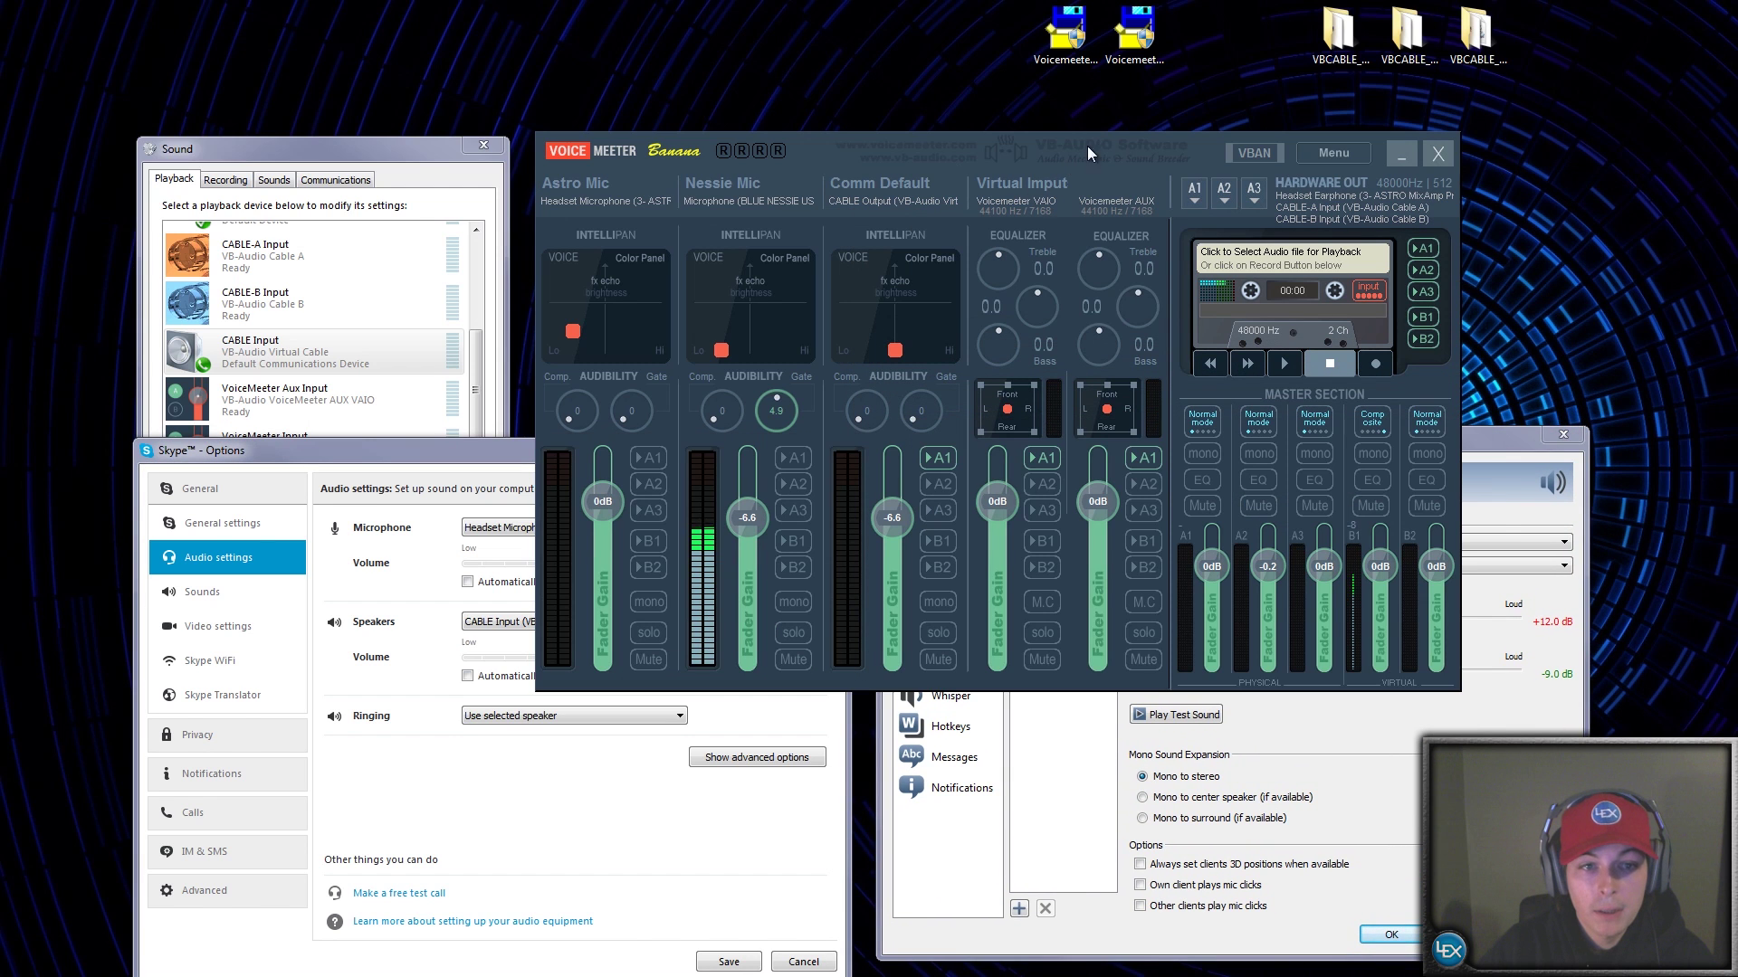
Step: Choose WDM: CABLE Output (VB-Audio Virtual Cable) as the Comm Default input, and view the device choices for Astro Mic and Nessie Mic
click(867, 197)
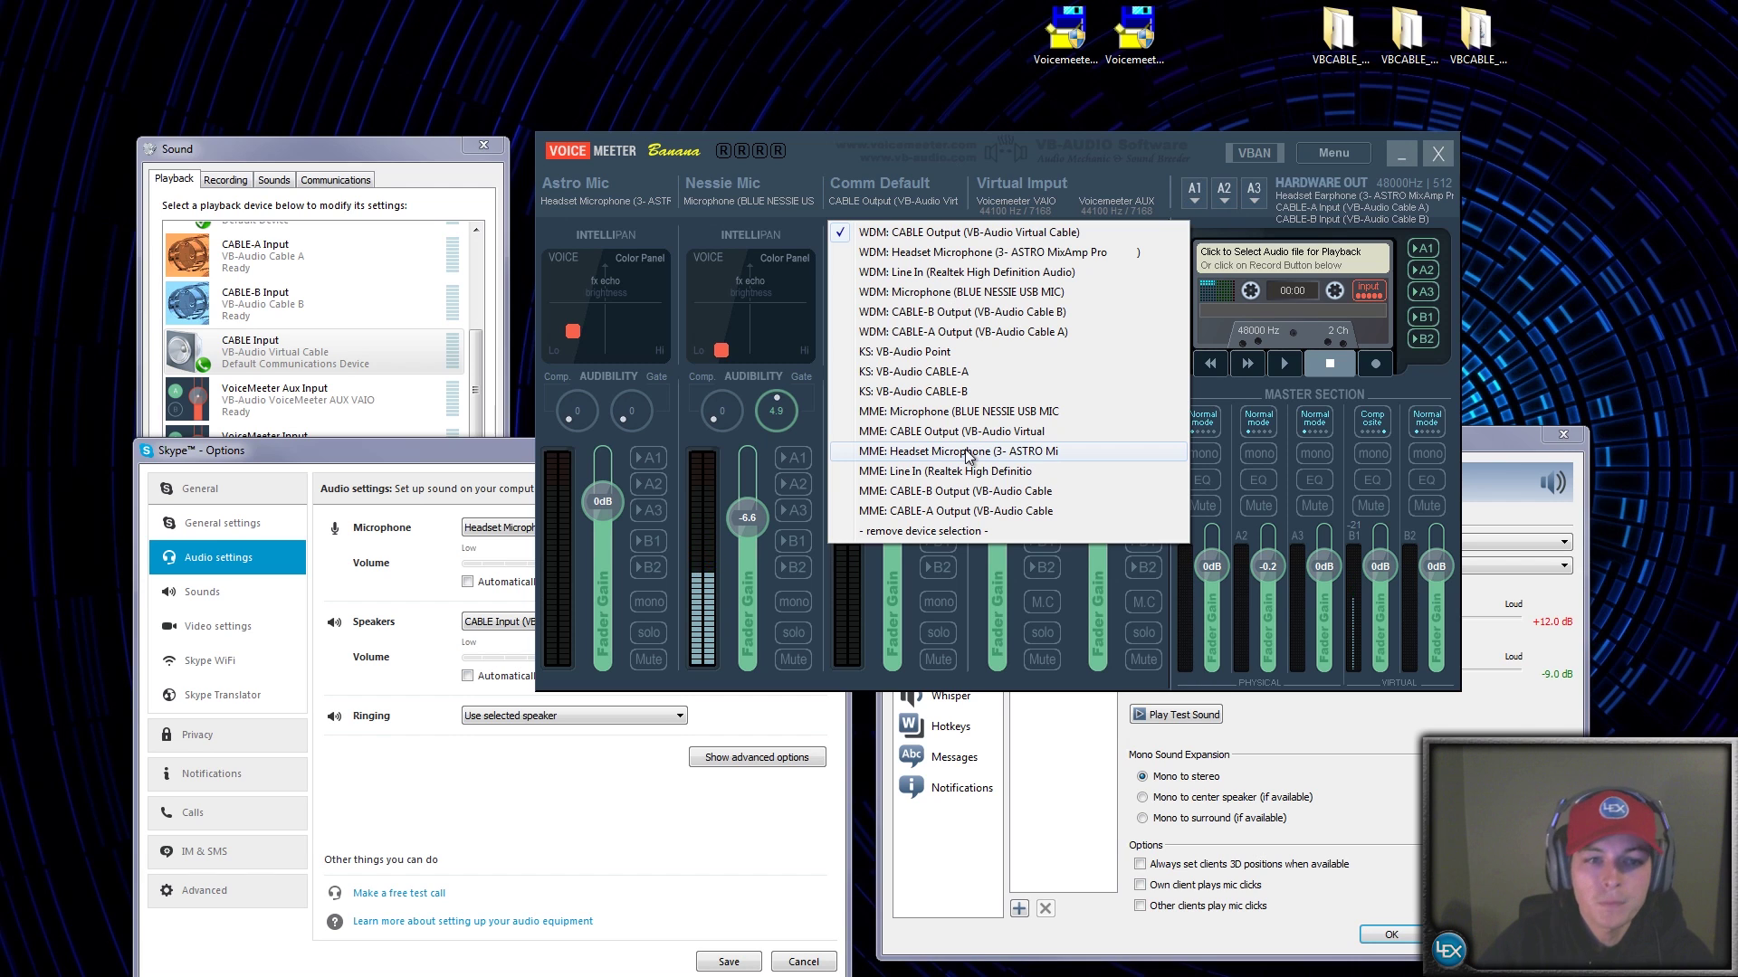
click(958, 237)
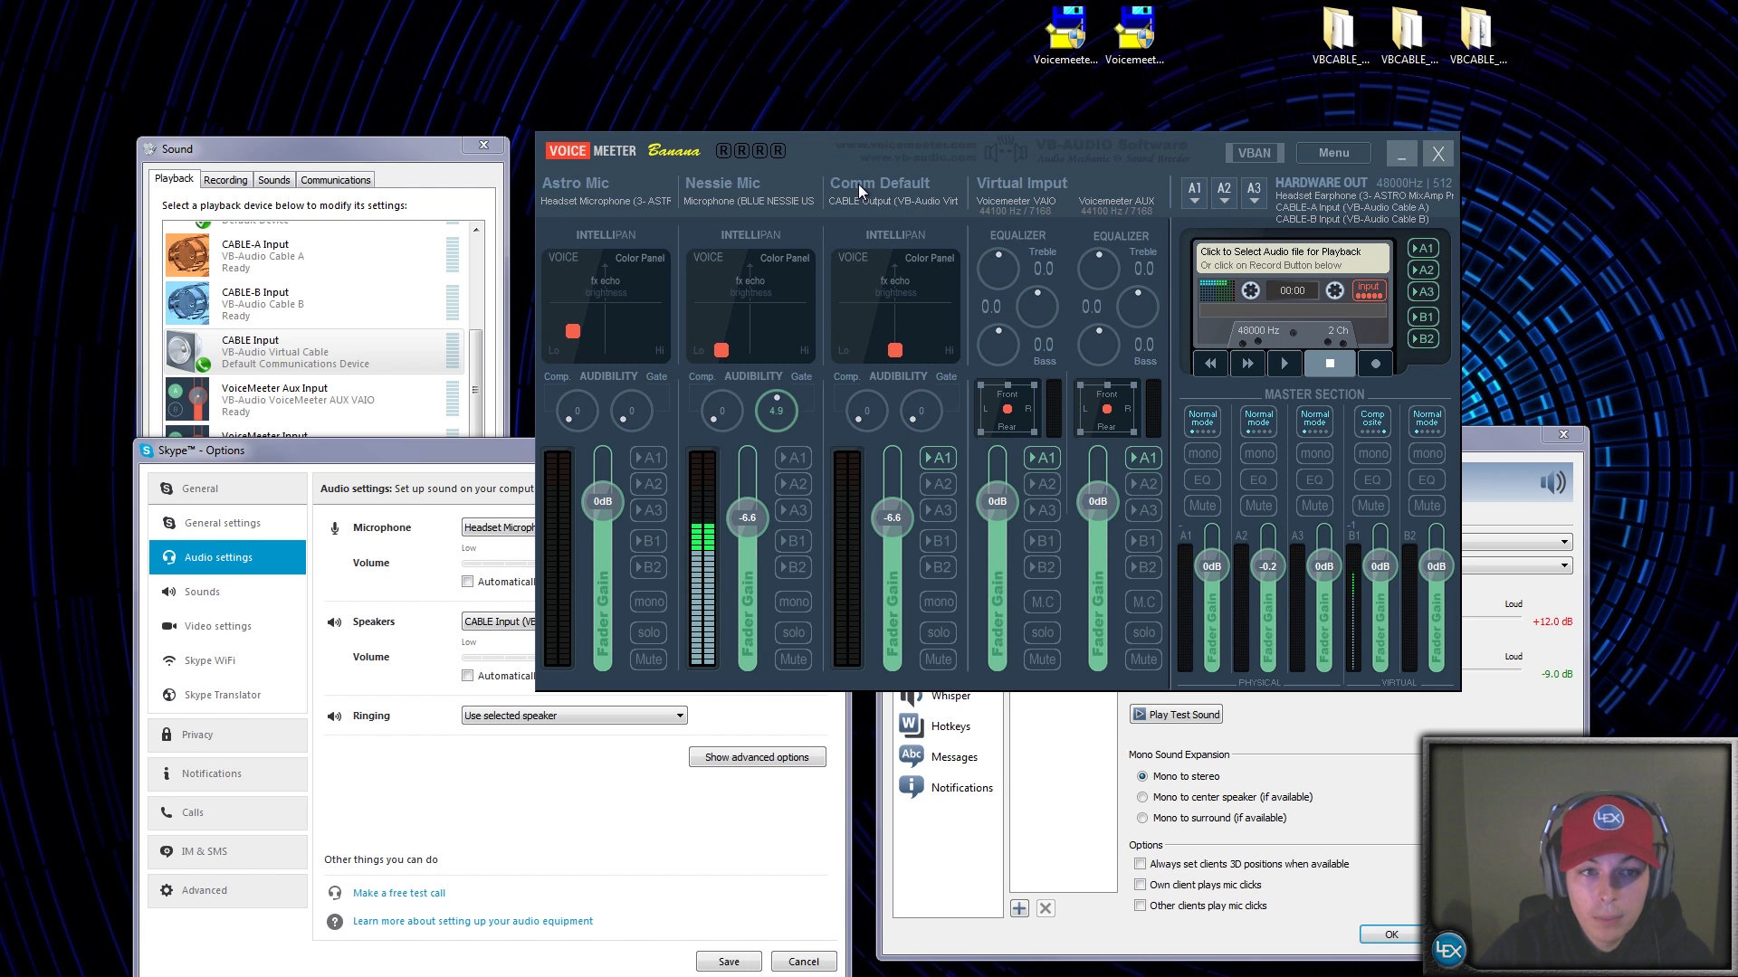
click(595, 201)
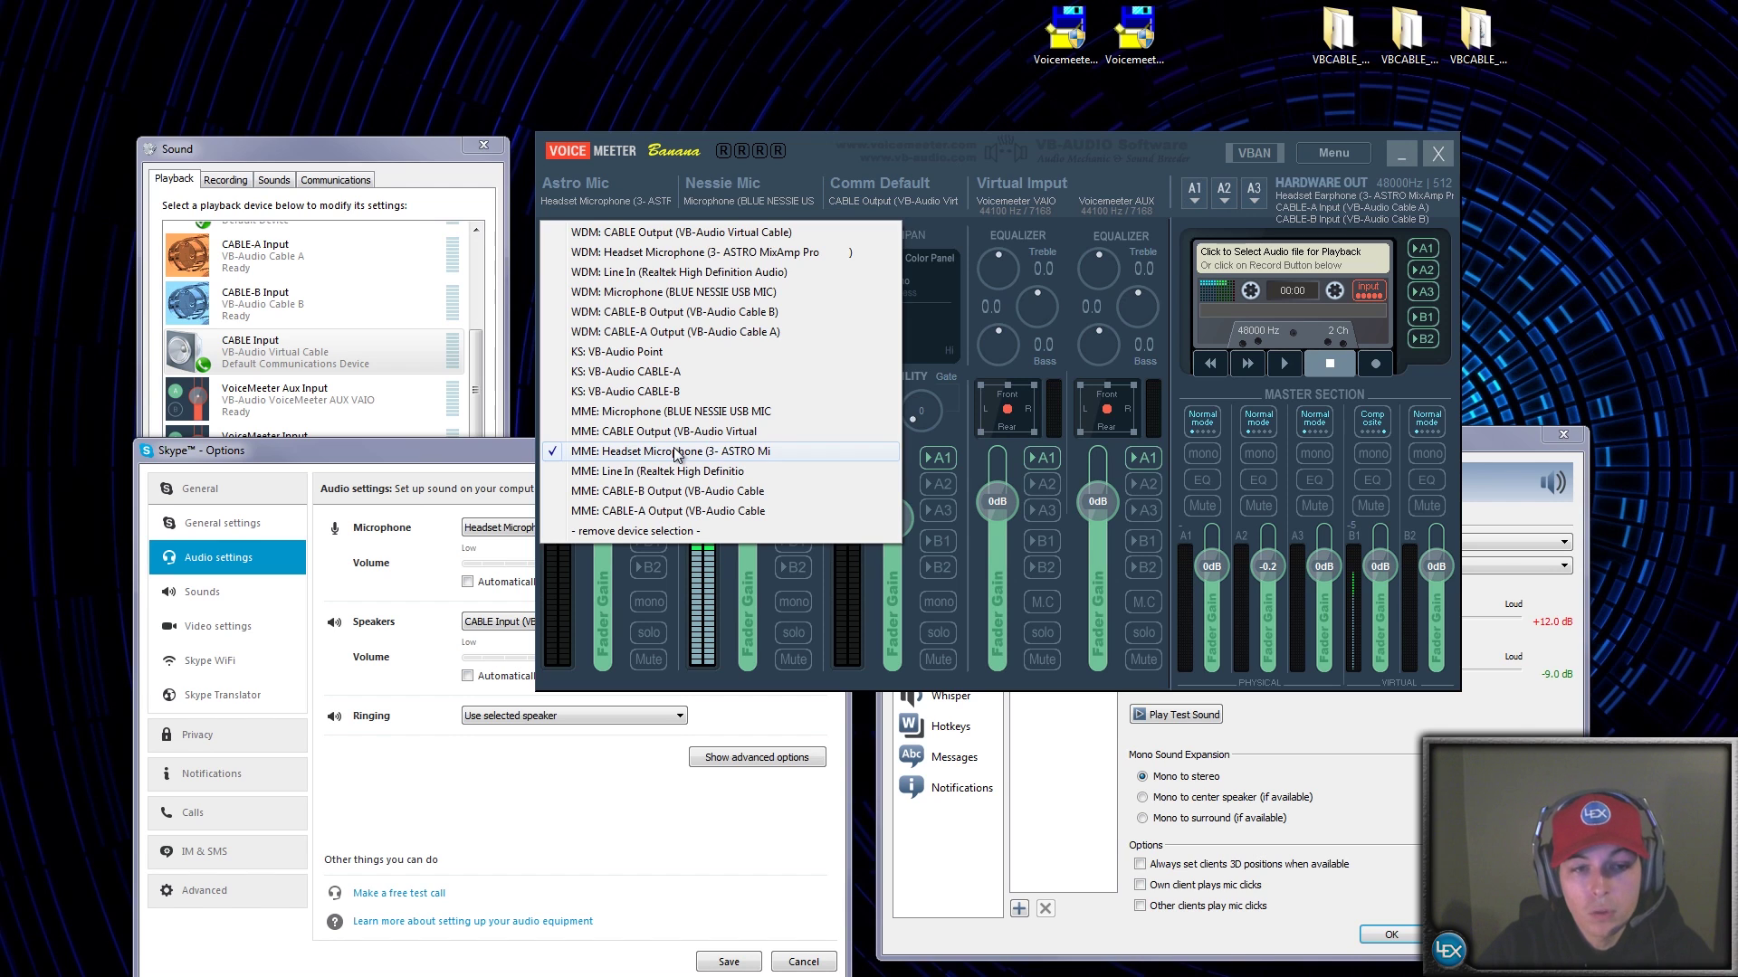
click(730, 199)
click(731, 199)
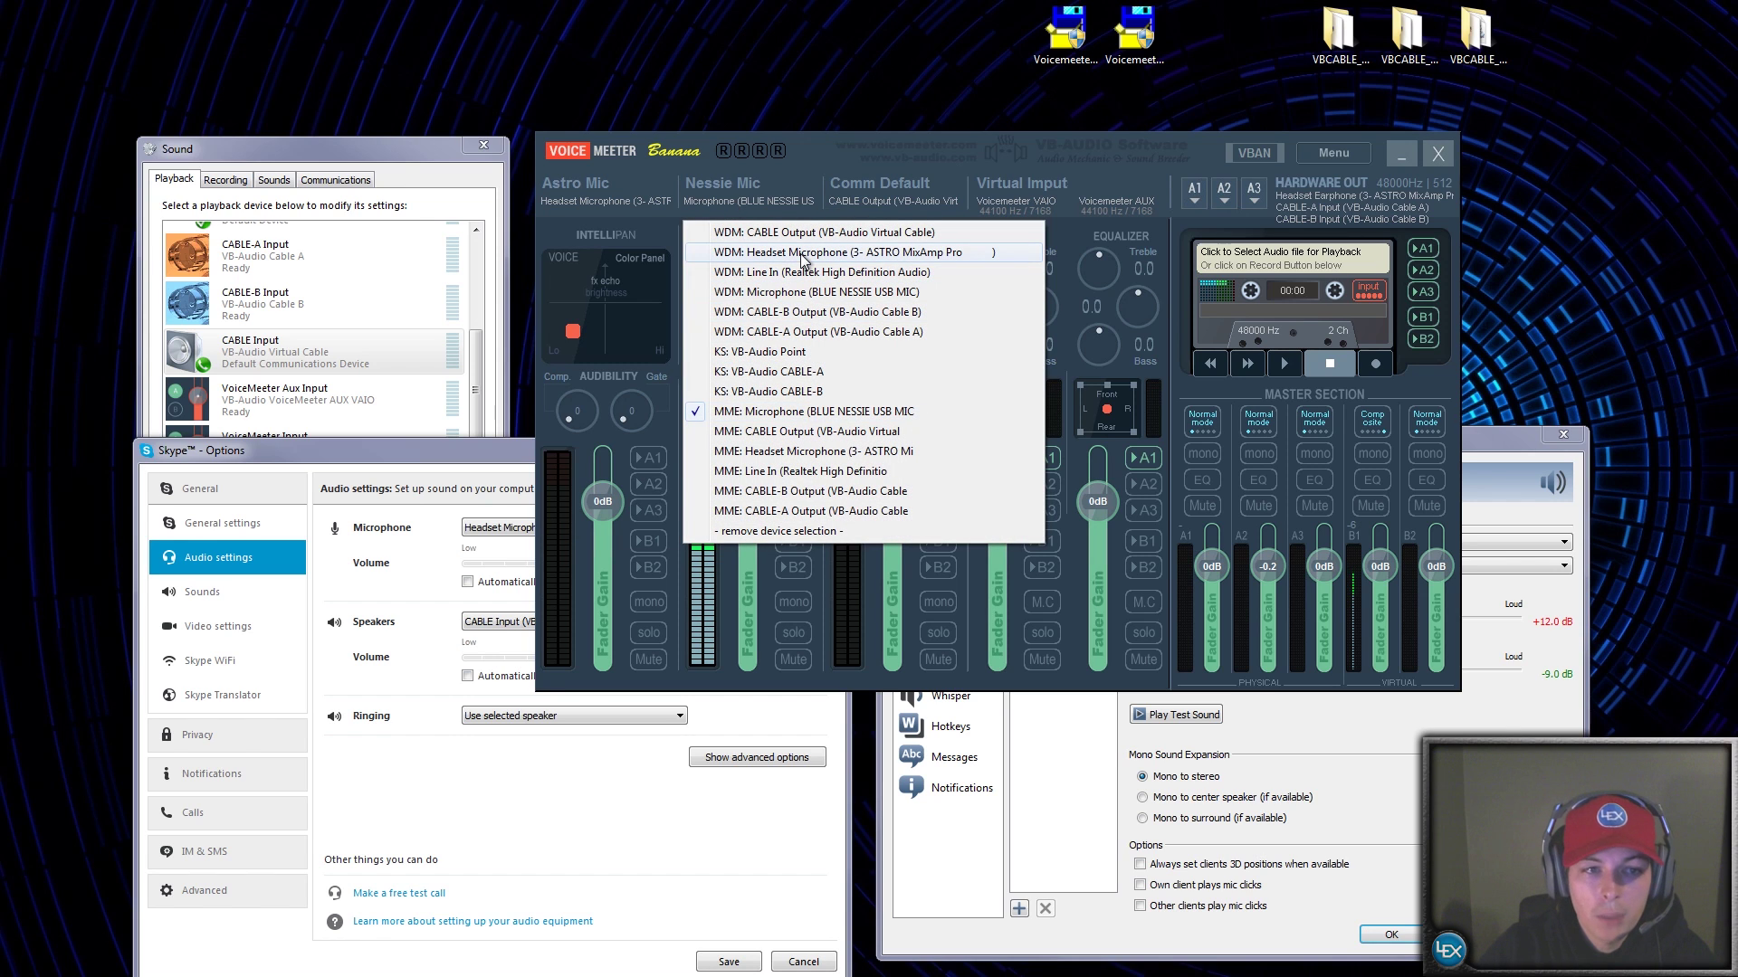
click(801, 152)
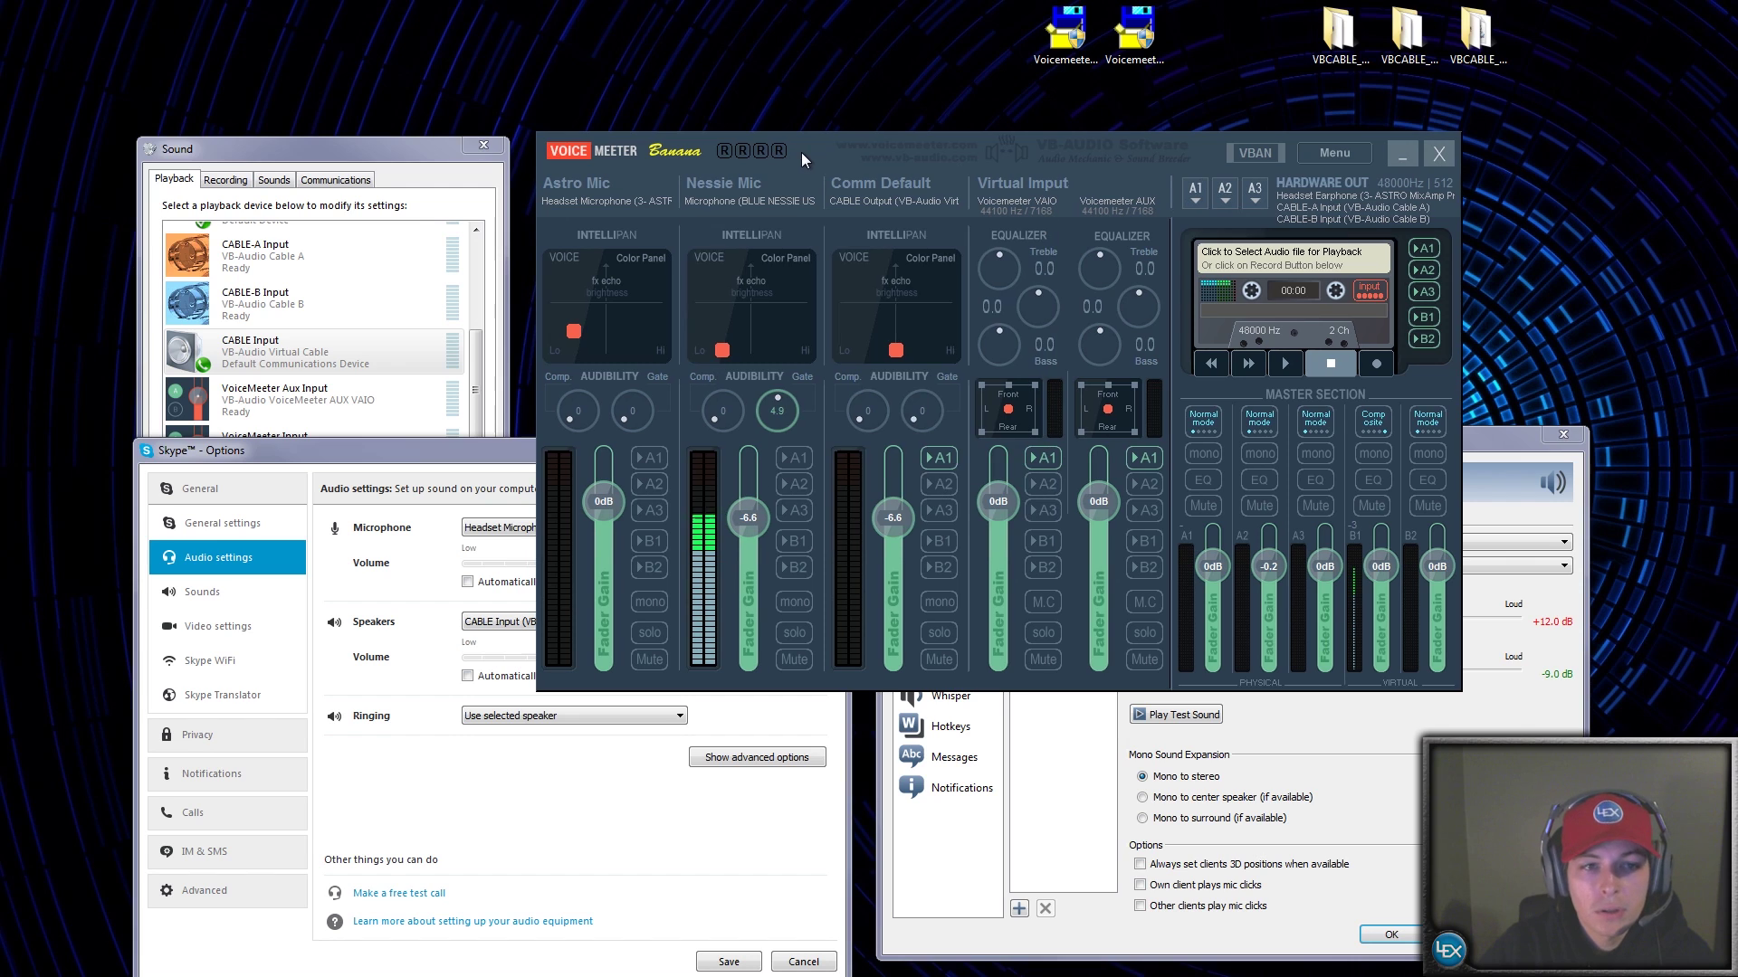
Step: Open each hardware input's name label for editing and keep the names Astro Mic, Nessie Mic and Comm Default
right_click(585, 183)
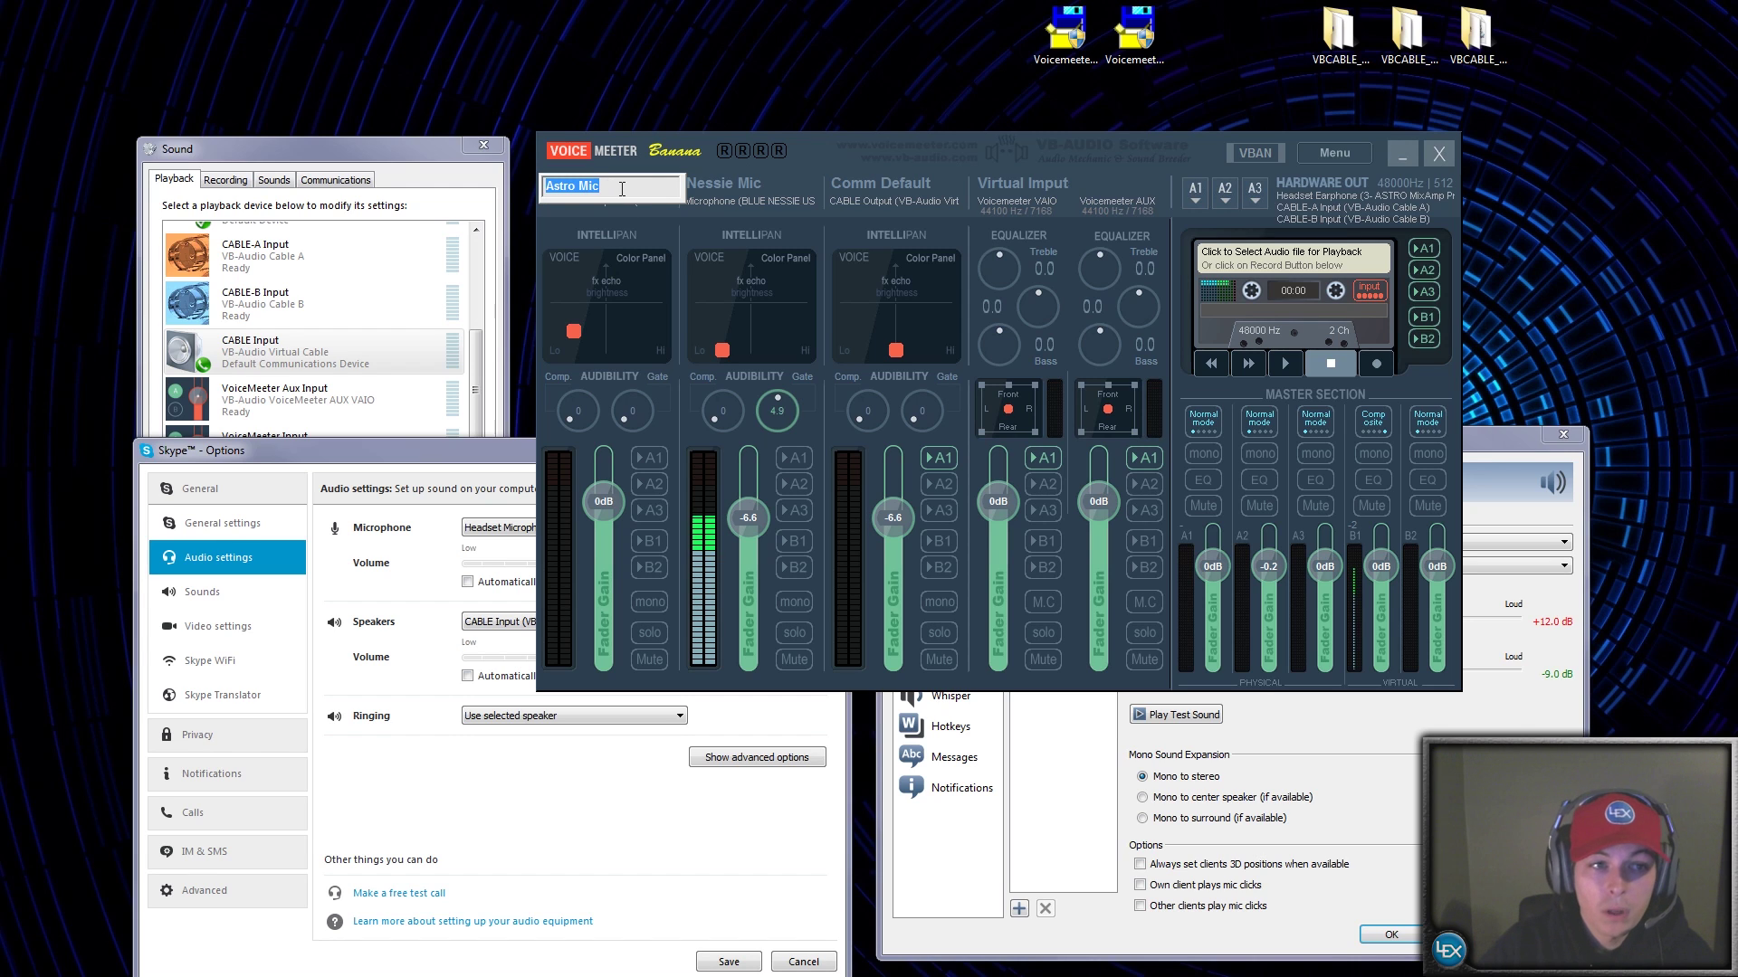
key(Return)
right_click(731, 186)
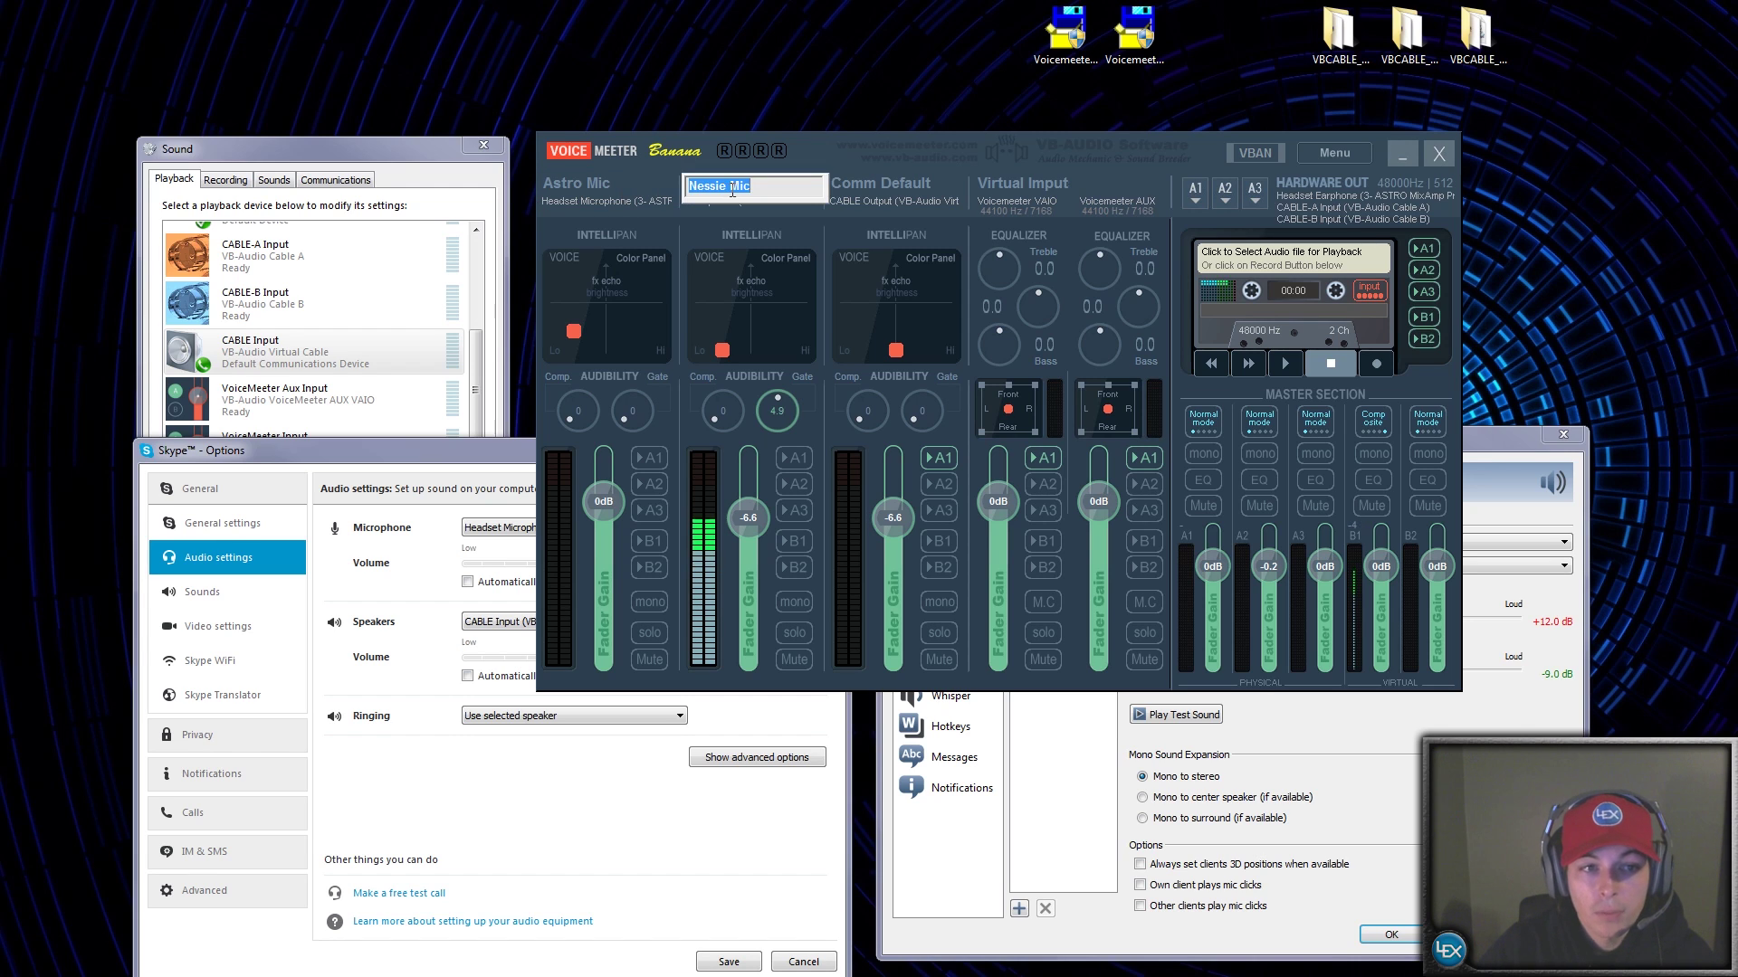
key(Return)
right_click(881, 187)
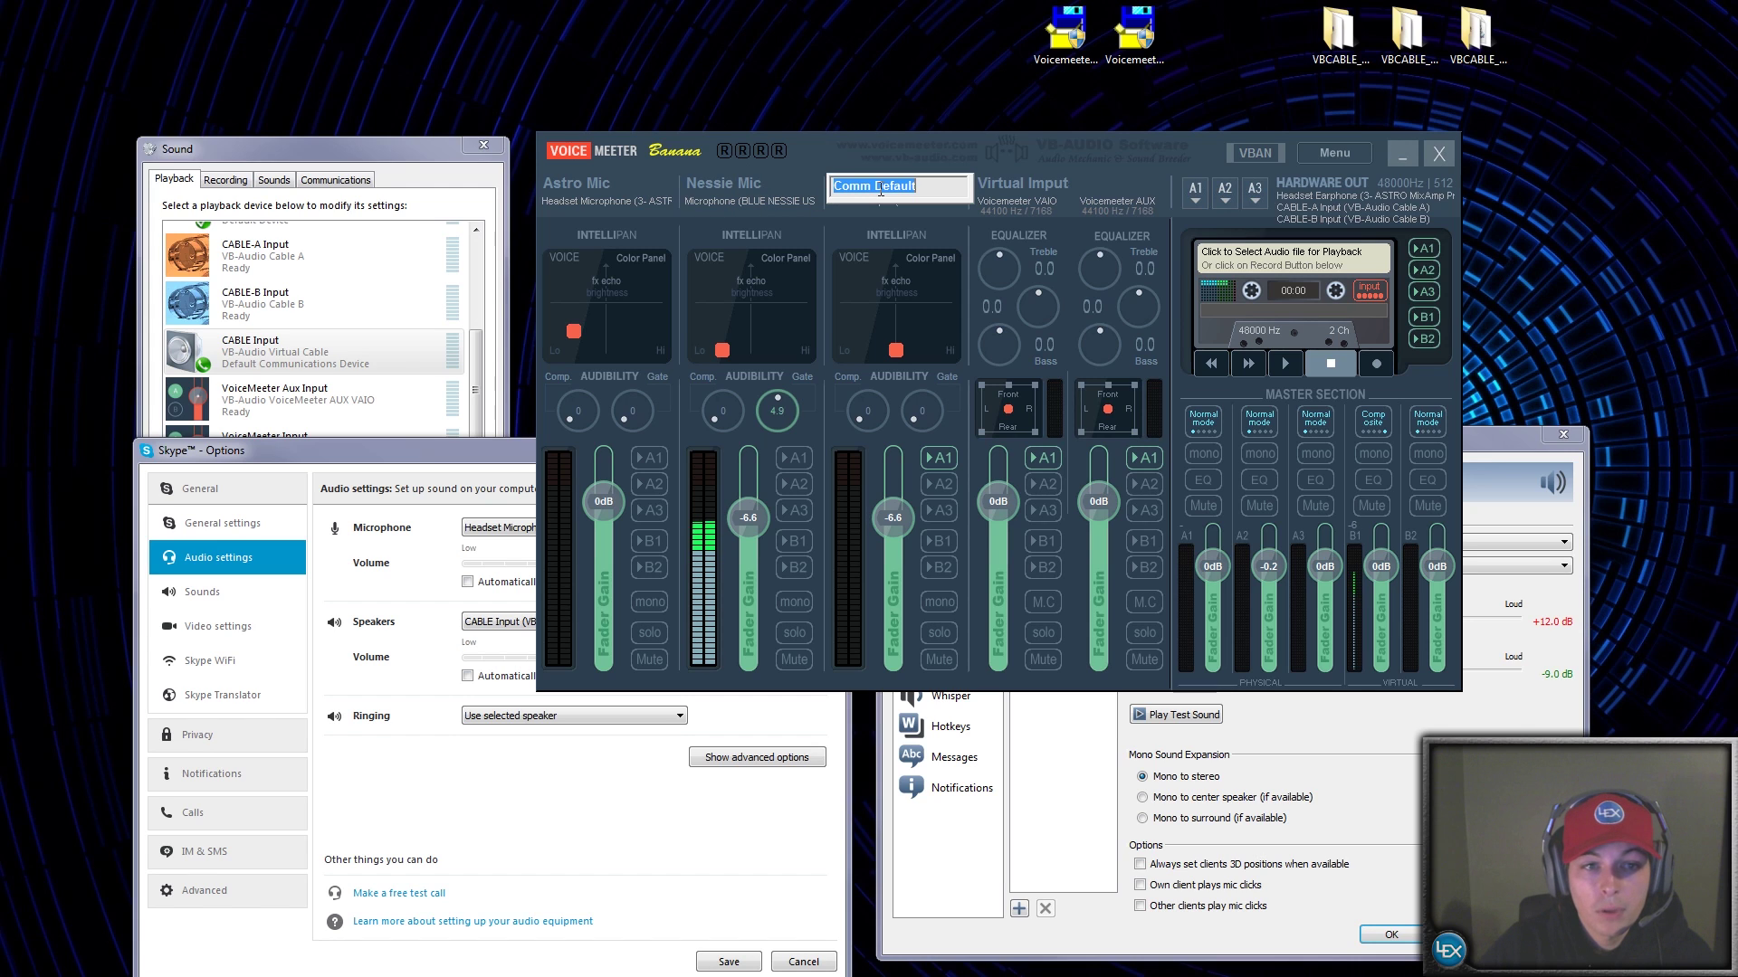
key(Return)
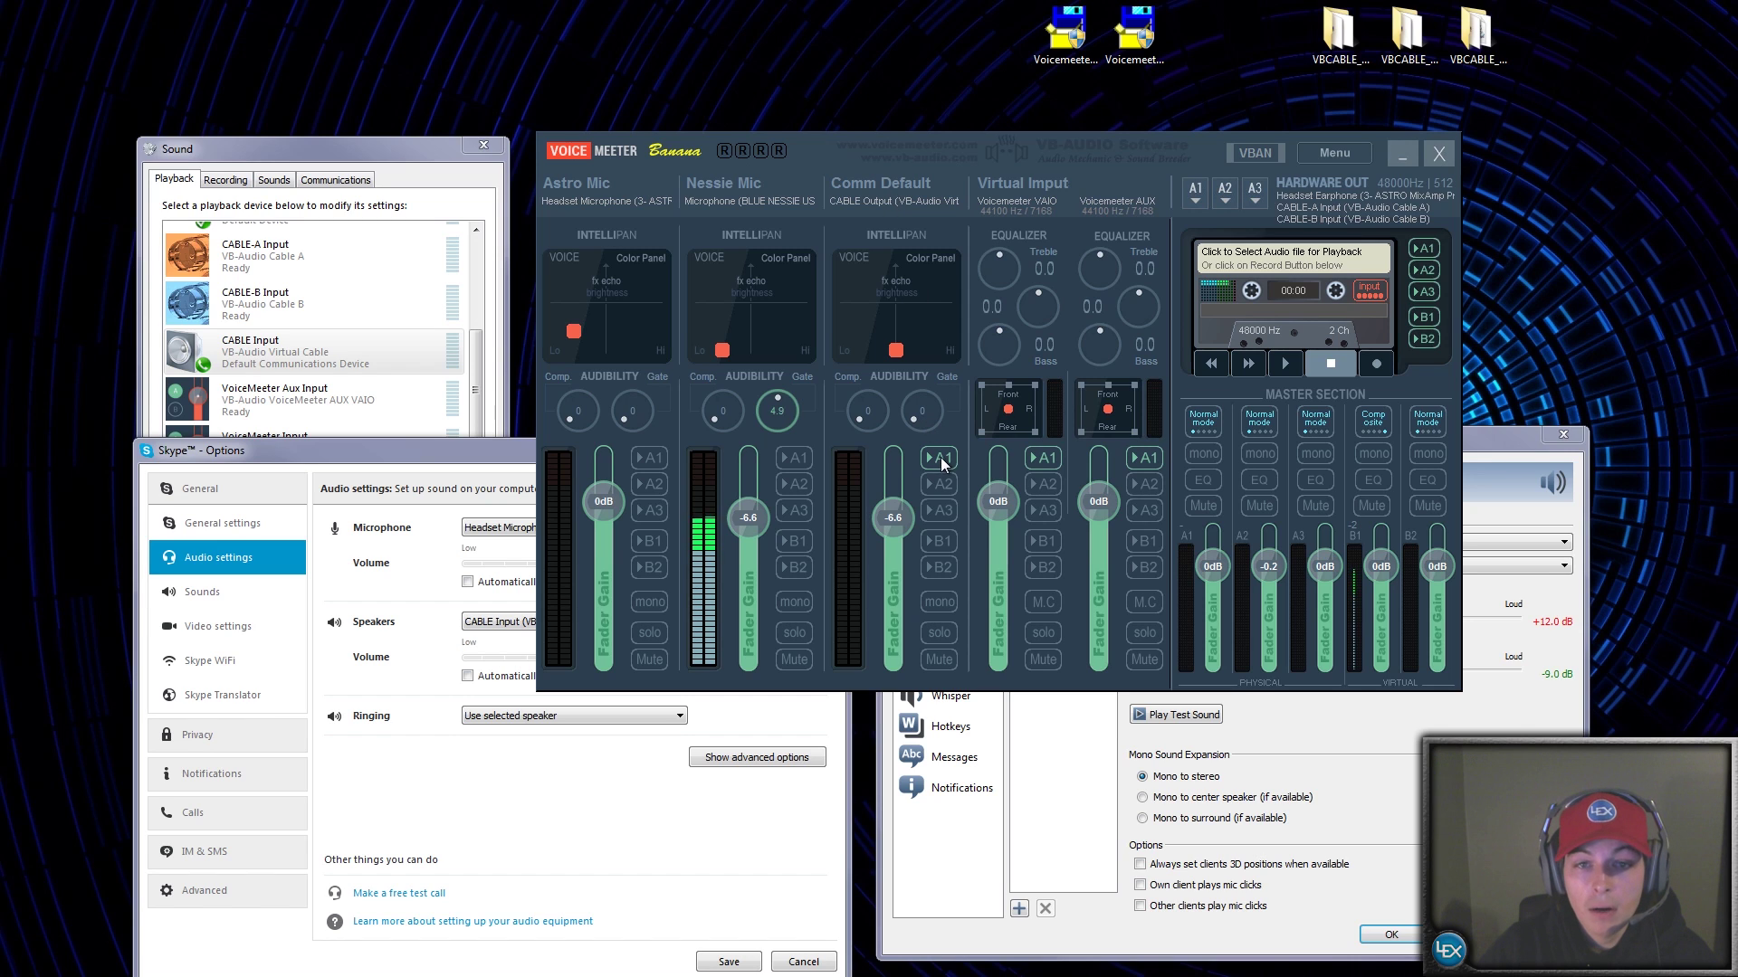
Step: View the device choices for hardware output A1, and try A1 routing on Nessie Mic before routing Astro Mic to A1 instead
click(1194, 199)
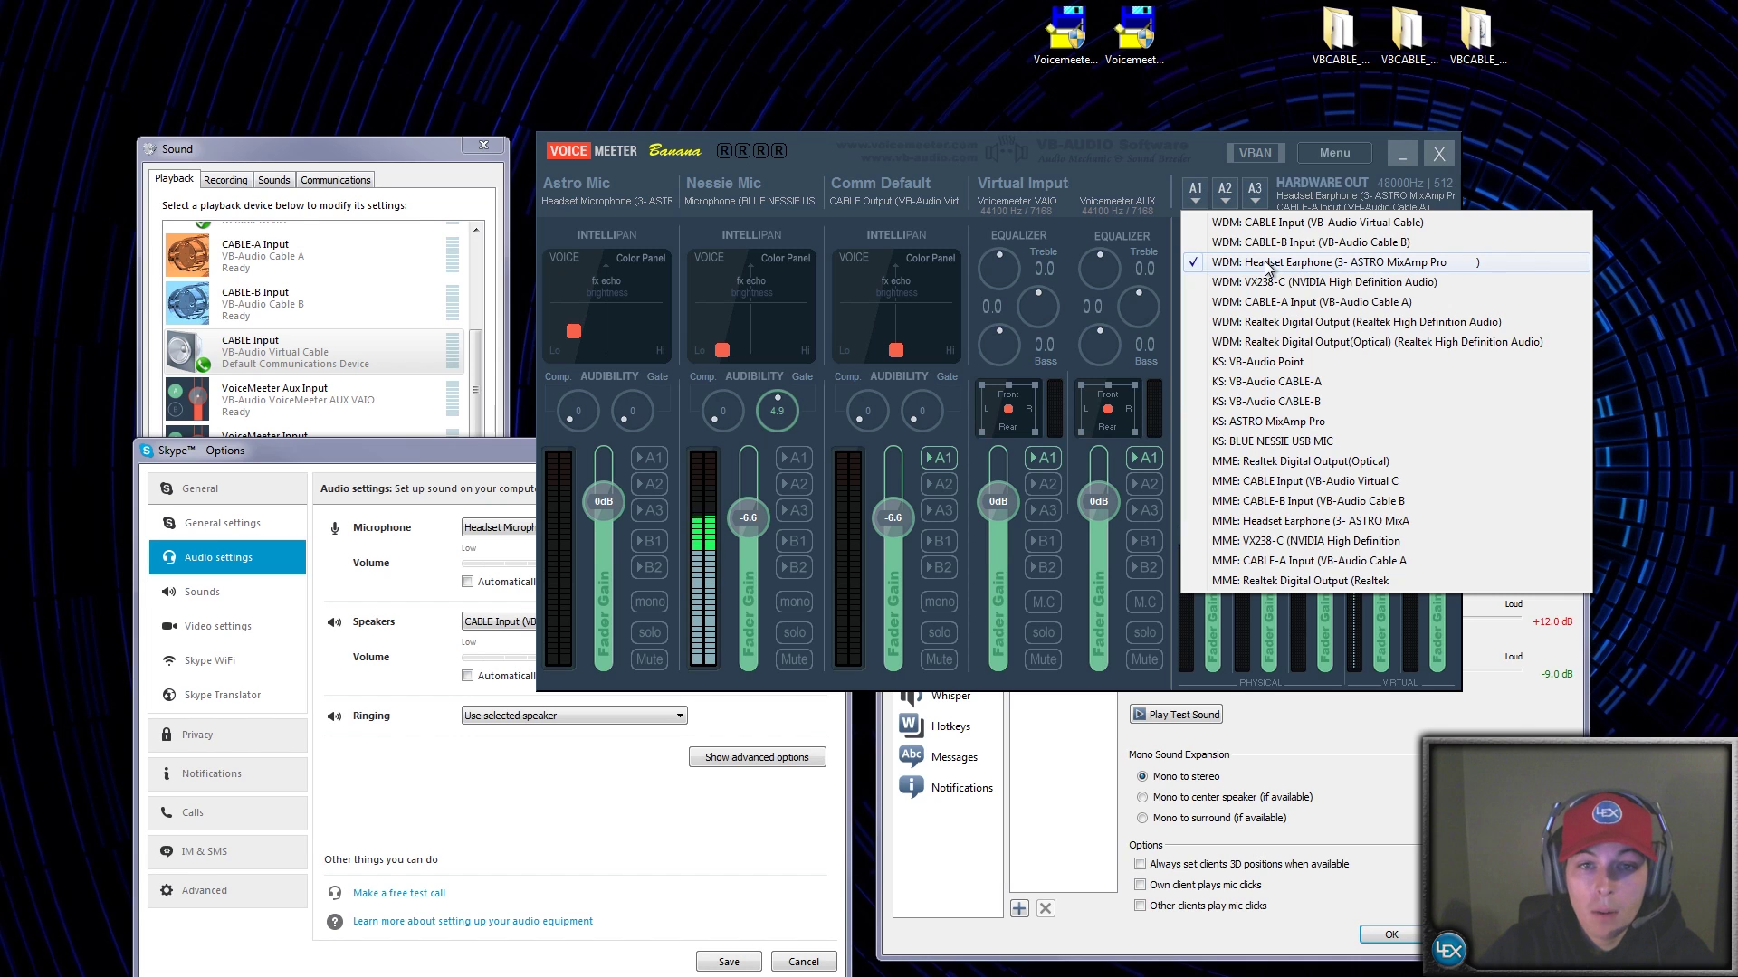
click(1170, 159)
click(808, 459)
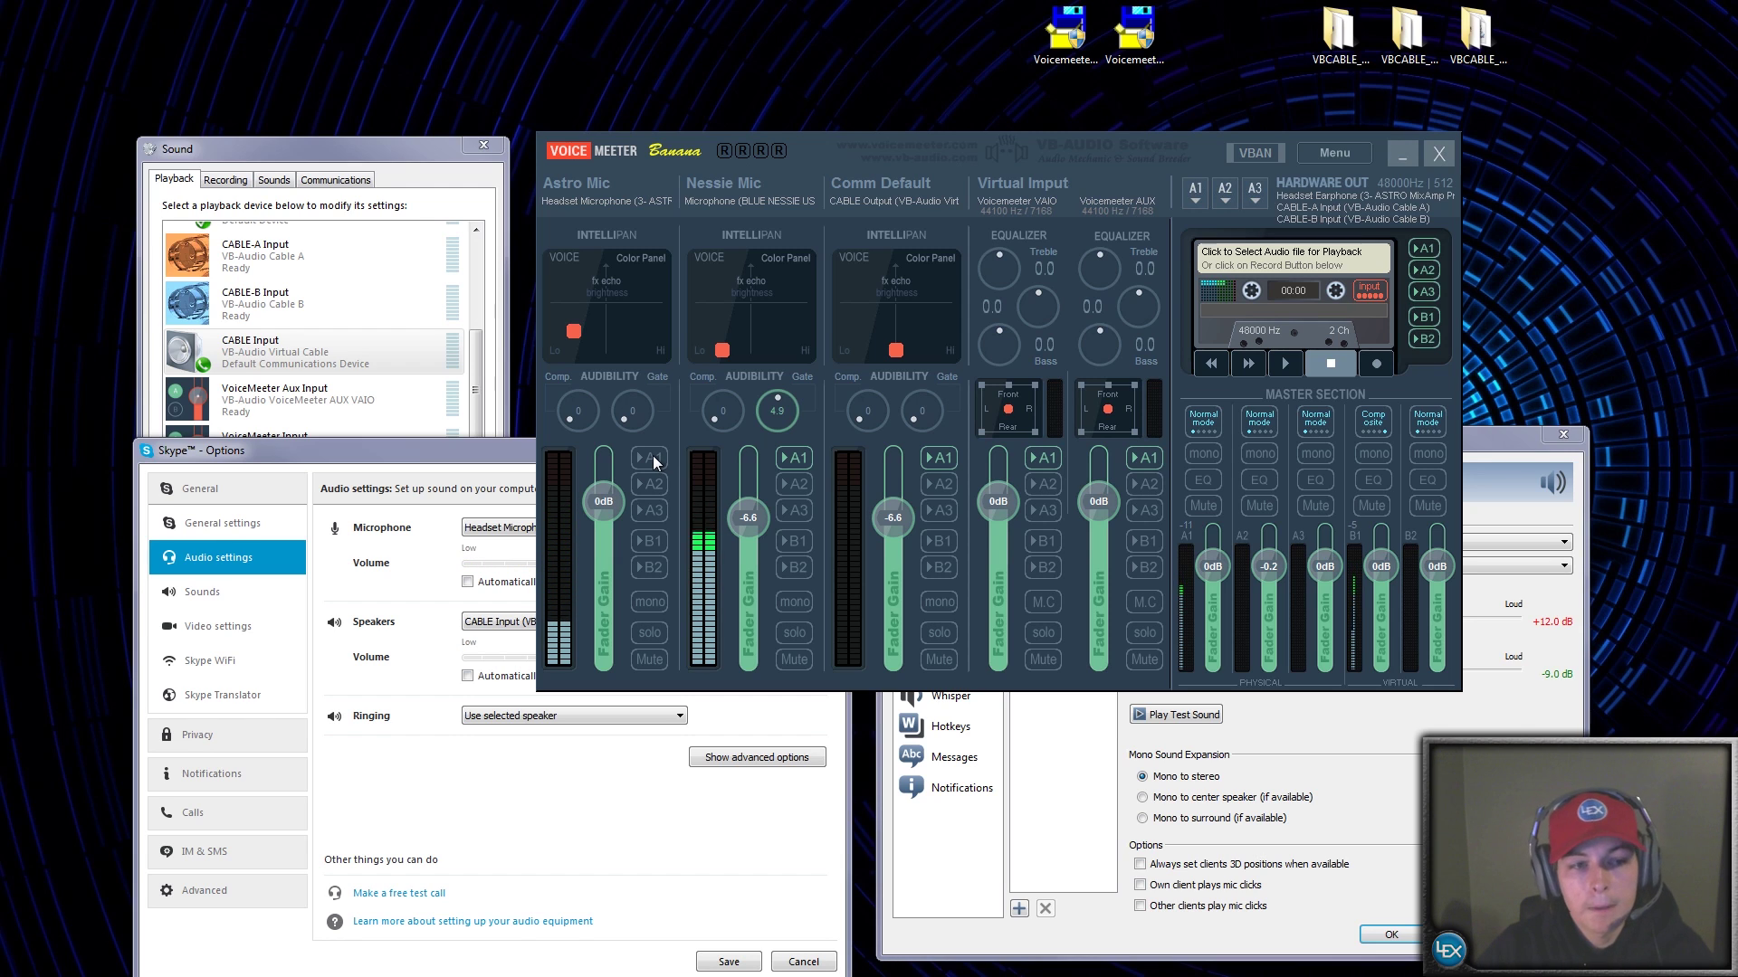
click(653, 457)
click(795, 458)
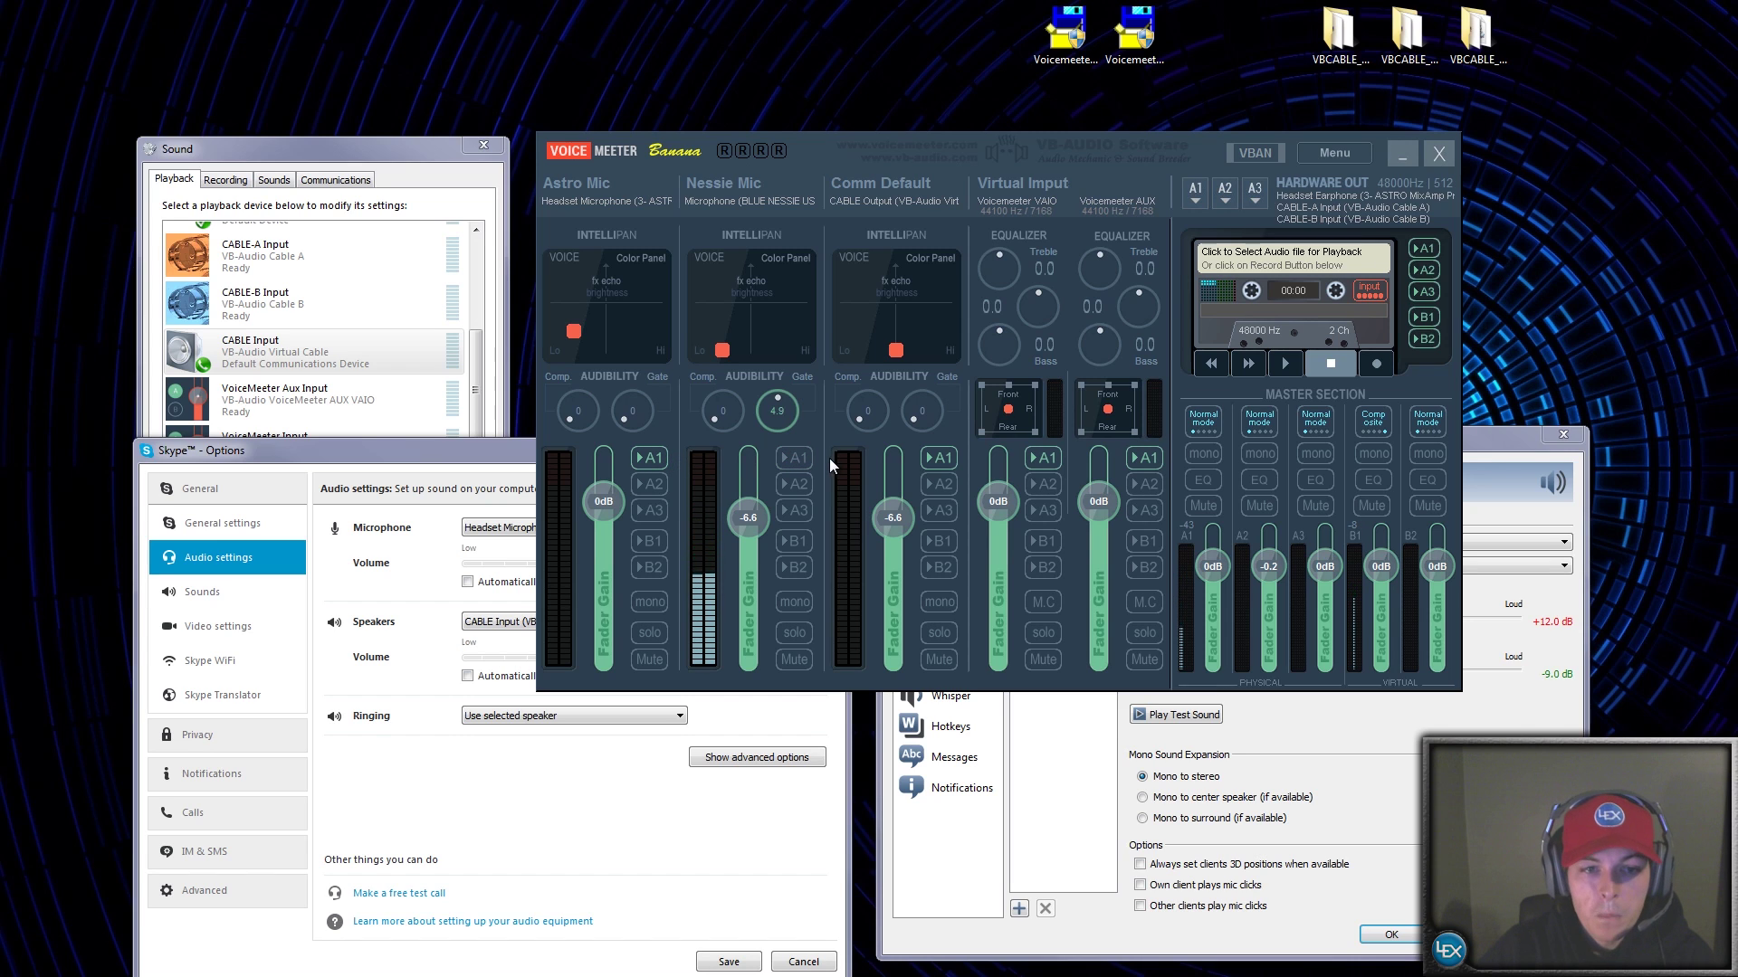
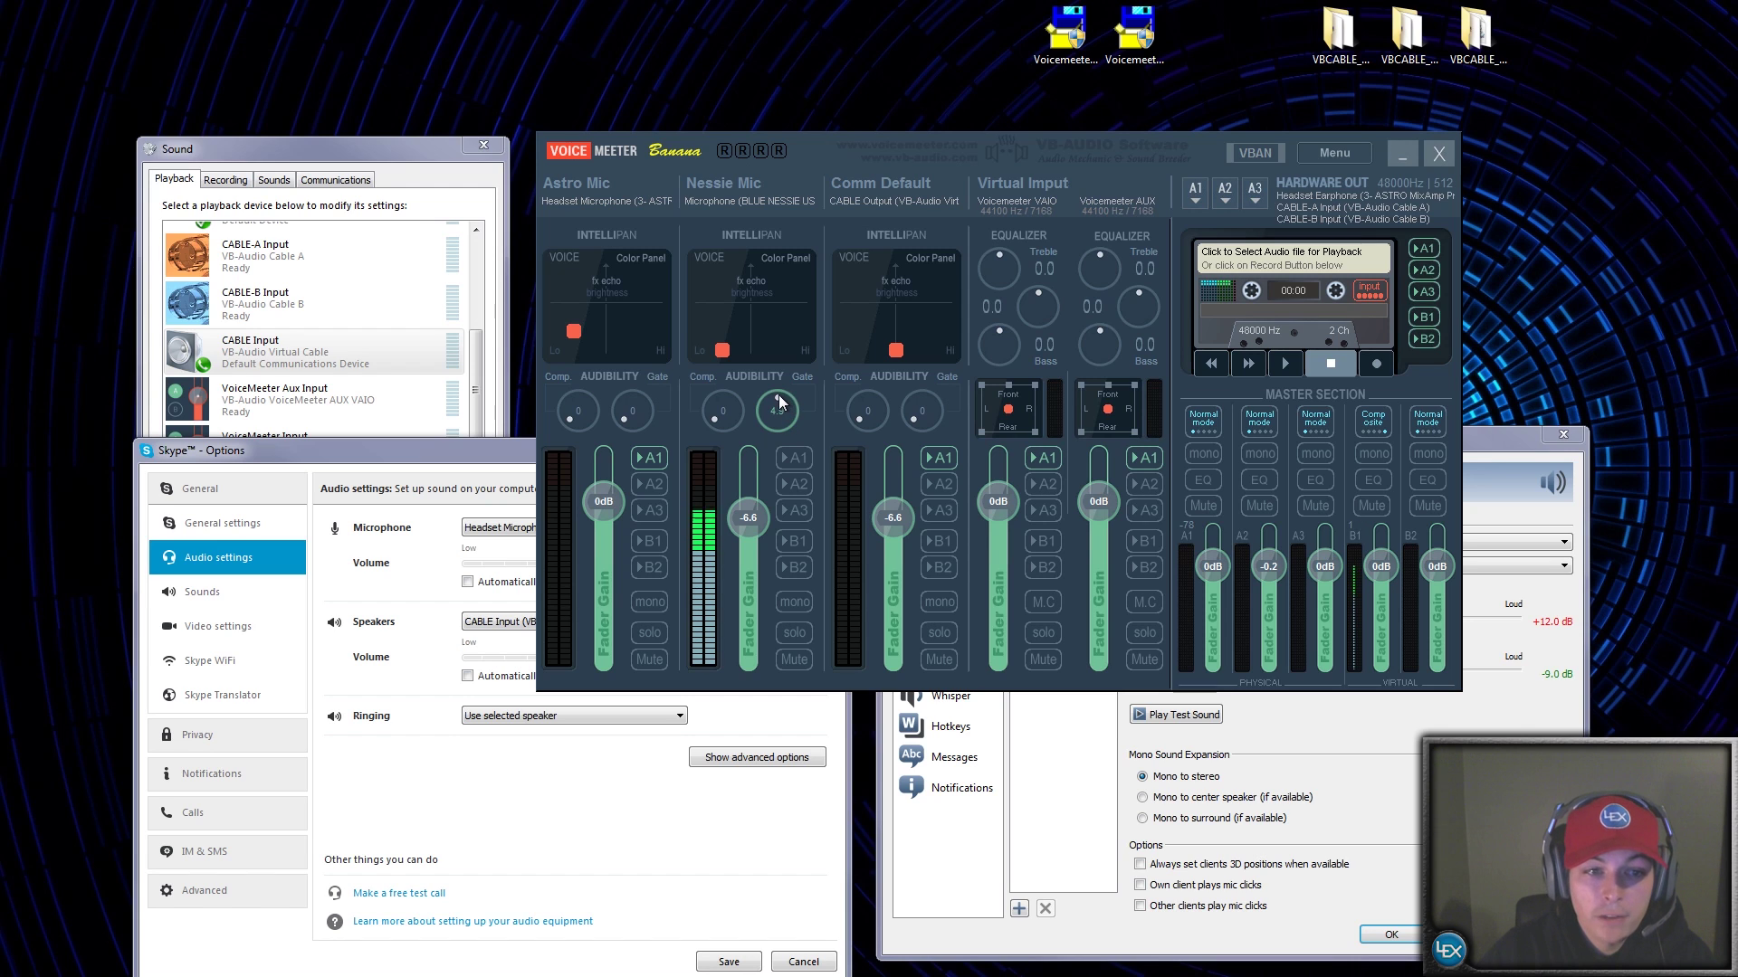
Step: Turn the Nessie Mic's Gate down to zero and raise it again to 5.0
drag(764, 414, 769, 451)
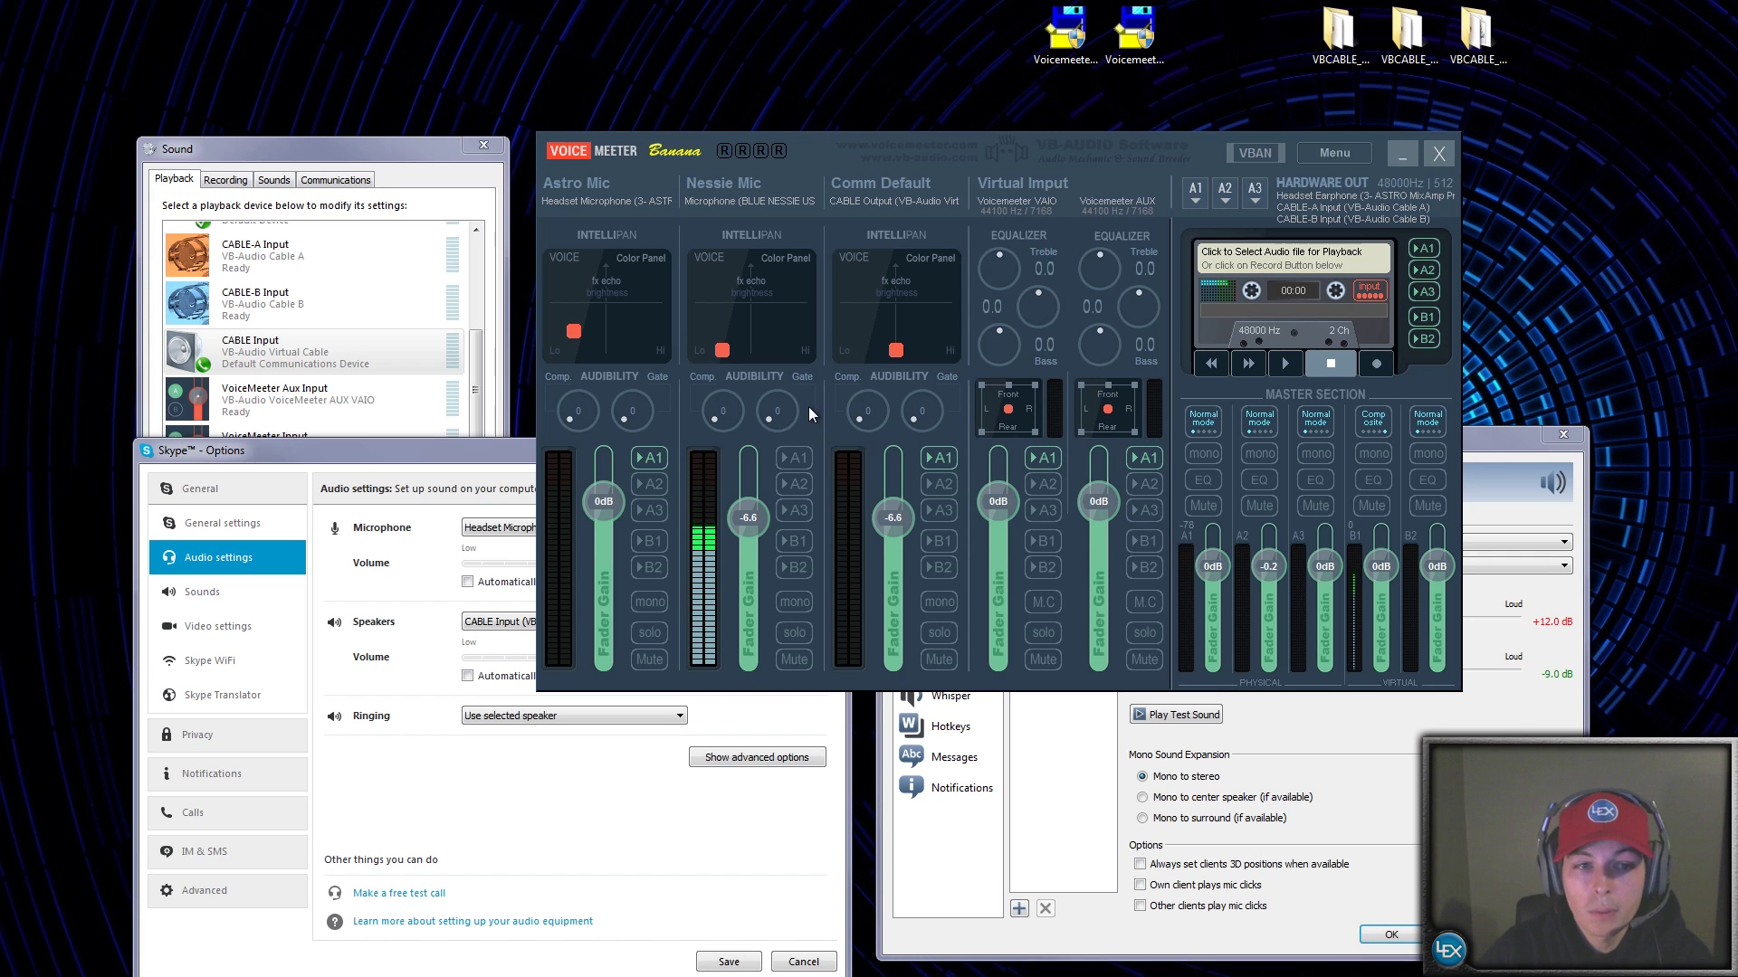
drag(768, 417, 804, 373)
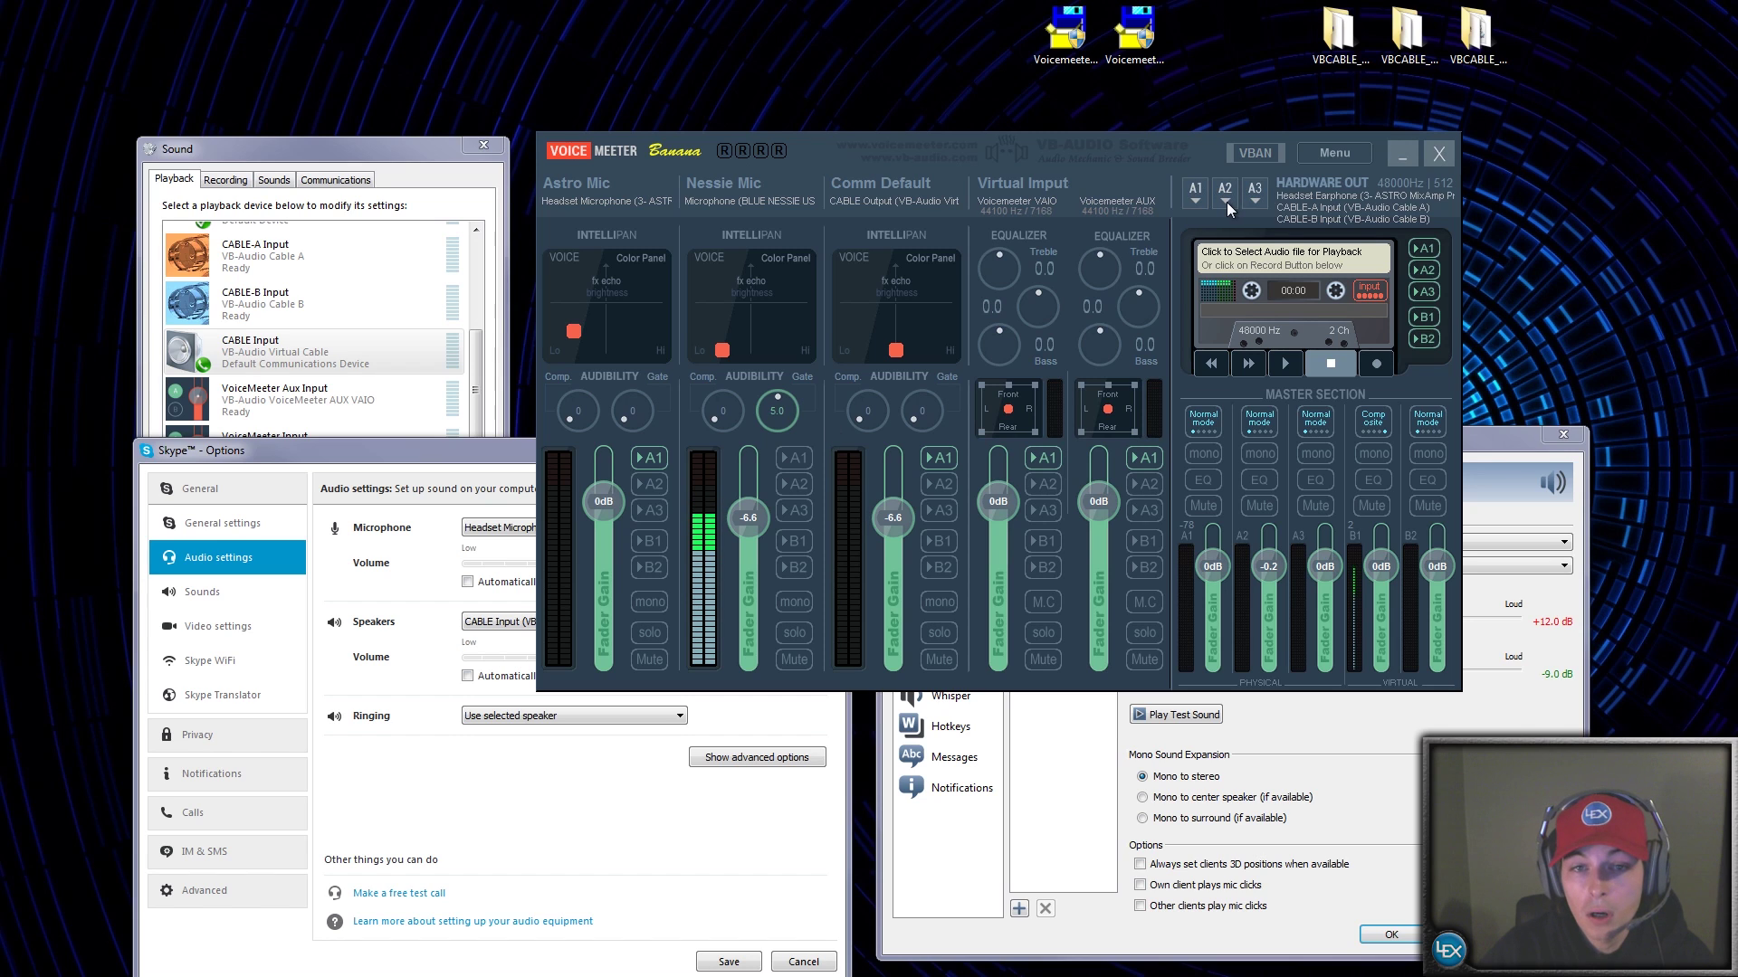
Step: Try routing Nessie Mic to outputs A2 and A1, and switch both routings off again
click(800, 484)
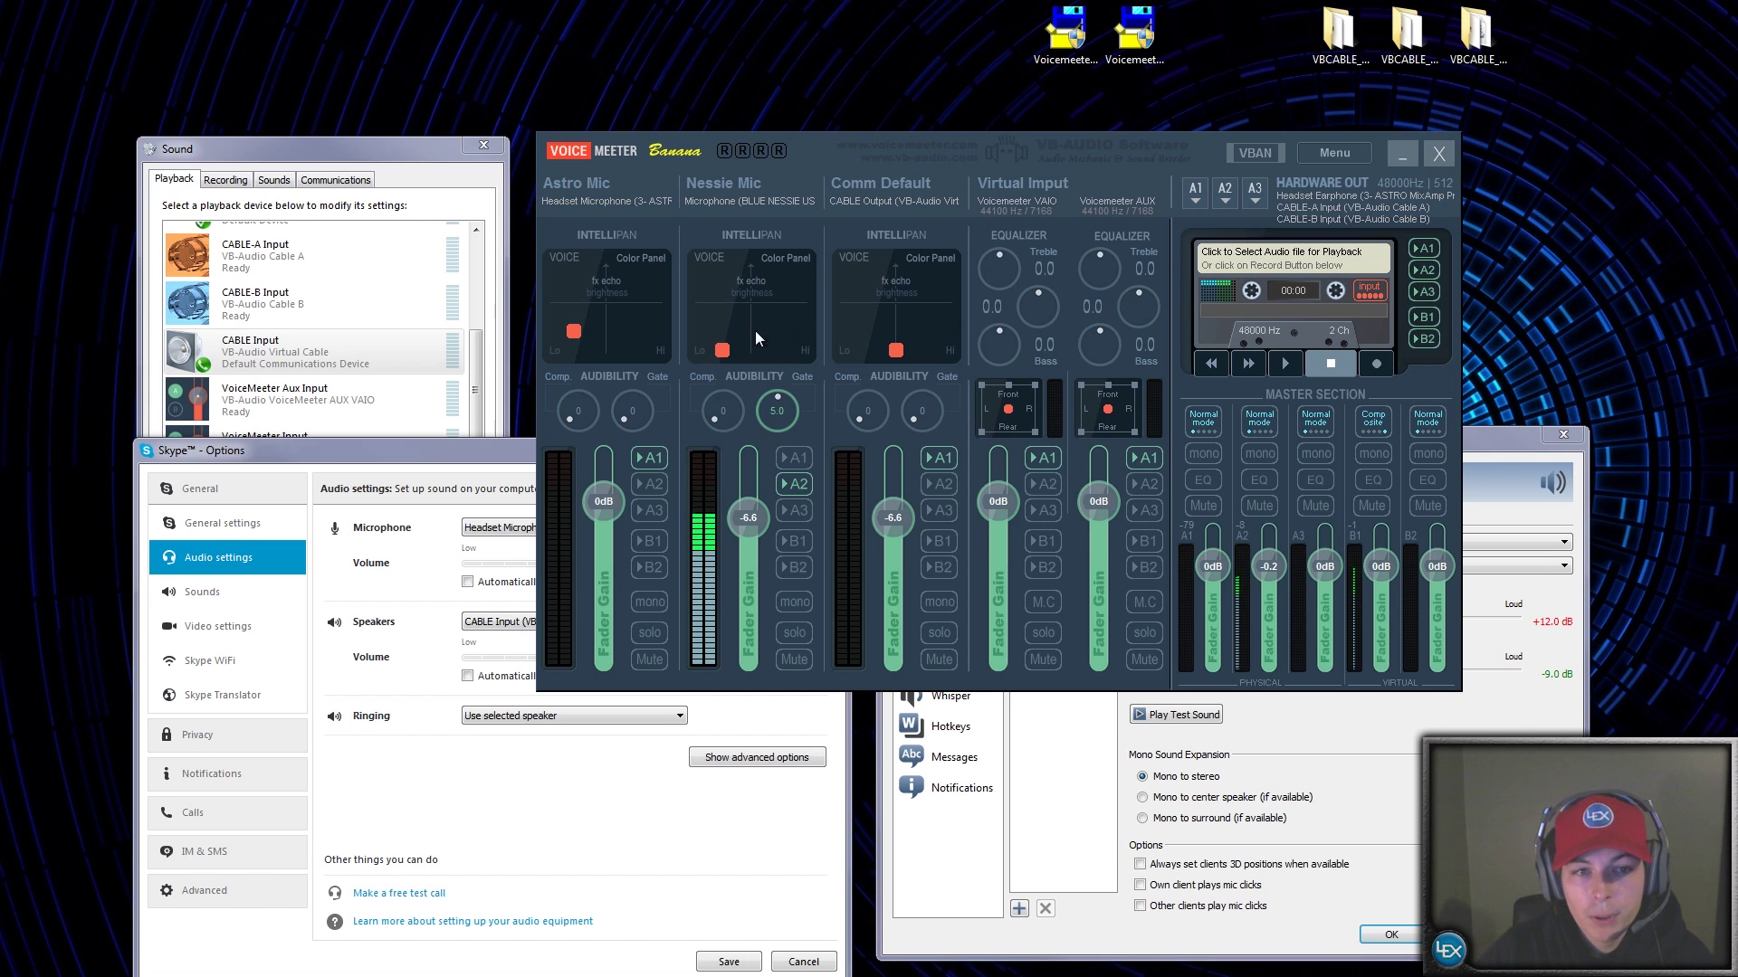
click(803, 456)
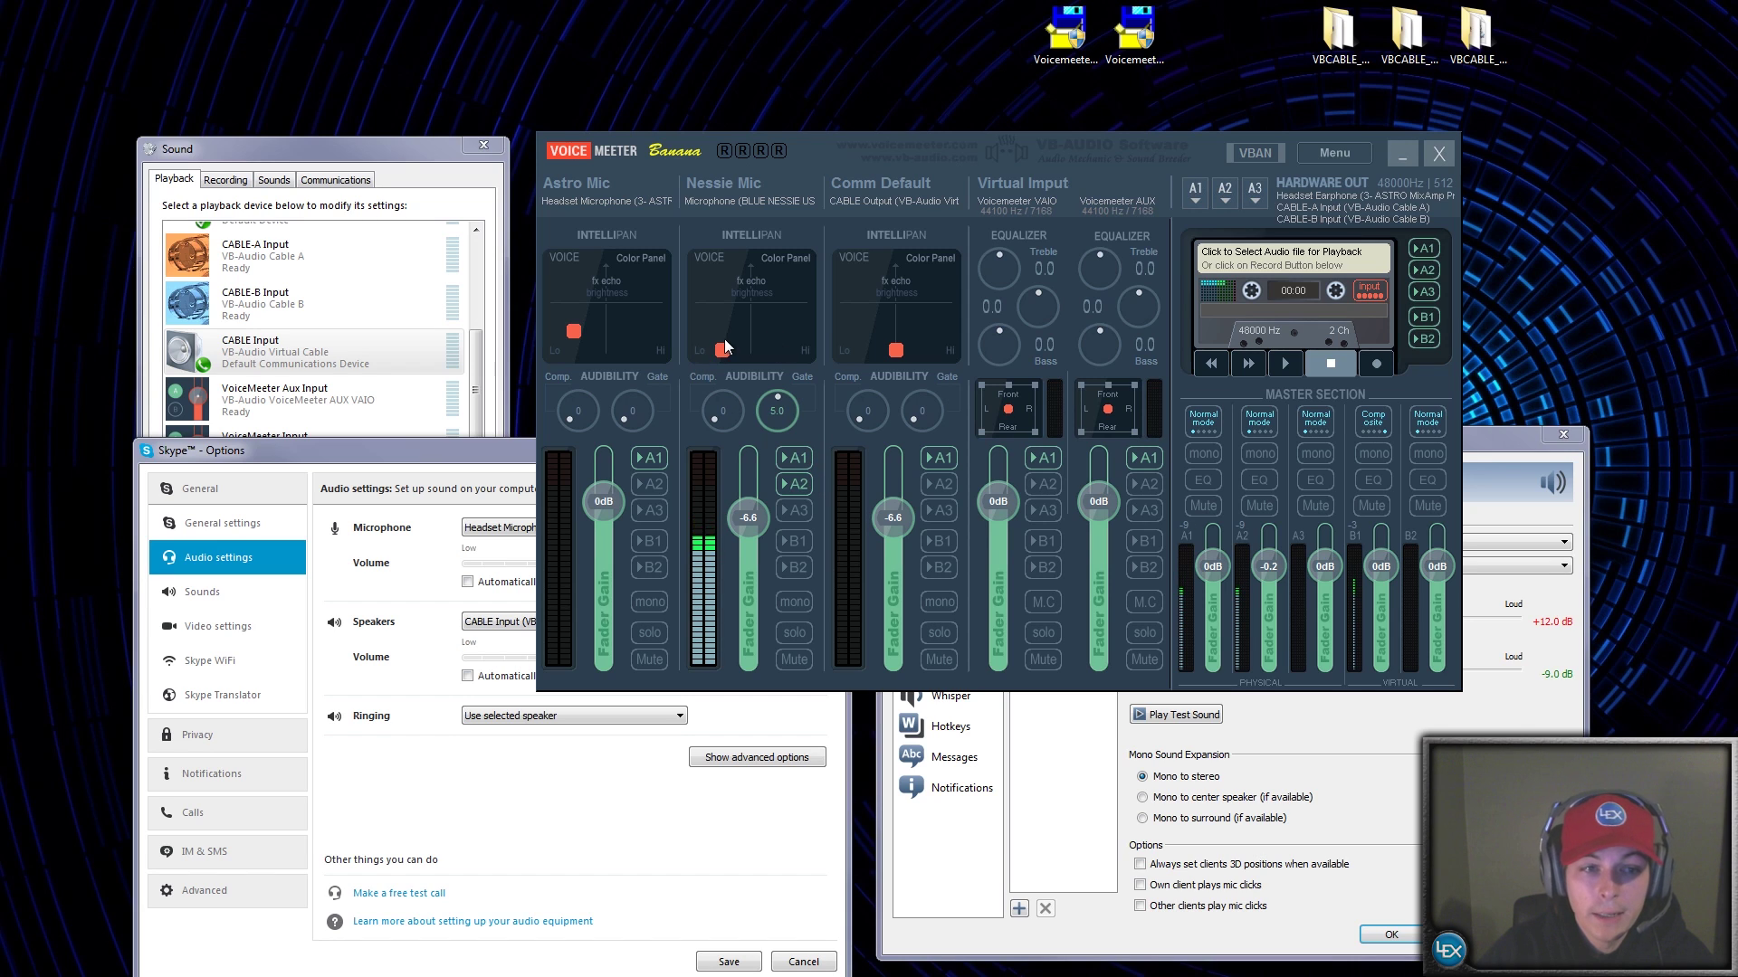
click(797, 485)
click(796, 458)
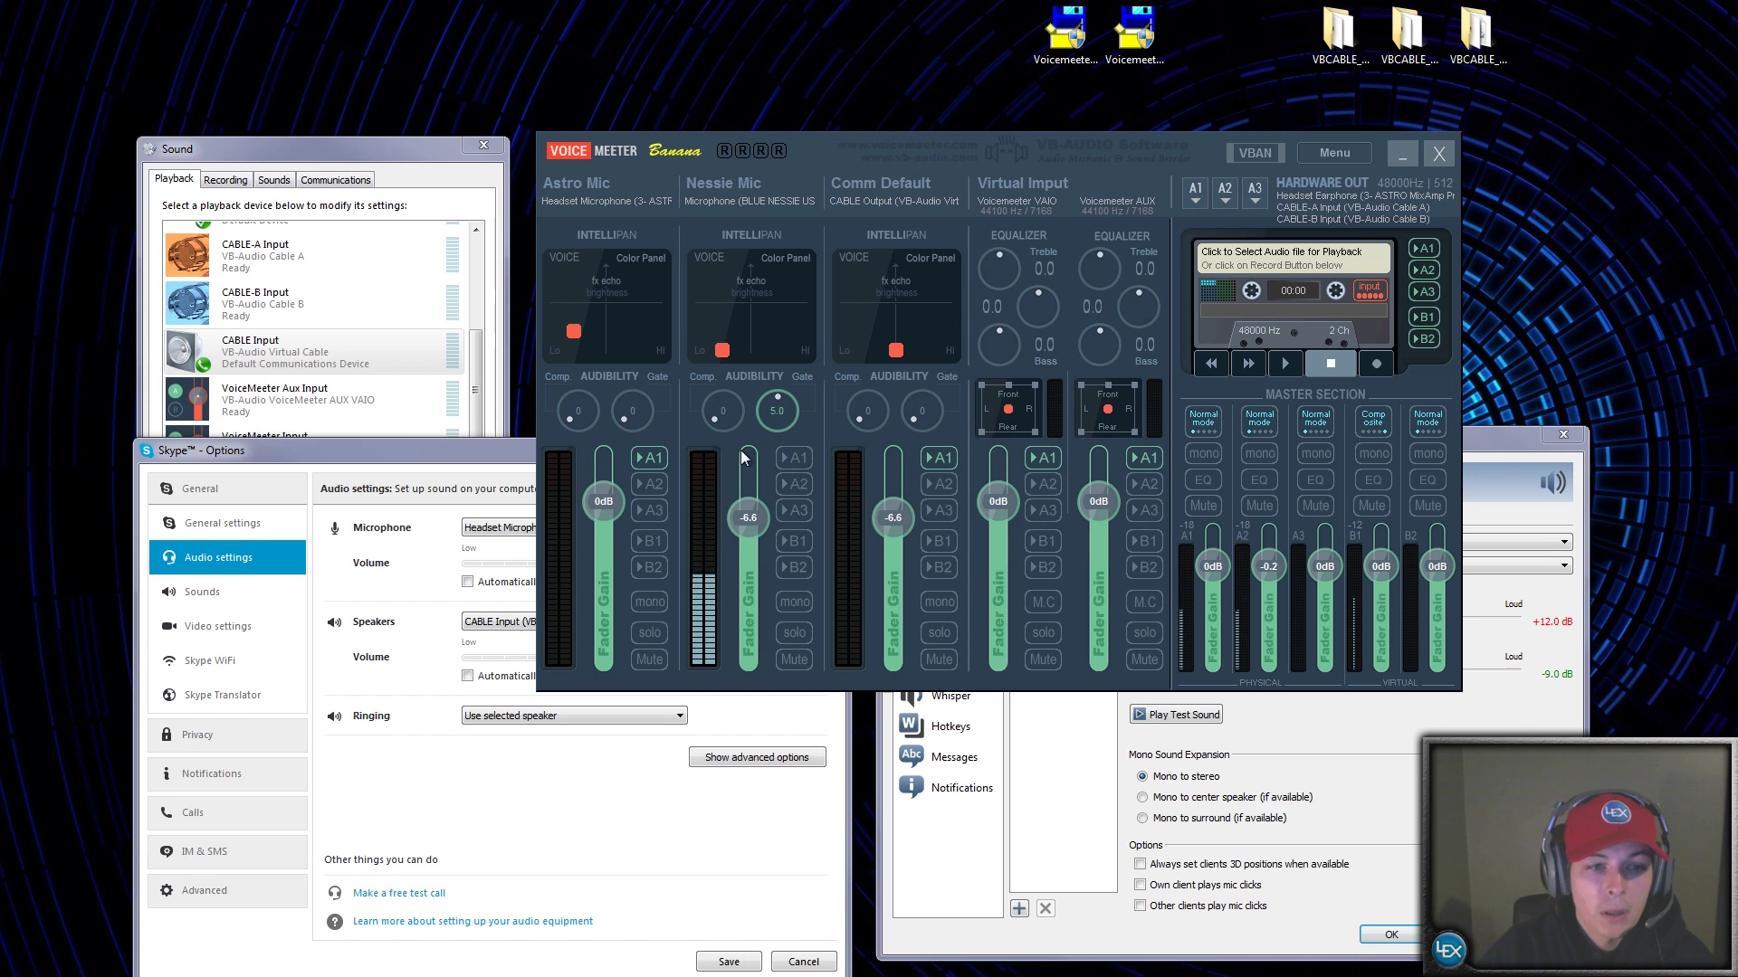
Step: Remove Astro Mic from output A1, route Nessie Mic to A1, and open the equalizer window for bus A1
click(654, 458)
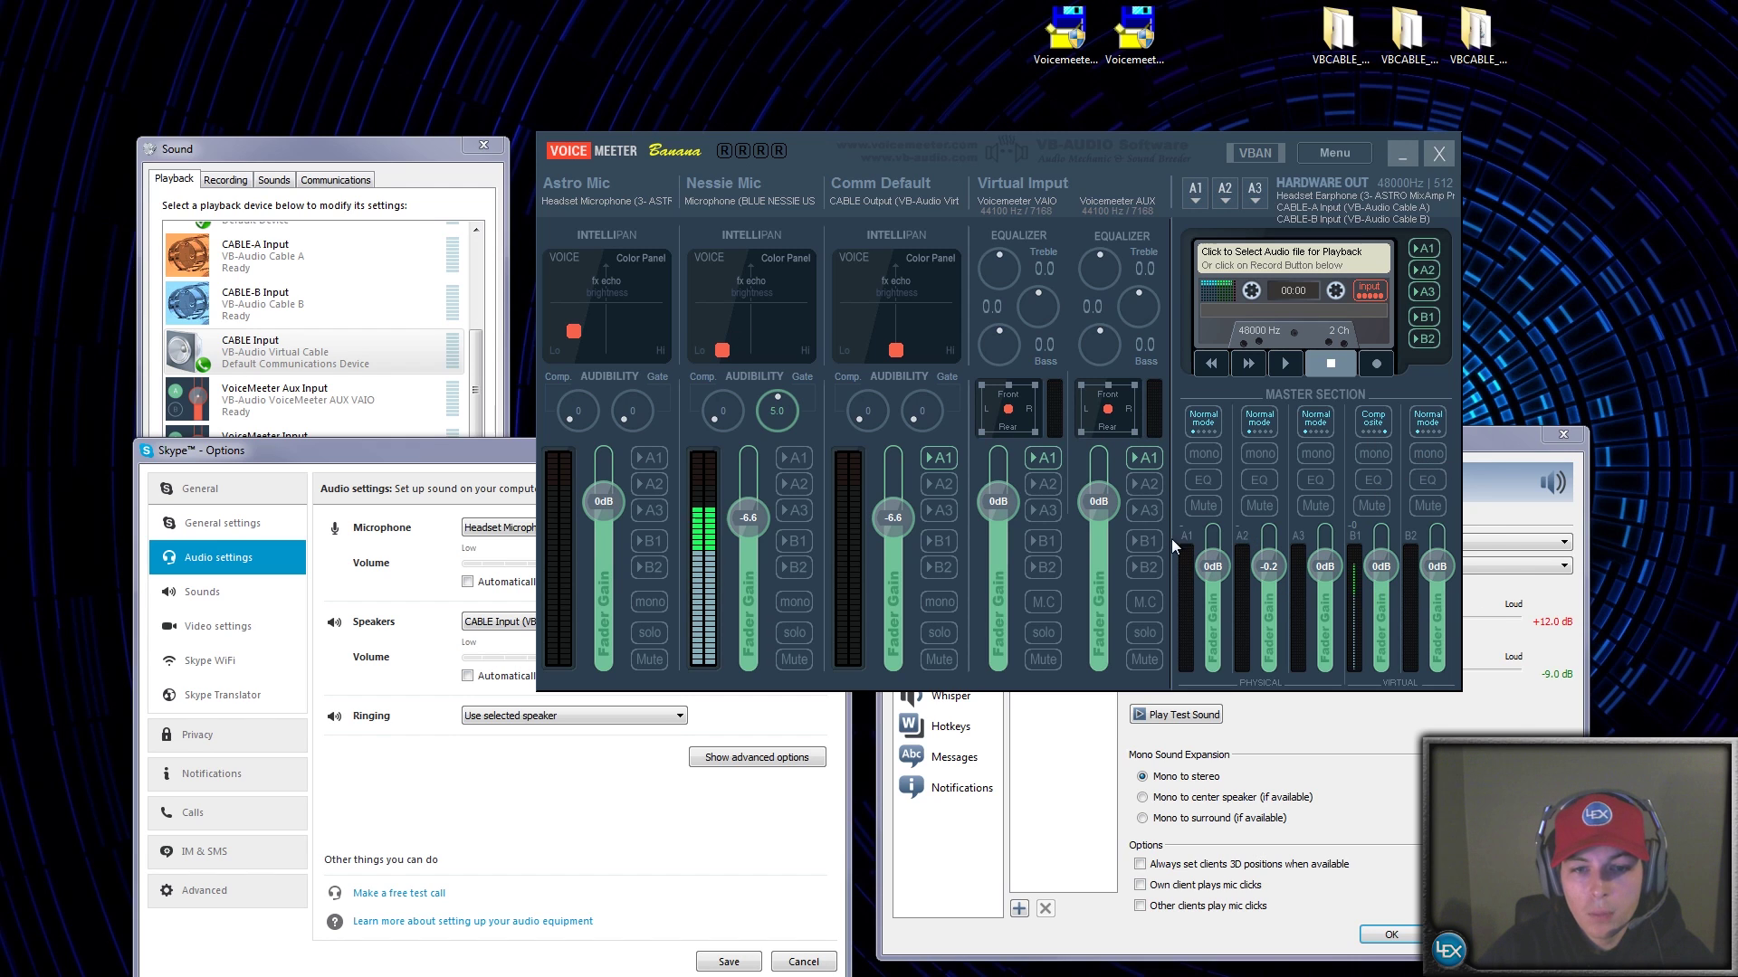
click(796, 457)
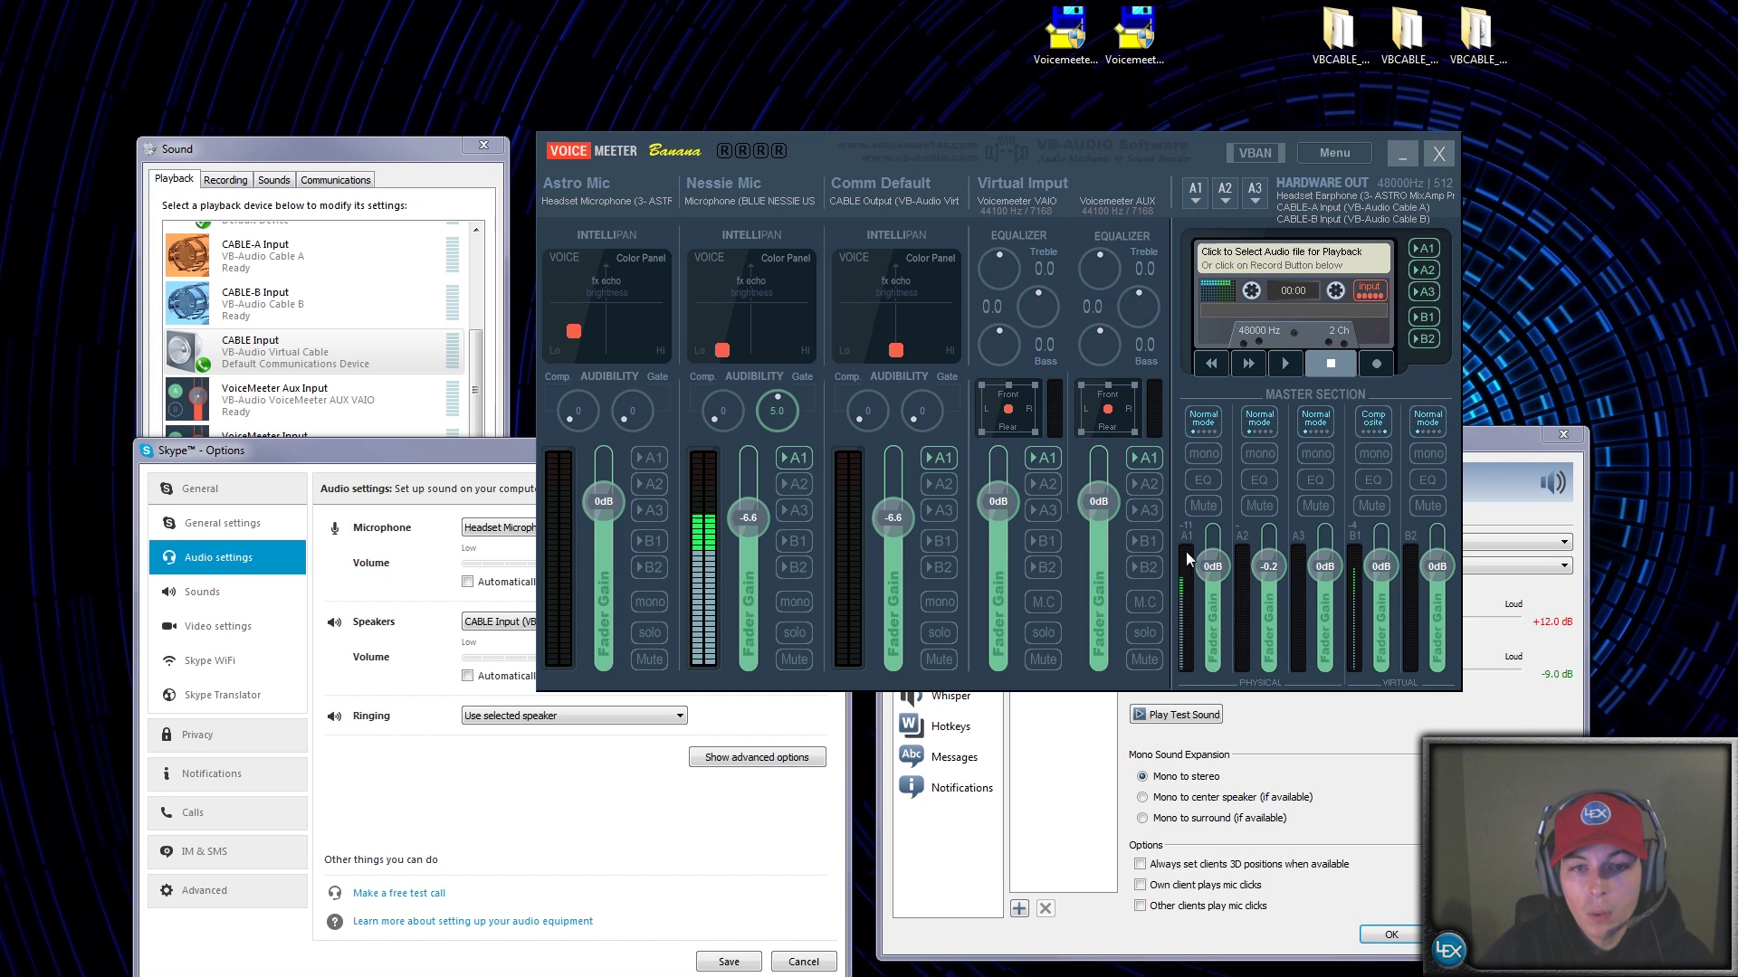
click(1203, 478)
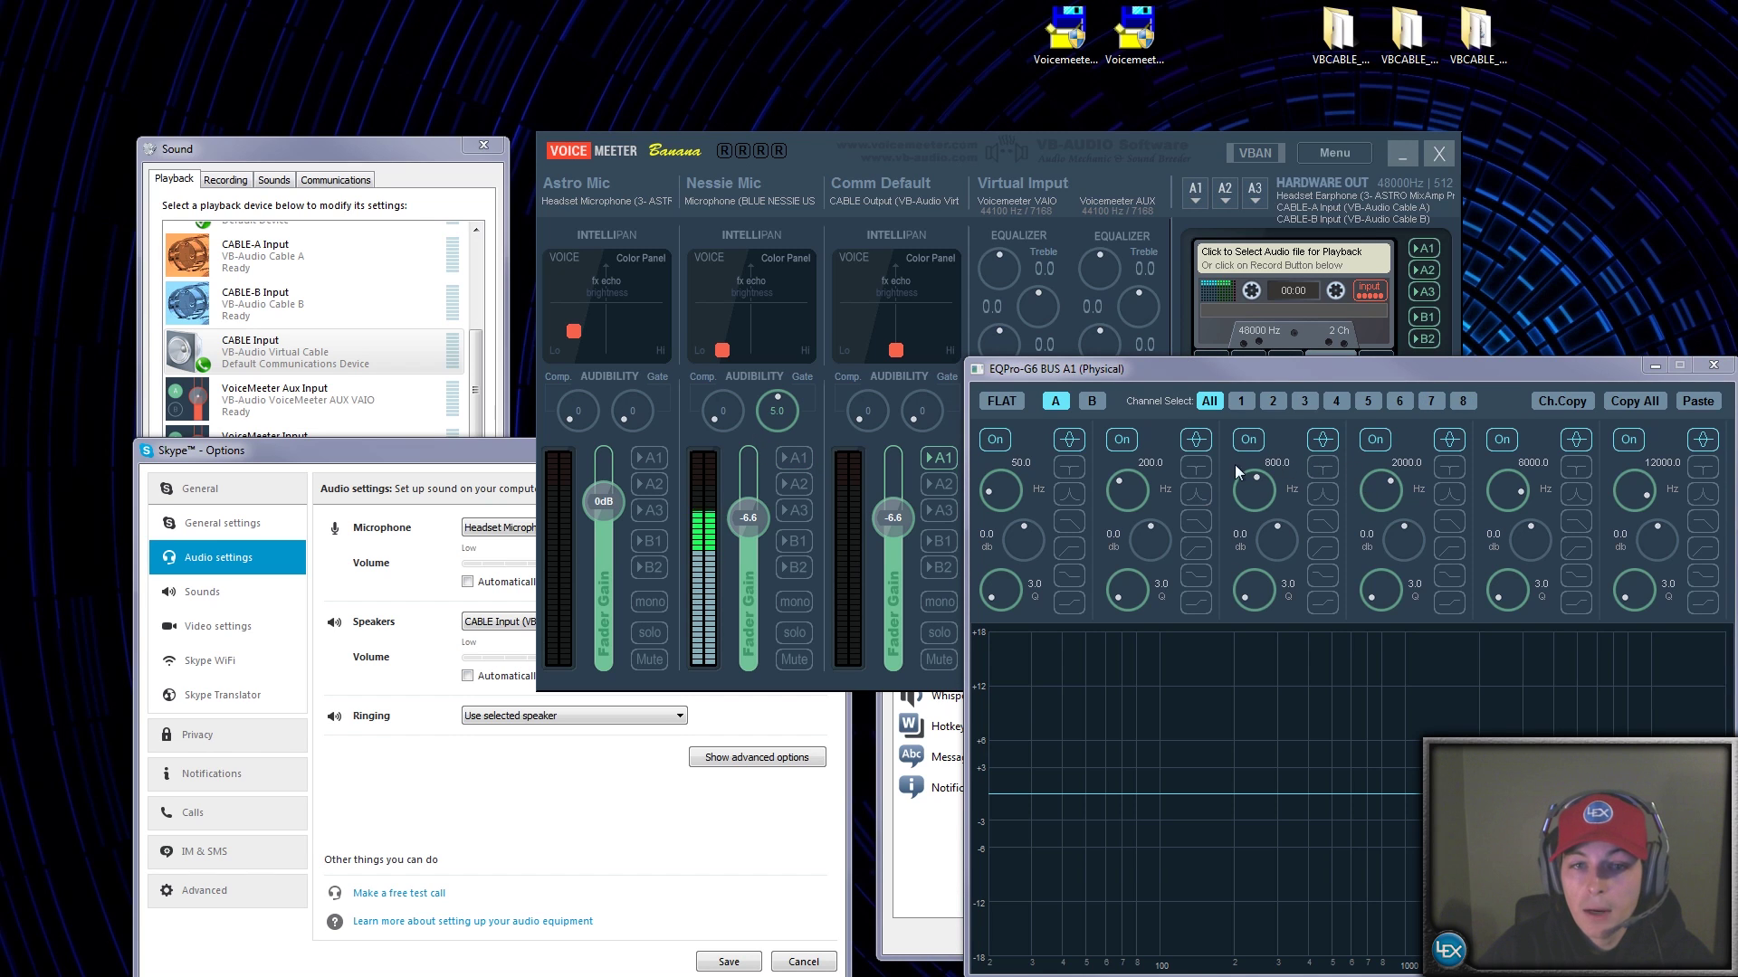
Step: Close the bus A1 equalizer window and turn on solo for Nessie Mic and Astro Mic
click(1713, 365)
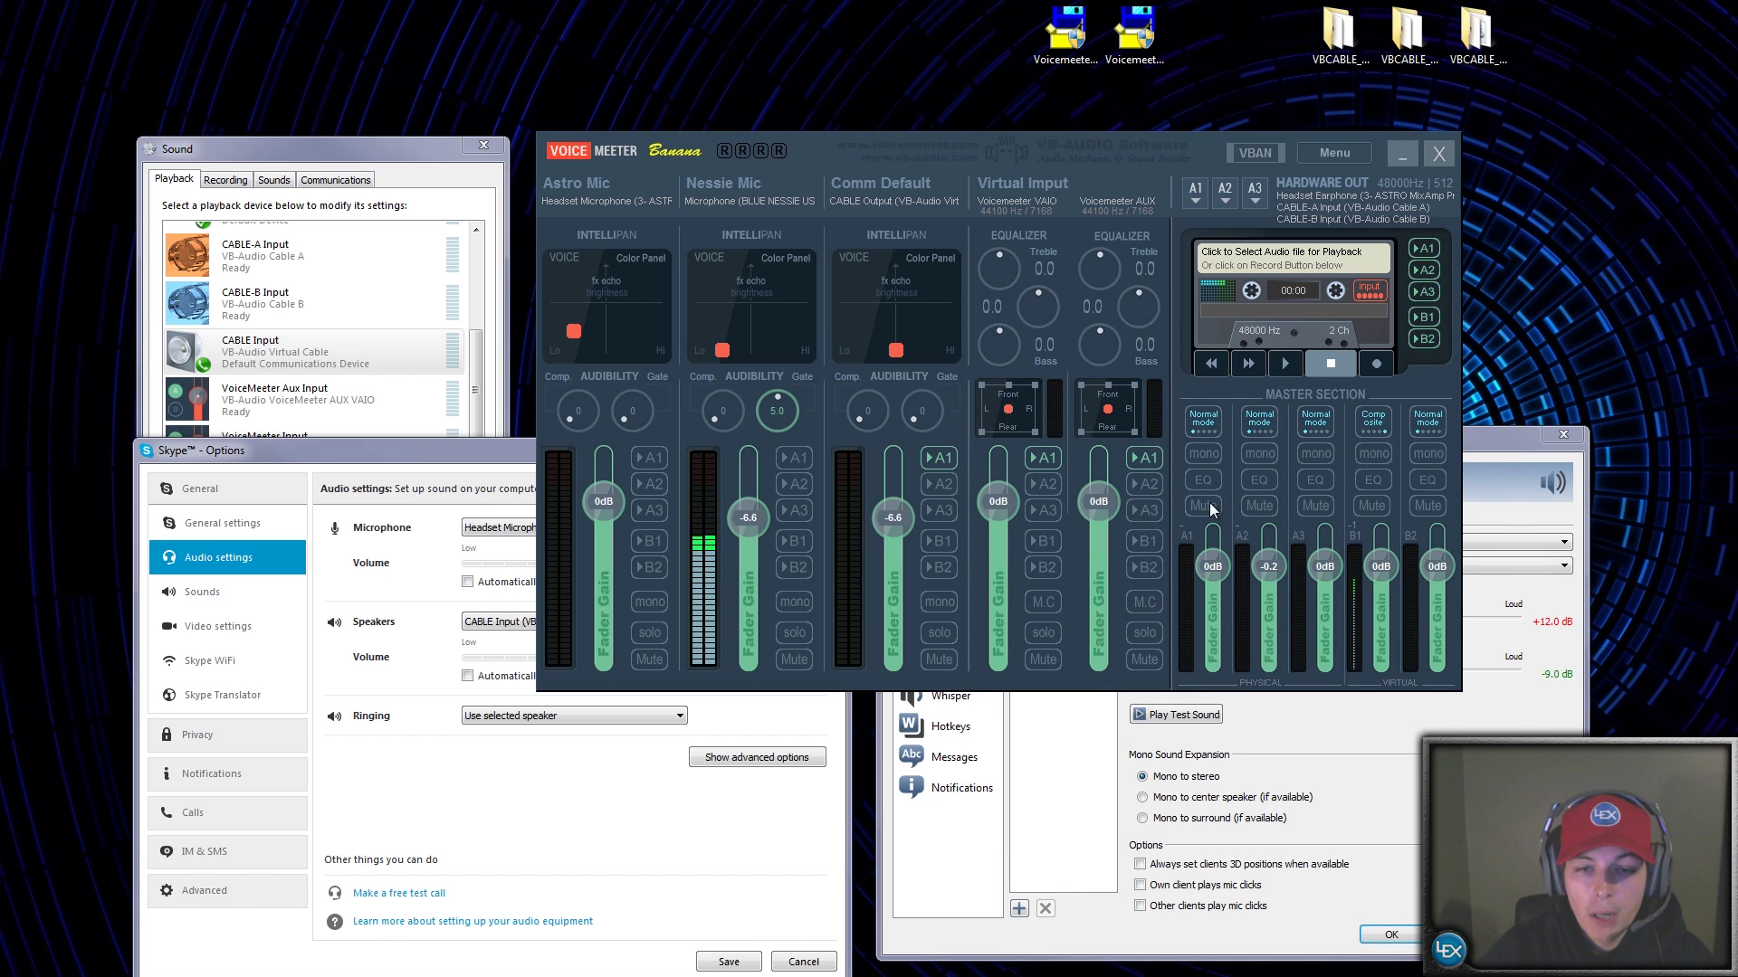
click(795, 633)
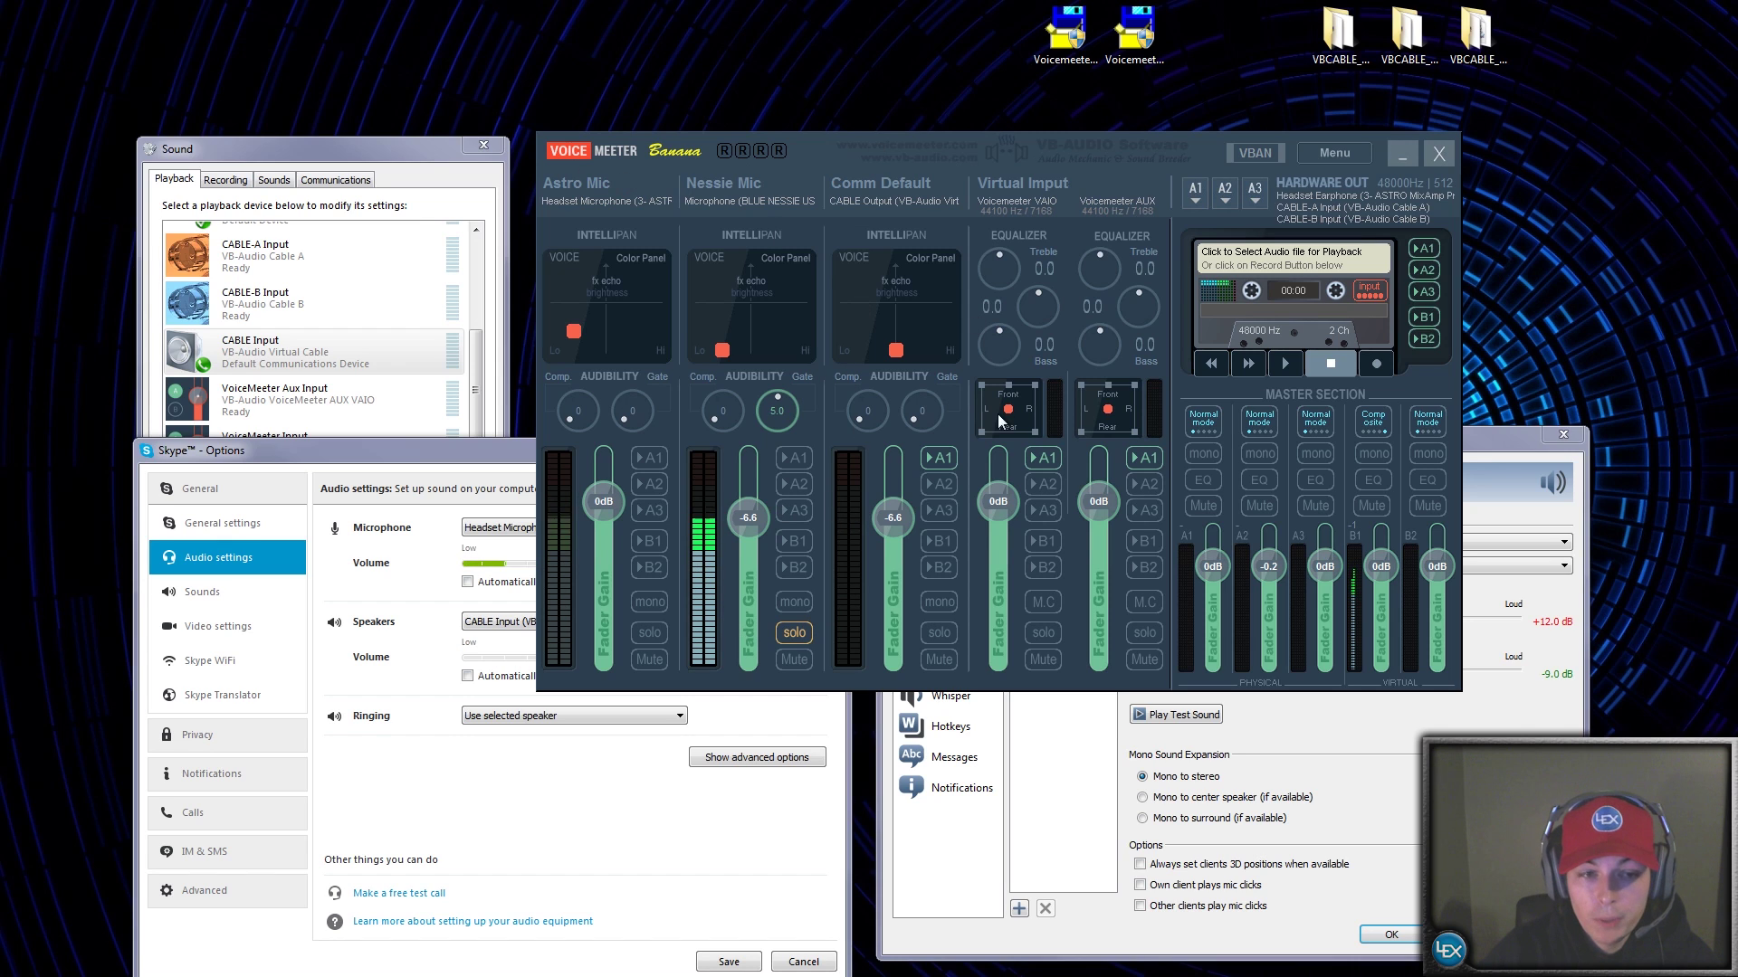
click(795, 633)
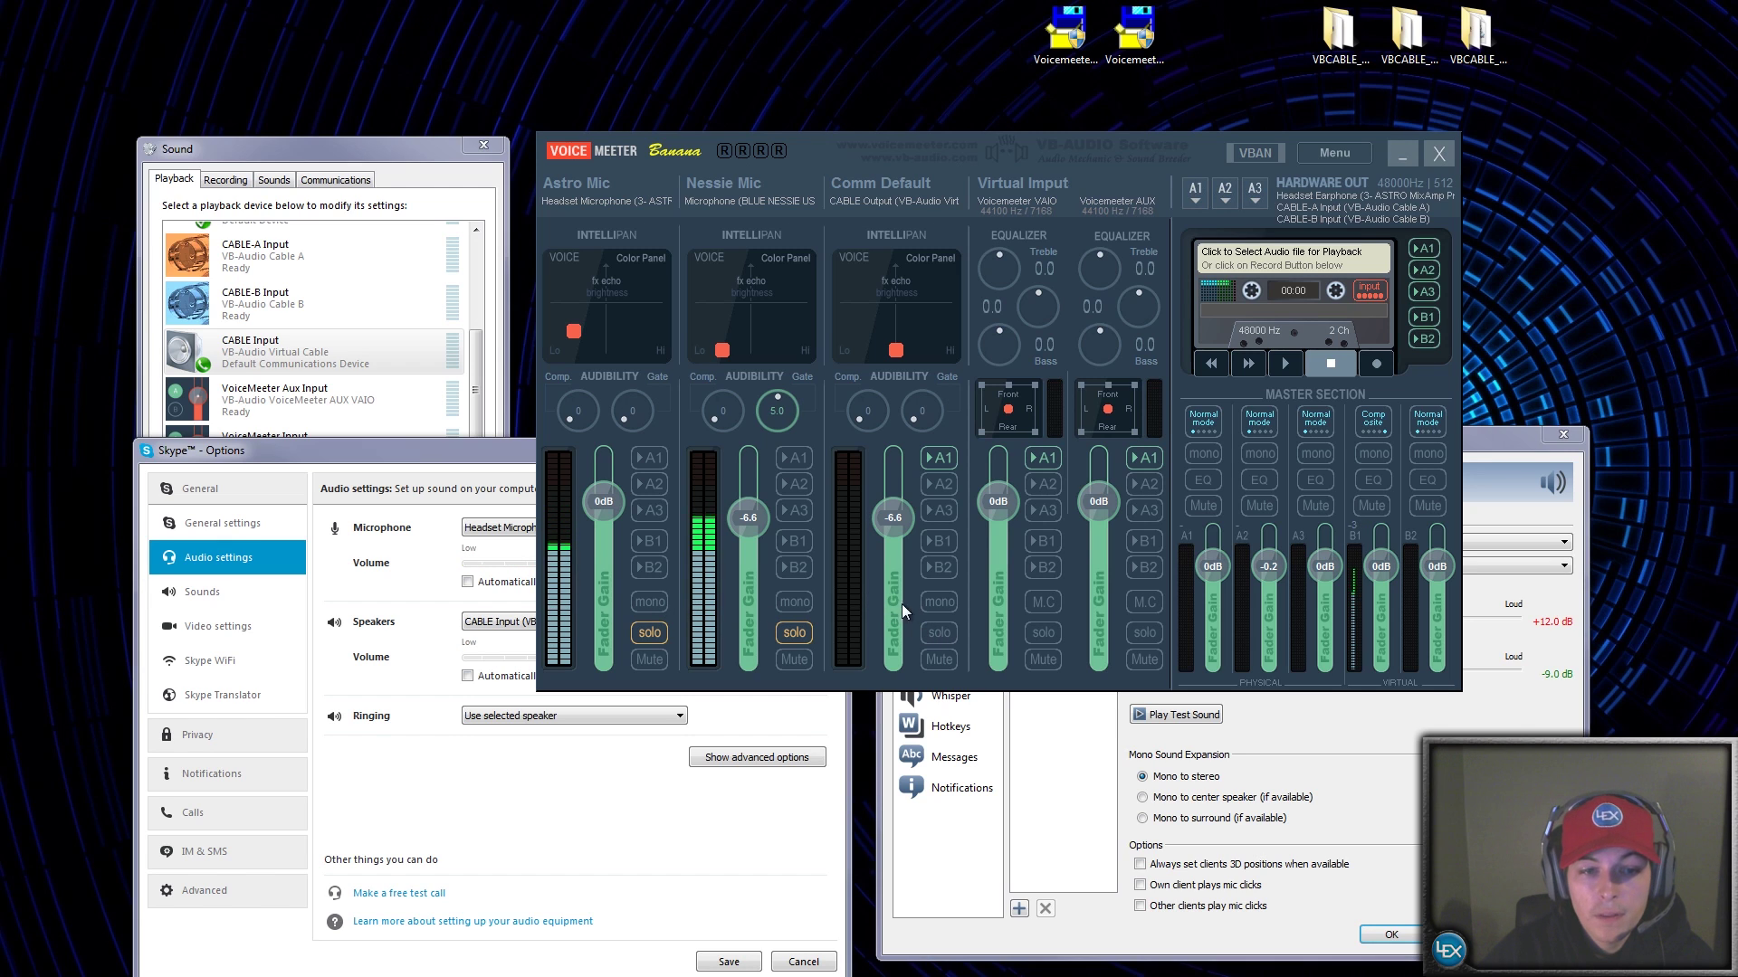
Step: Play the test sound in the playback Options, move that window clear of the mixer's input strips, and stop the sound
click(1184, 715)
drag(1271, 455, 1396, 477)
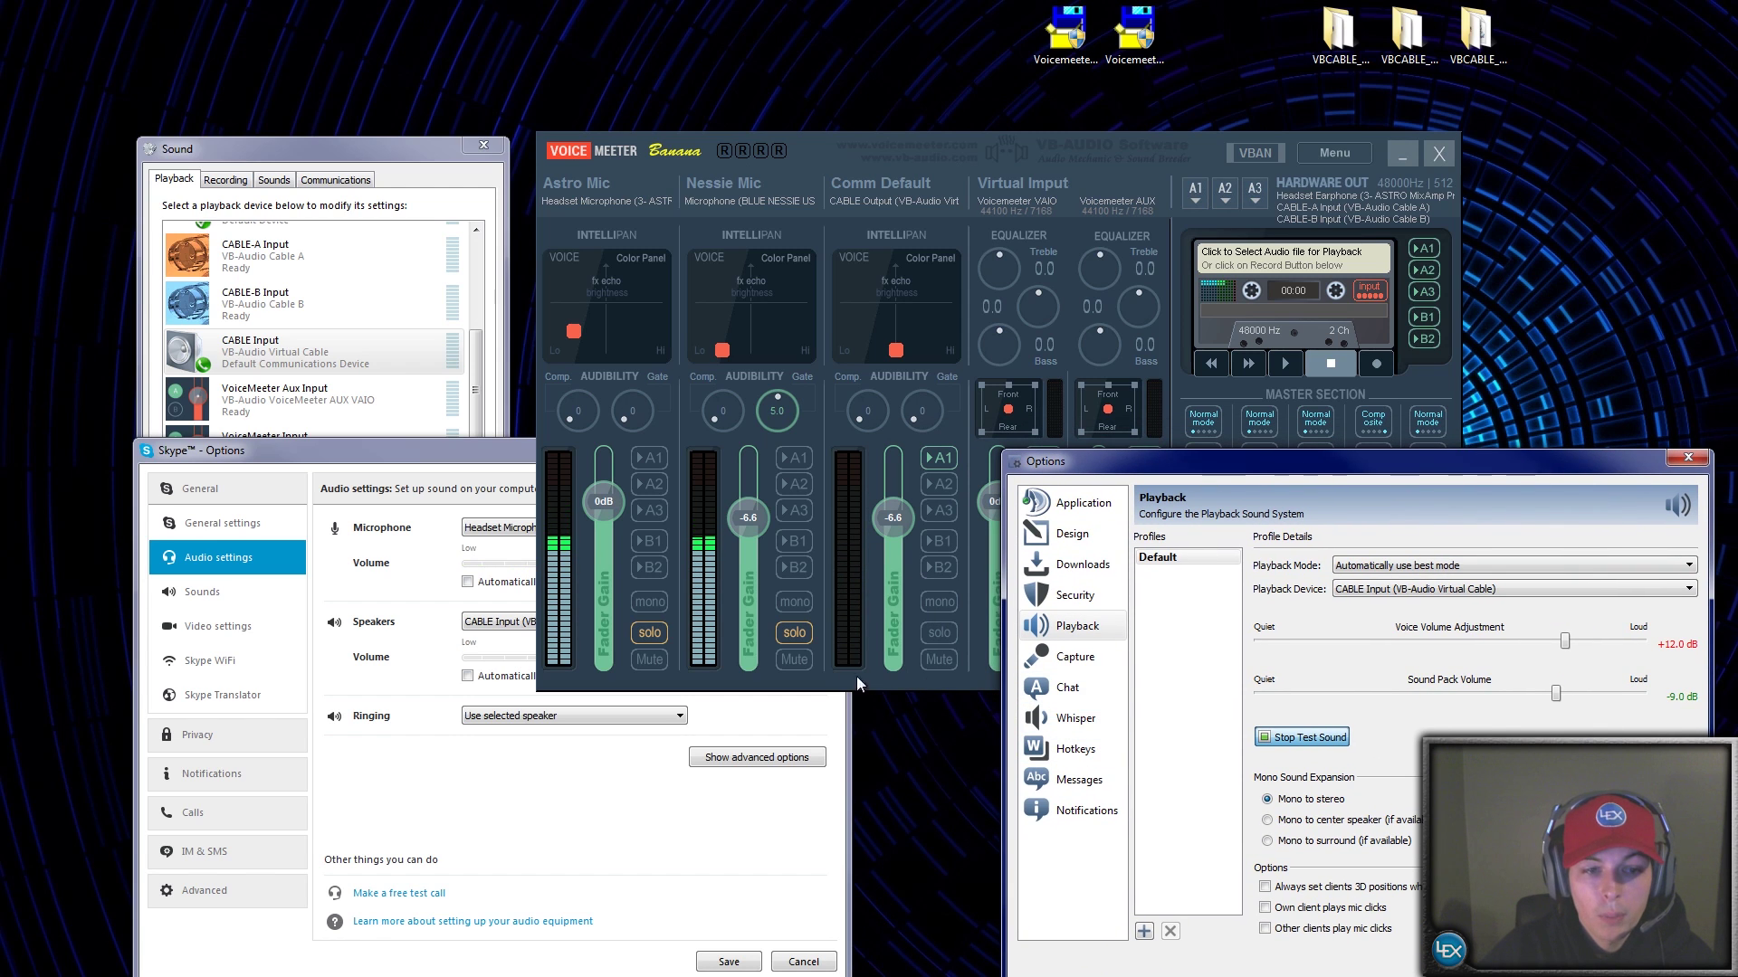
click(1287, 737)
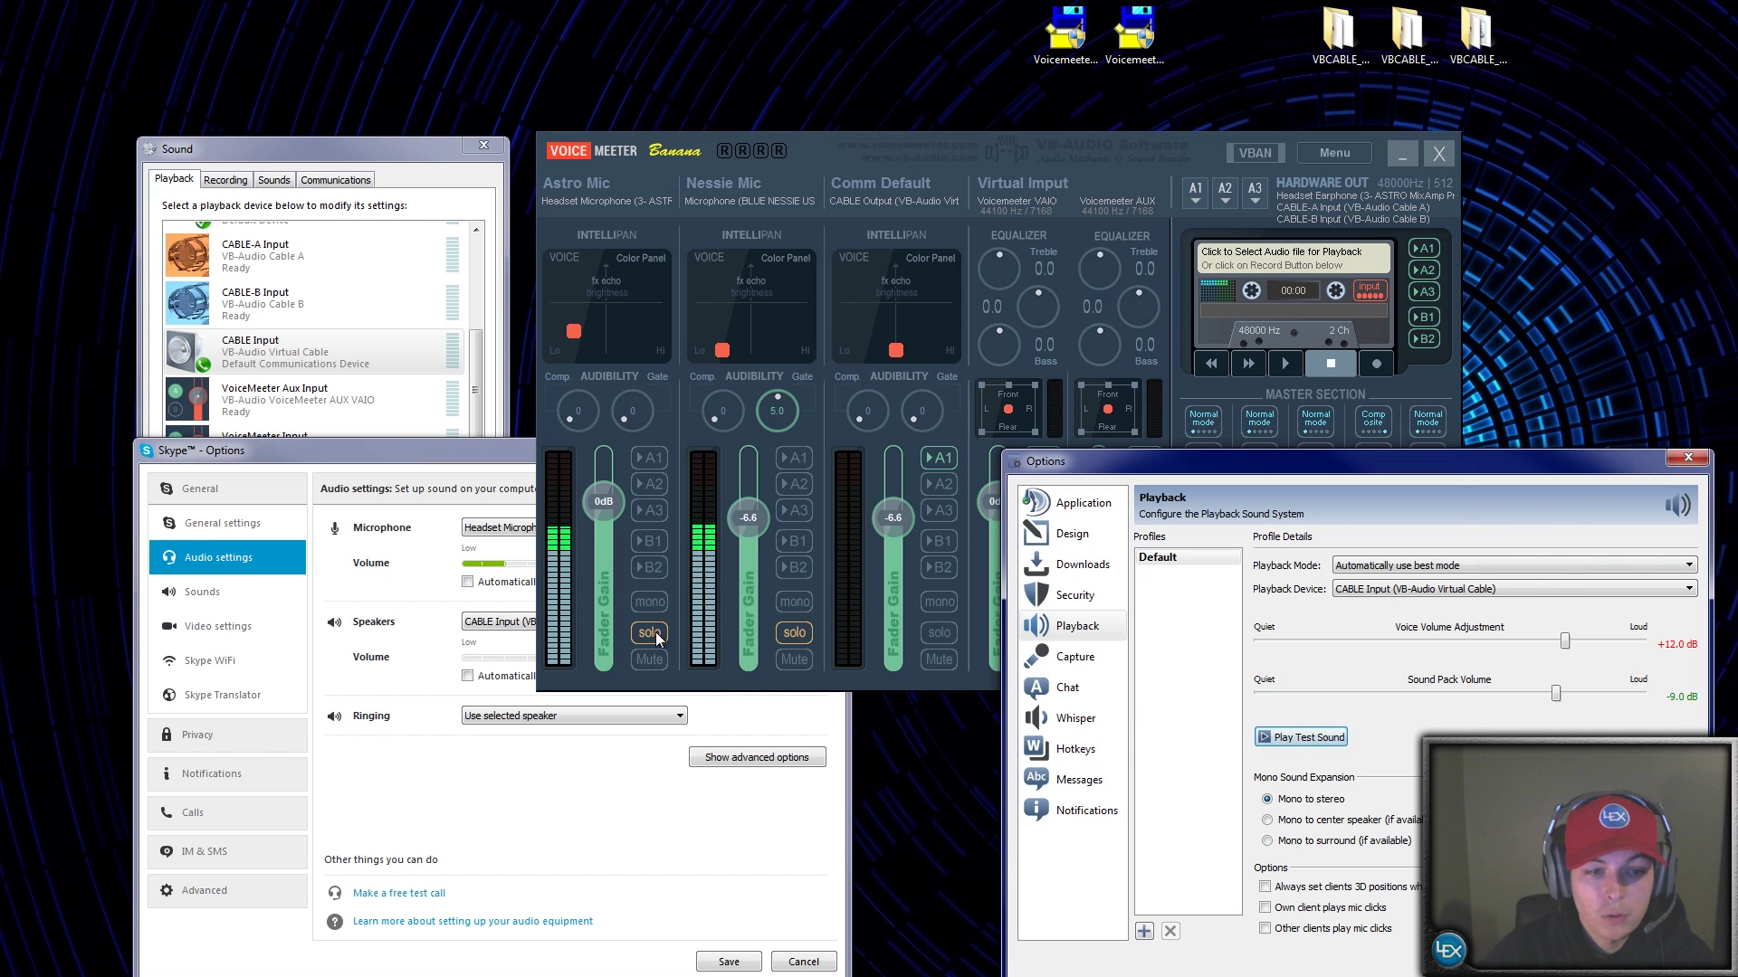
Step: Turn off solo on Astro Mic and Nessie Mic, and close the playback Options and Skype Options windows
click(747, 669)
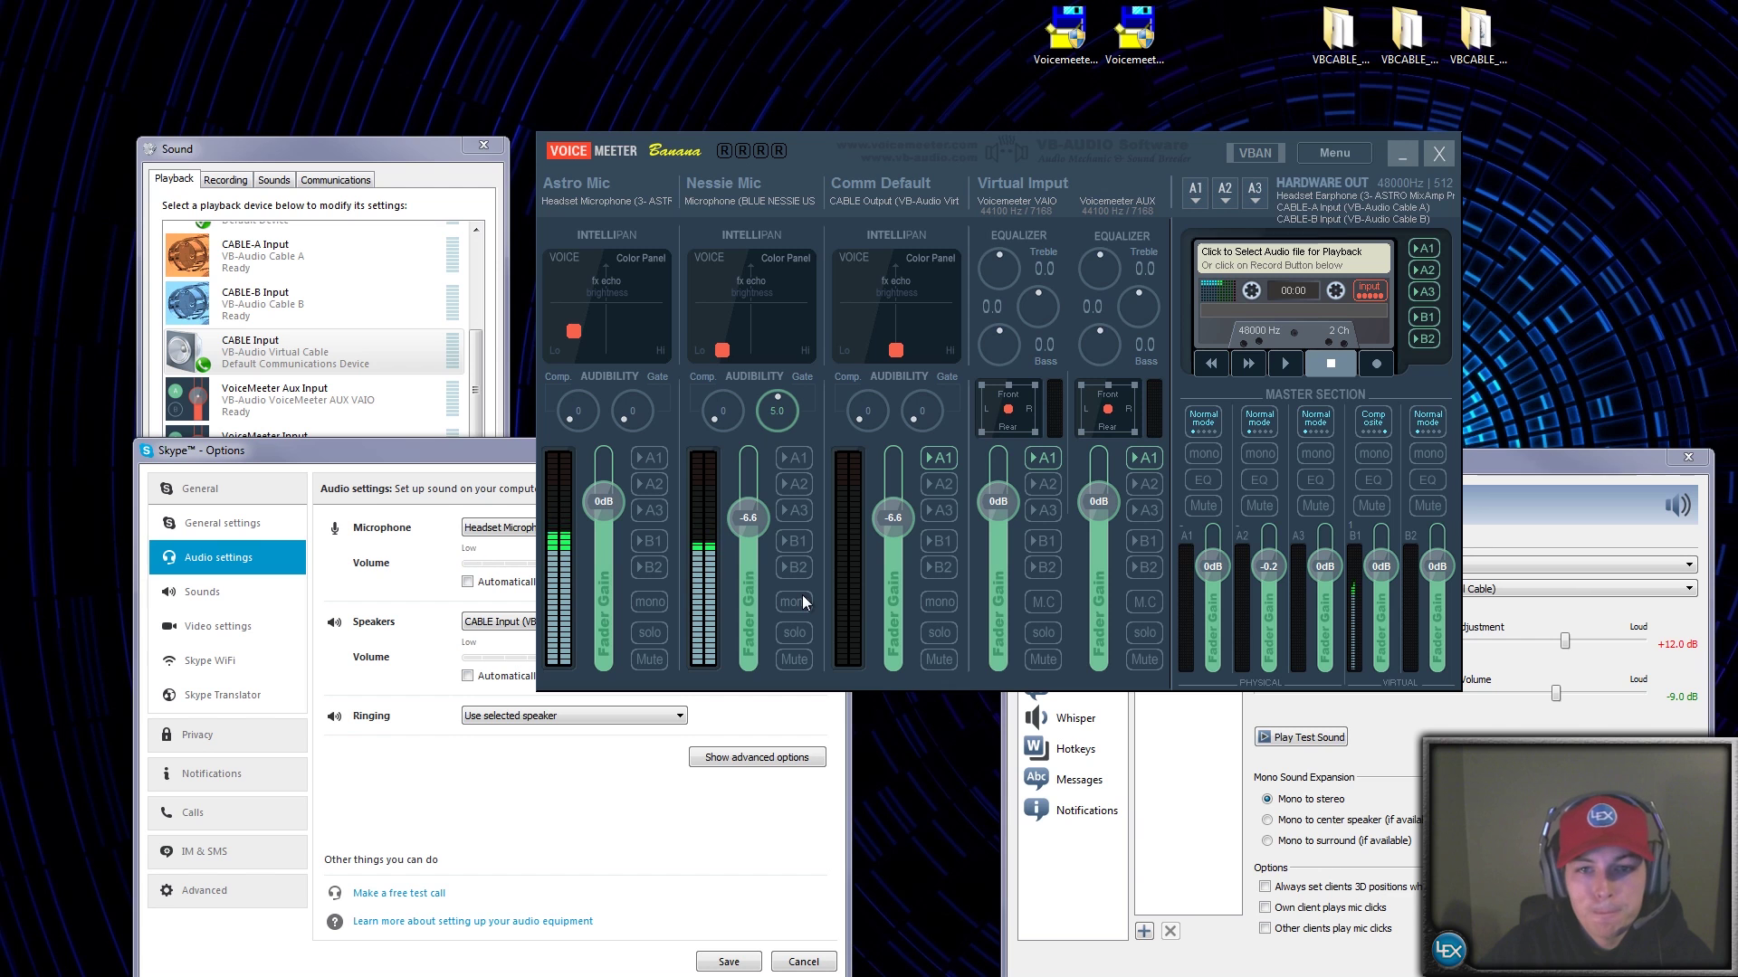
click(1688, 457)
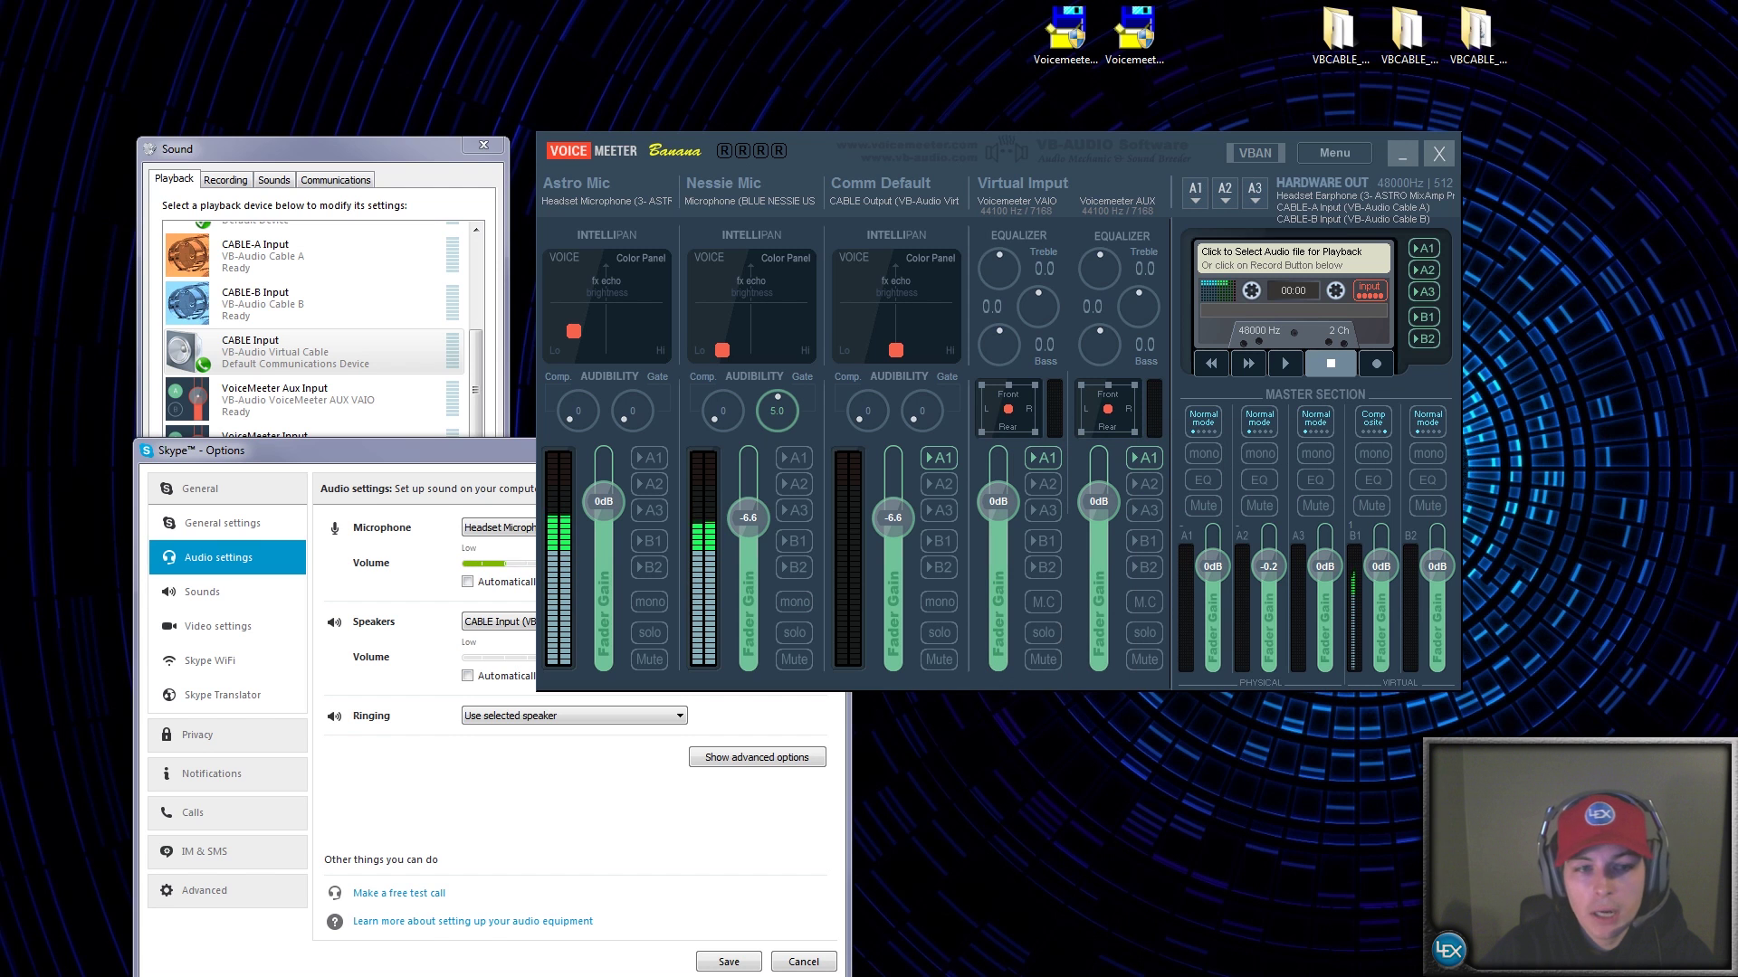
key(alt+F4)
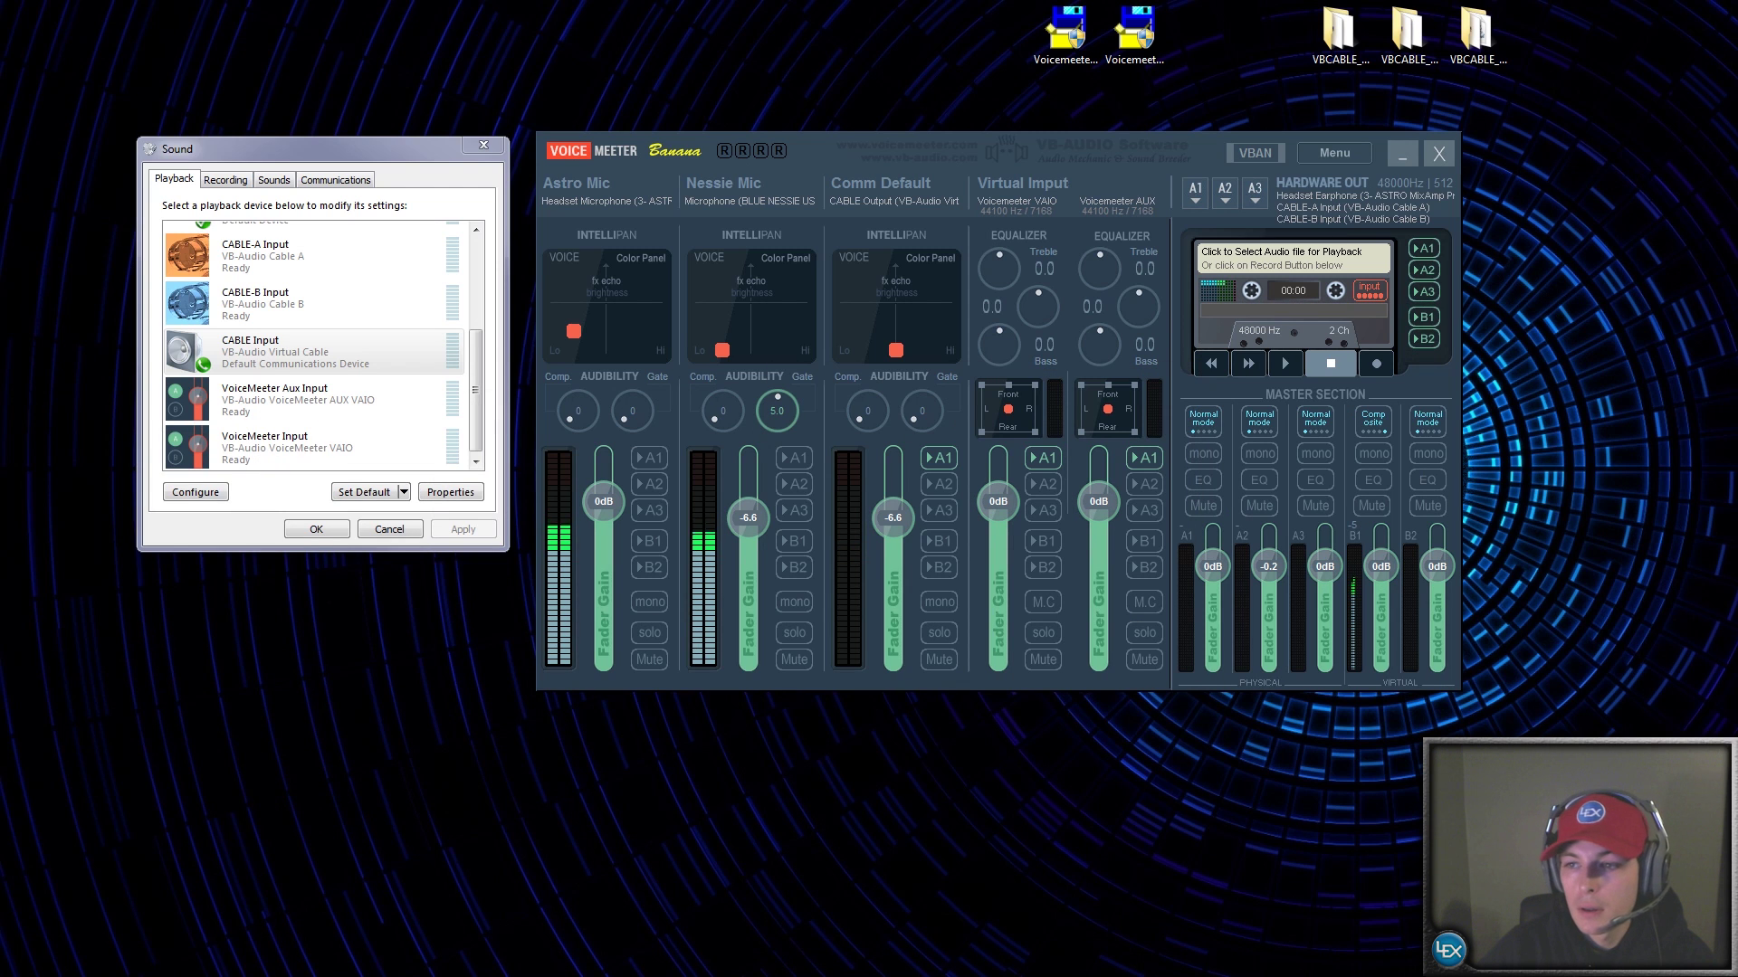